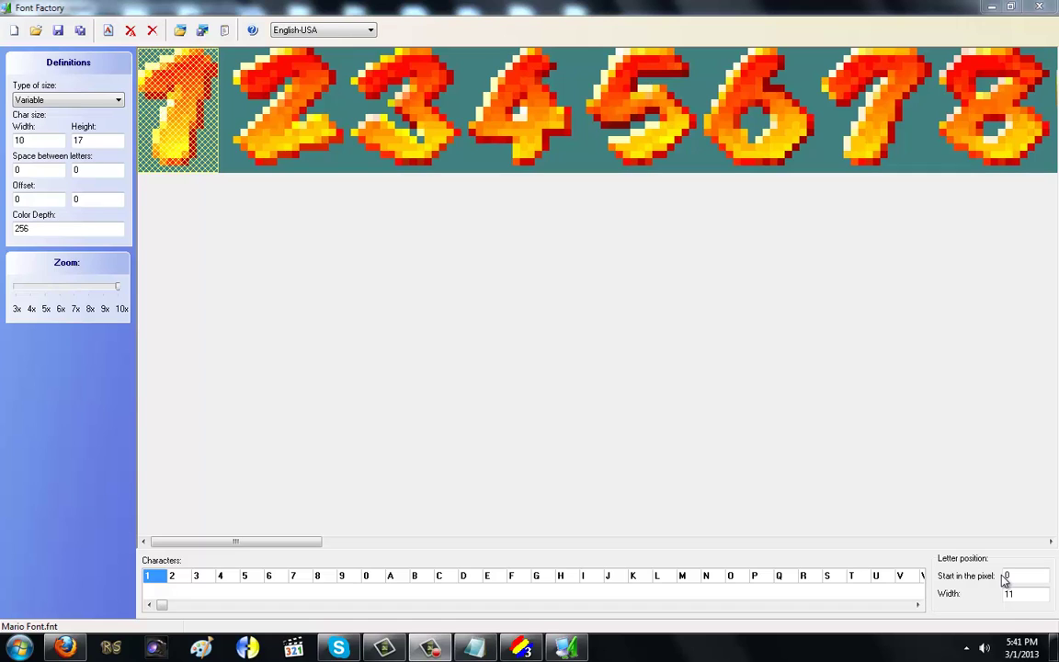
Highlight the word Width in the Notepad notes and compare it with the character width setting in Font Factory.
click(490, 651)
drag(219, 41, 128, 38)
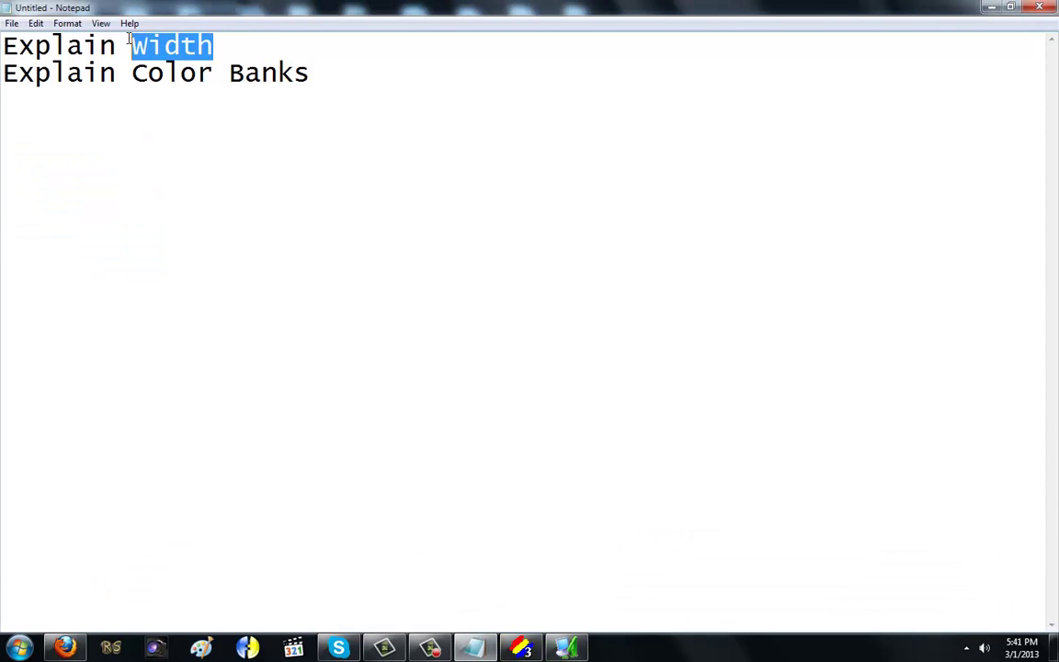
click(73, 552)
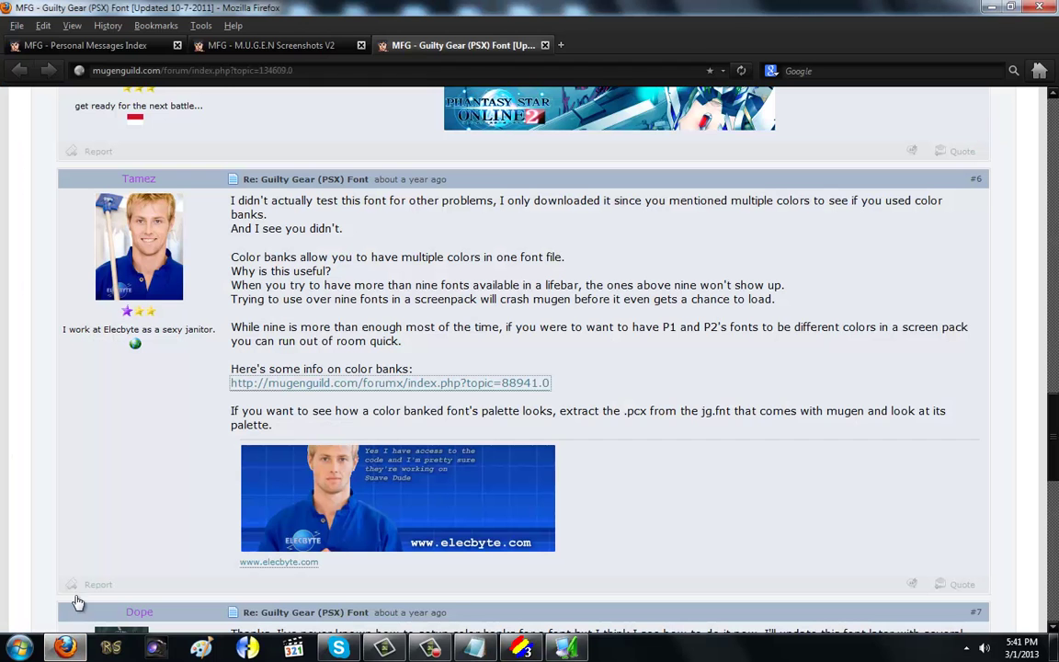
click(524, 649)
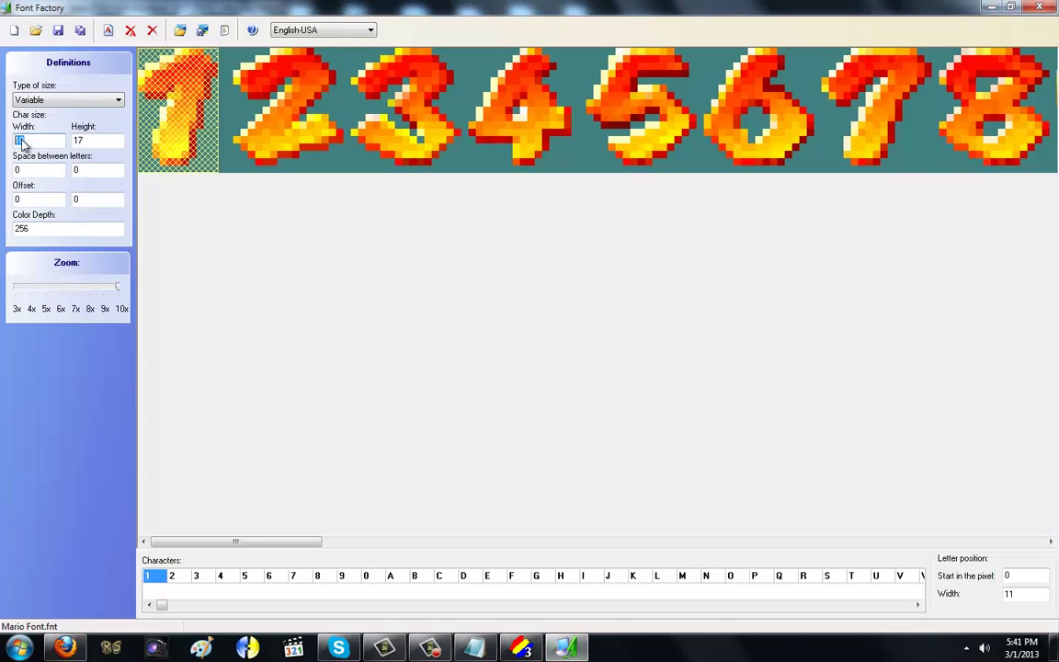
click(475, 649)
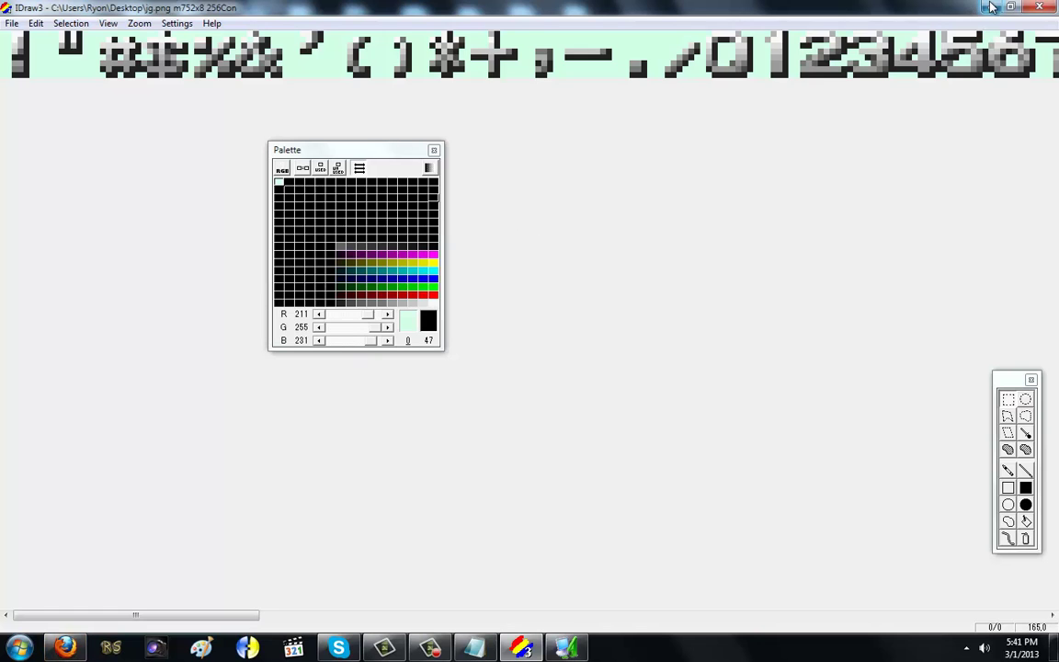
key(alt+Tab)
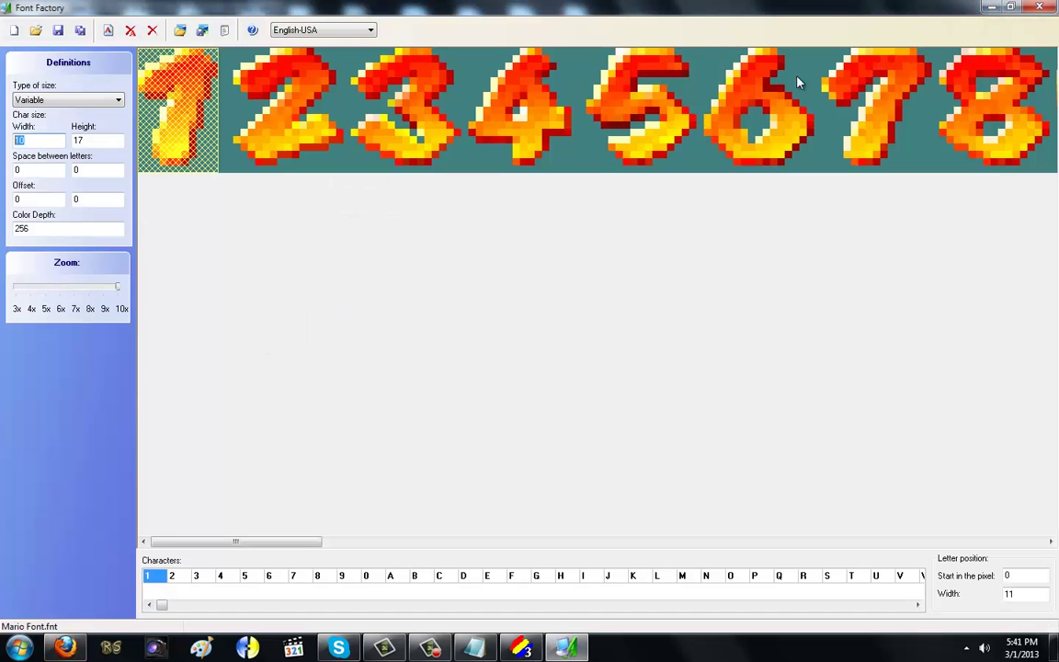
click(484, 647)
key(alt+Tab)
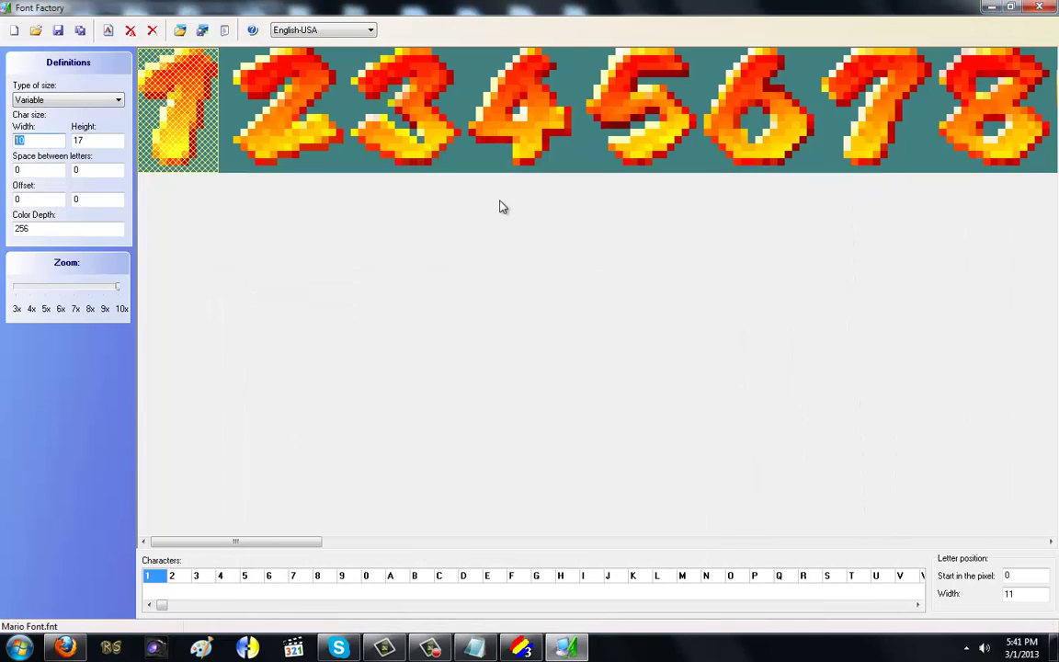
Switch to Firefox and read the M.U.G.E.N Screenshots V2 forum post on letter spacing and its Font Factory images.
click(65, 647)
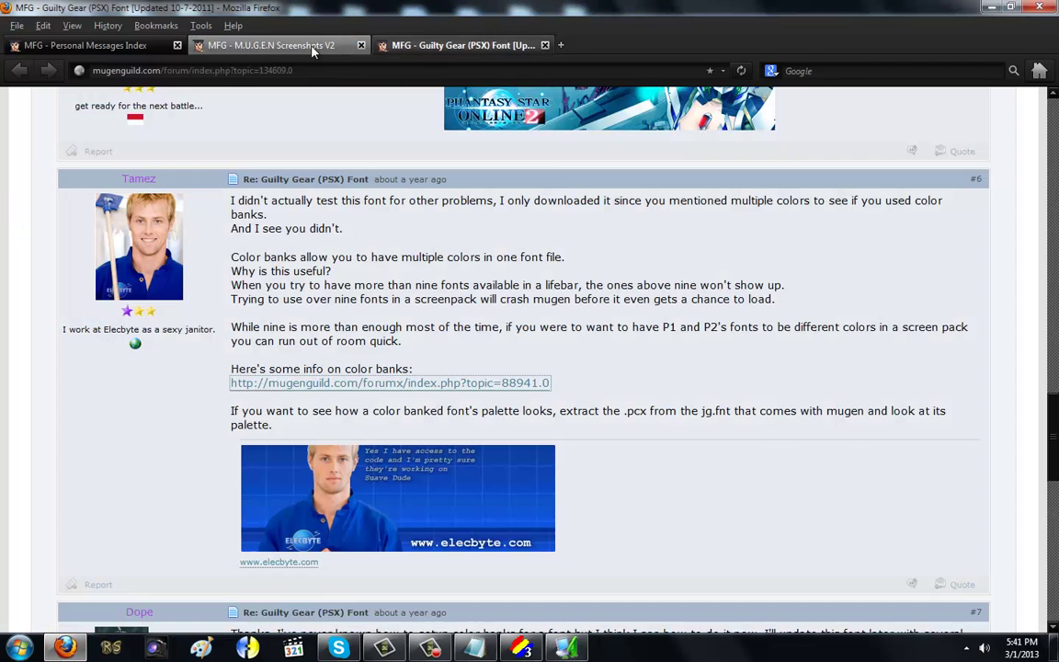
click(315, 45)
scroll(508, 365, up, 10)
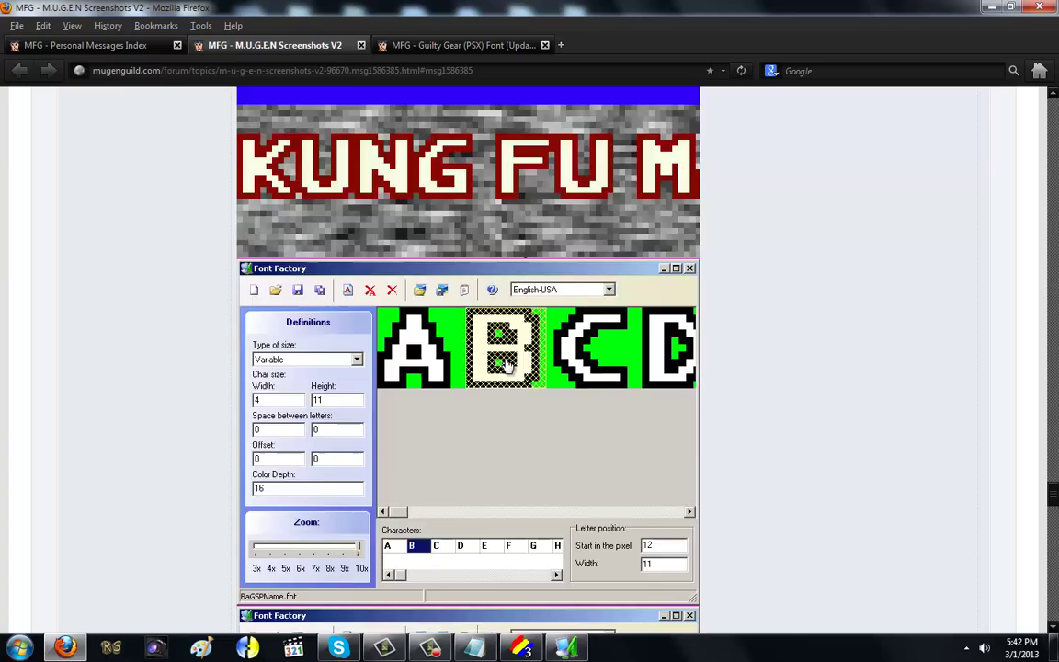
scroll(507, 366, up, 6)
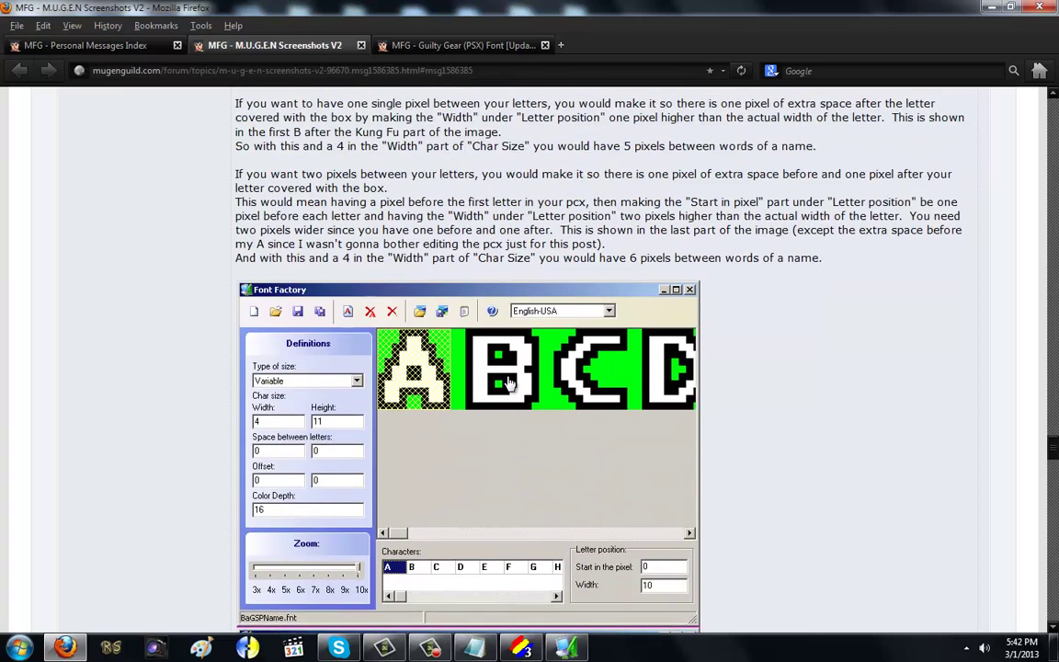
scroll(631, 308, down, 2)
scroll(632, 308, up, 3)
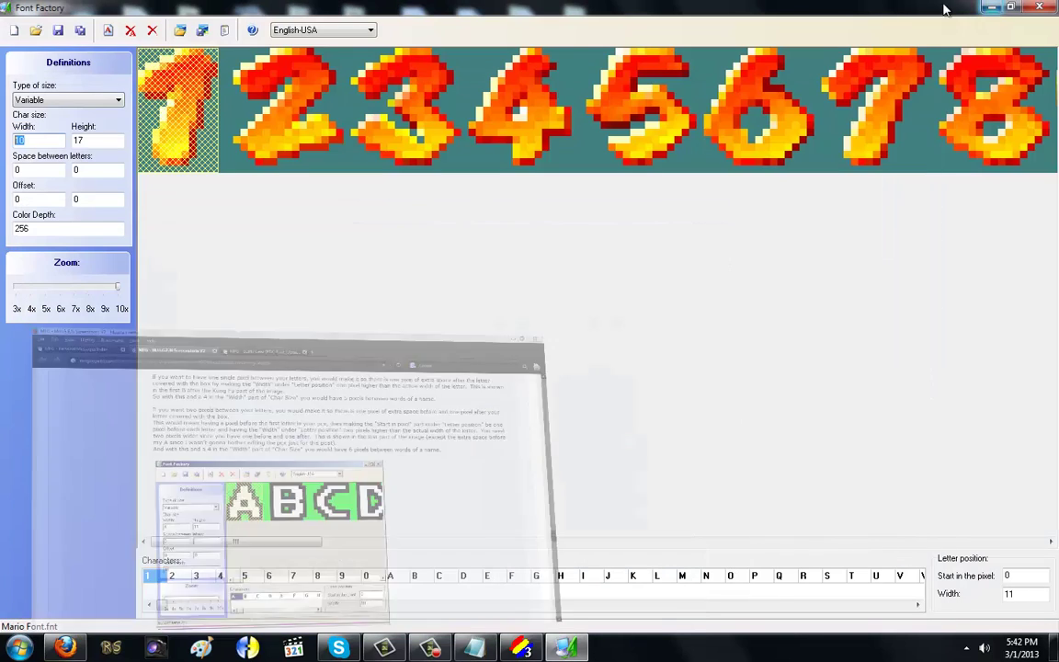
click(991, 6)
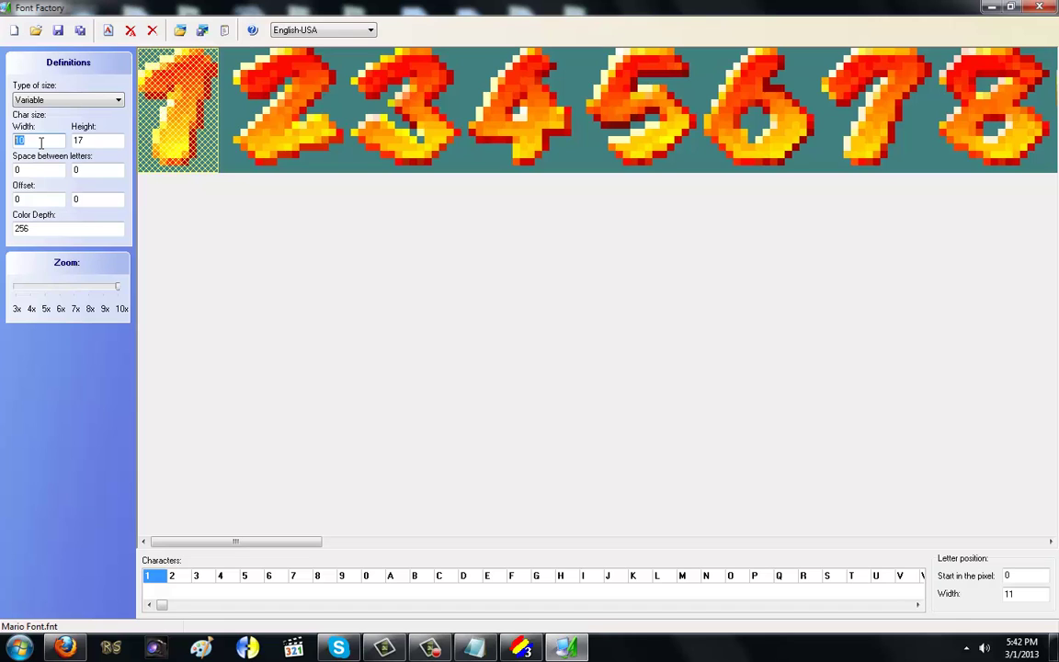
Switch to Notepad, add the line "kung fu man" below the two topics, and highlight the word kung.
click(473, 647)
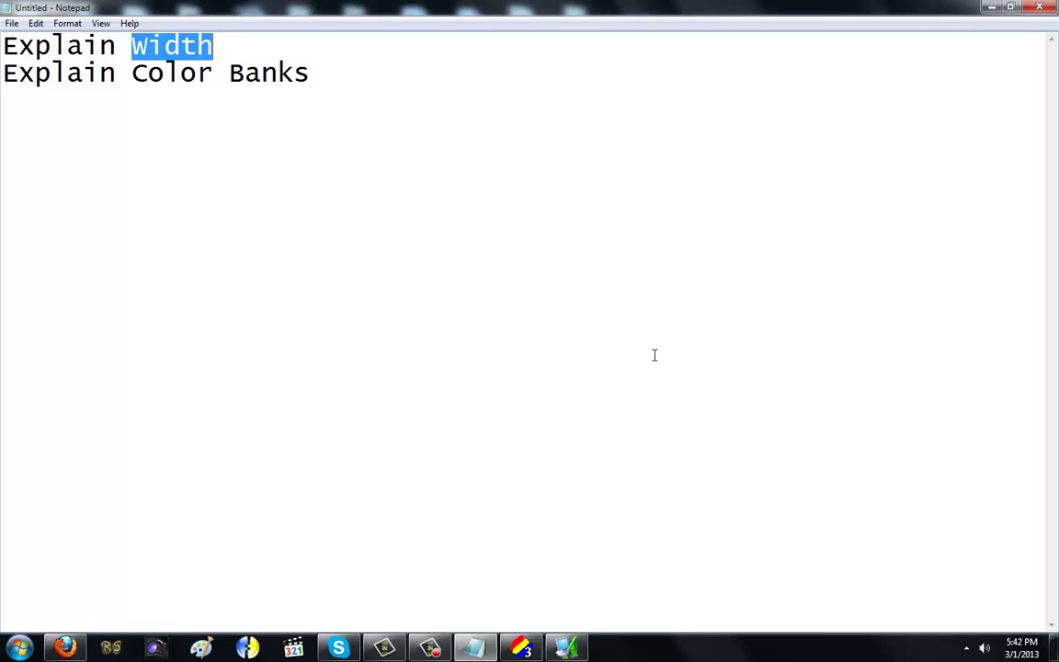
click(649, 349)
text(kung fu man)
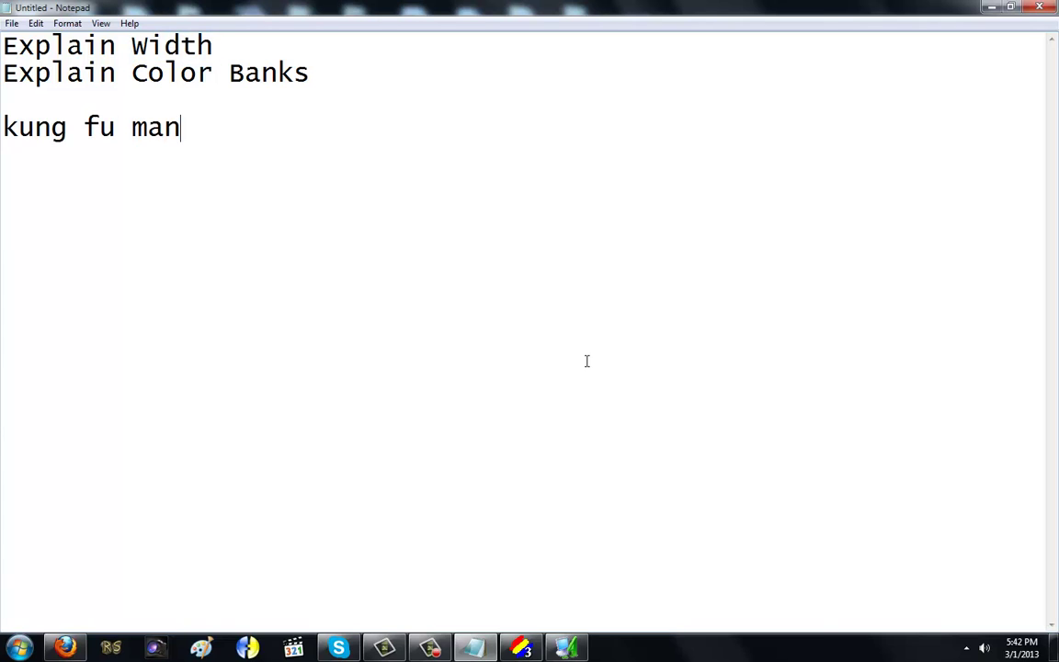
drag(4, 127, 64, 130)
Switch to Font Factory and inspect the letter positions of K, U, N and G in the Mario font.
click(563, 649)
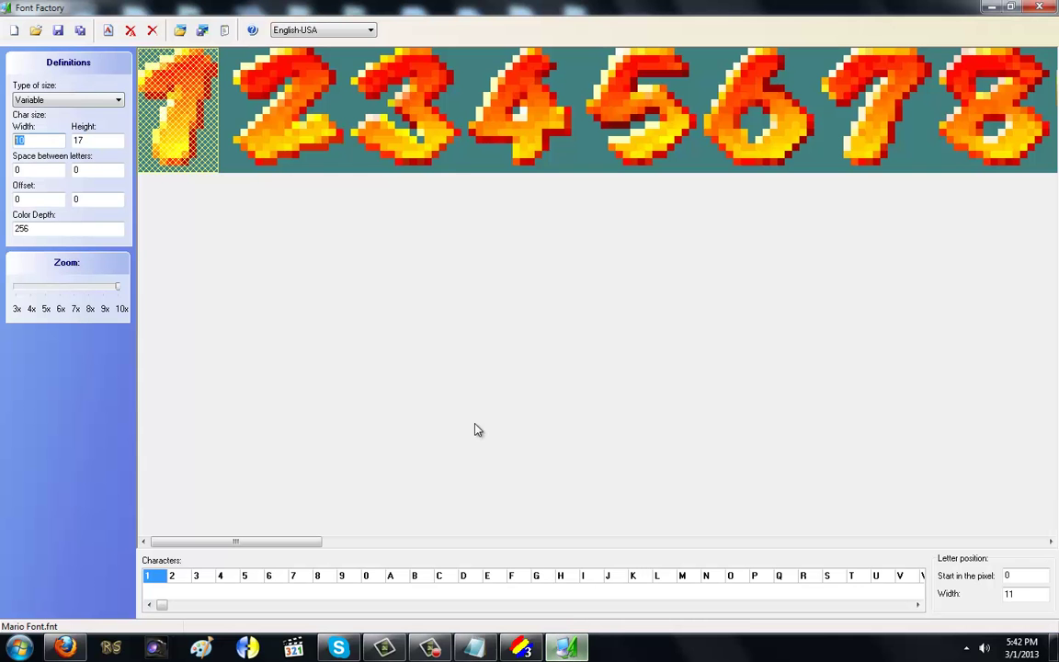
click(633, 576)
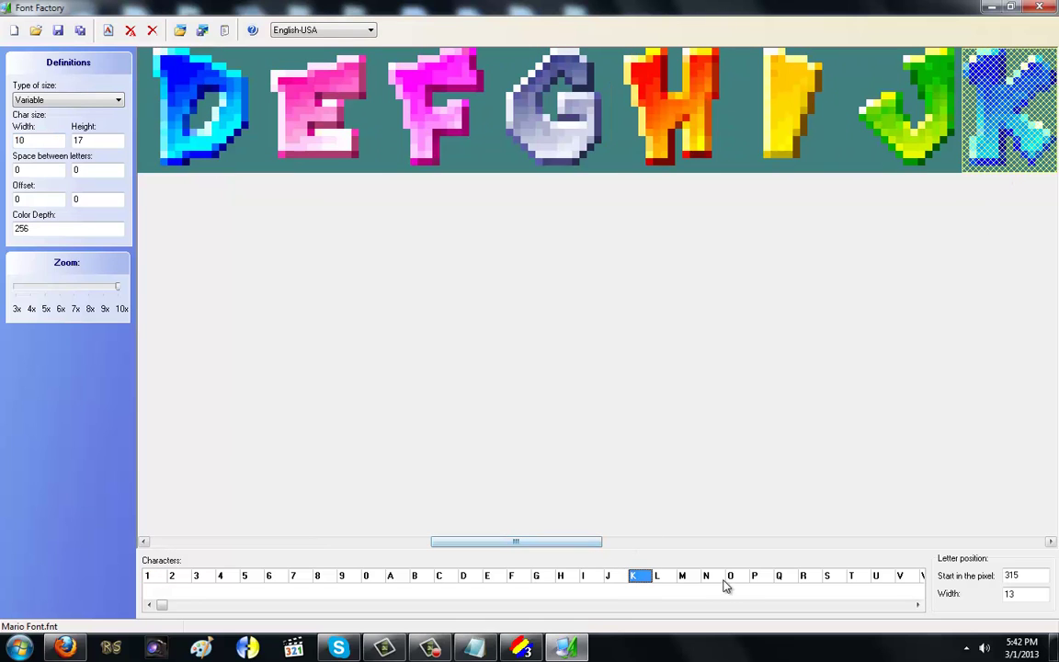
drag(541, 553, 592, 552)
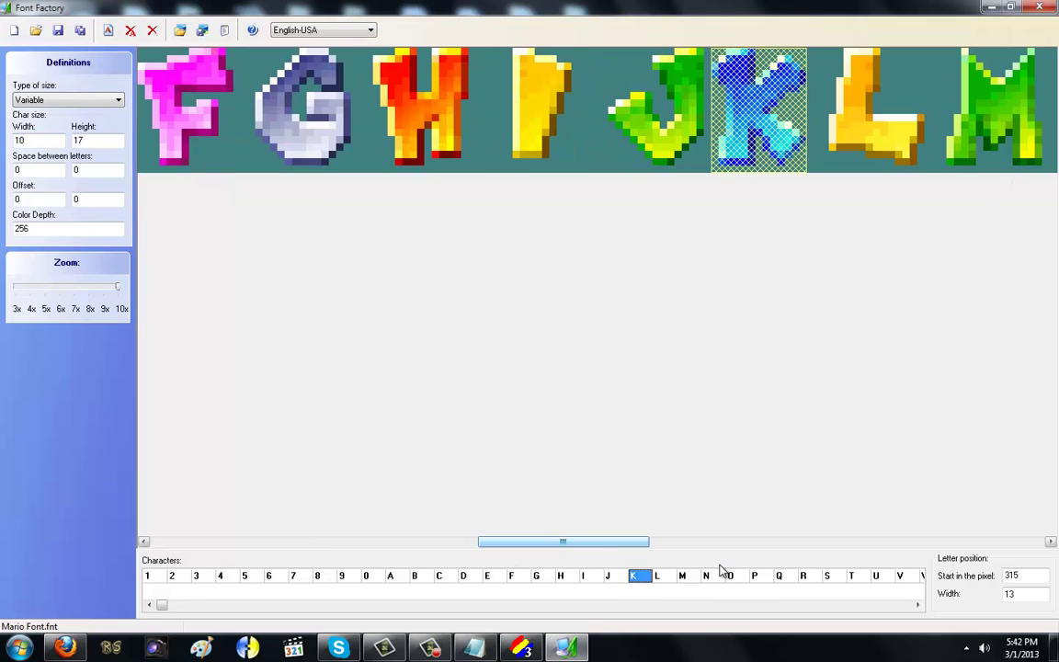
click(878, 576)
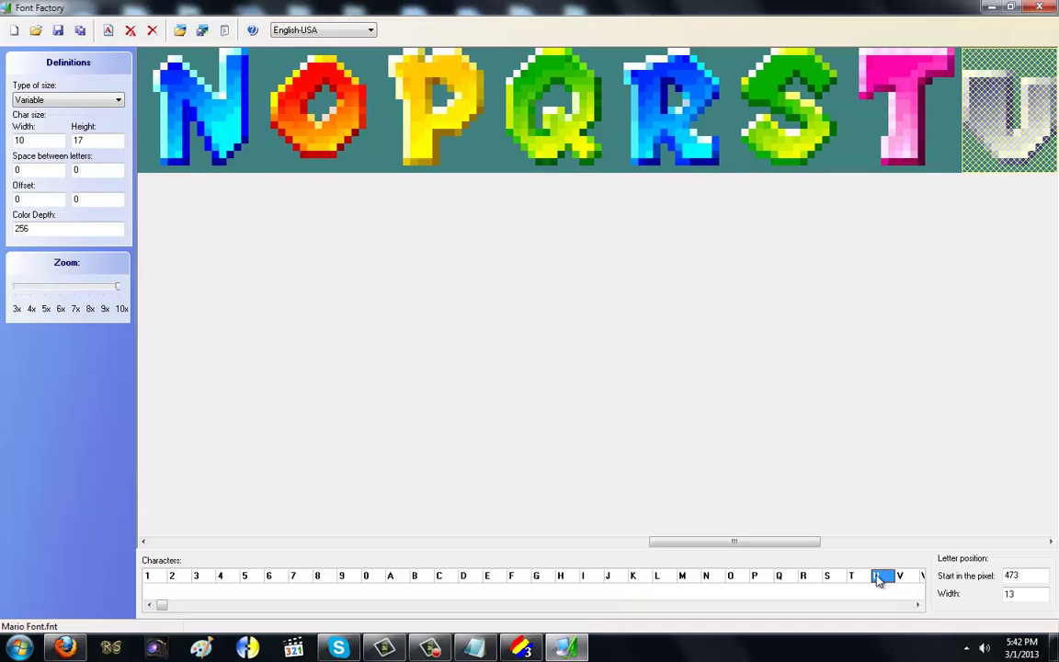
click(707, 577)
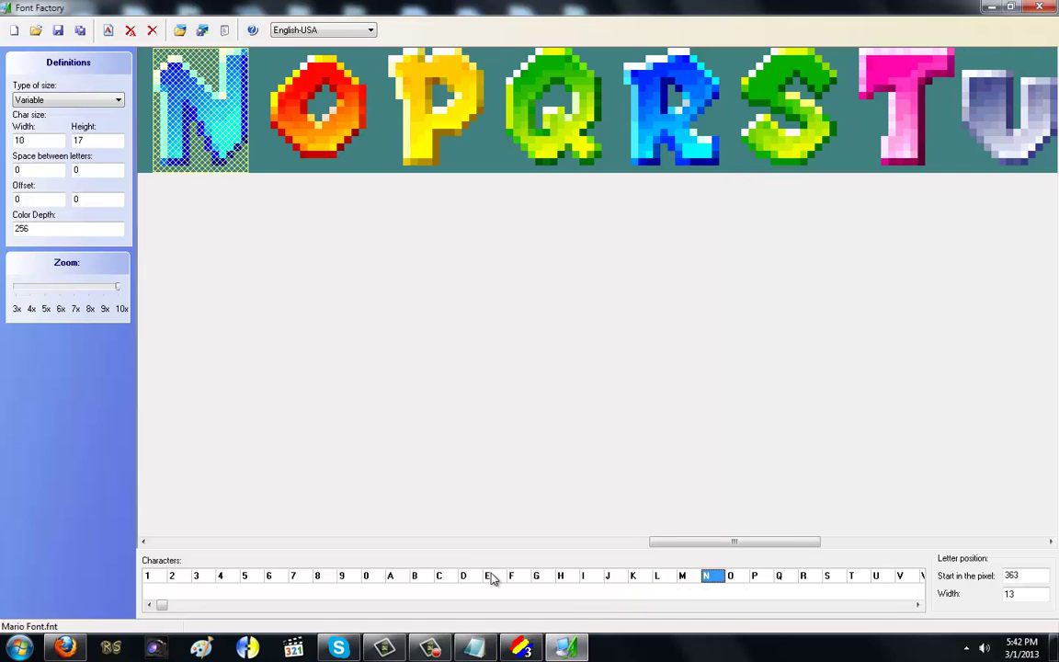
click(538, 577)
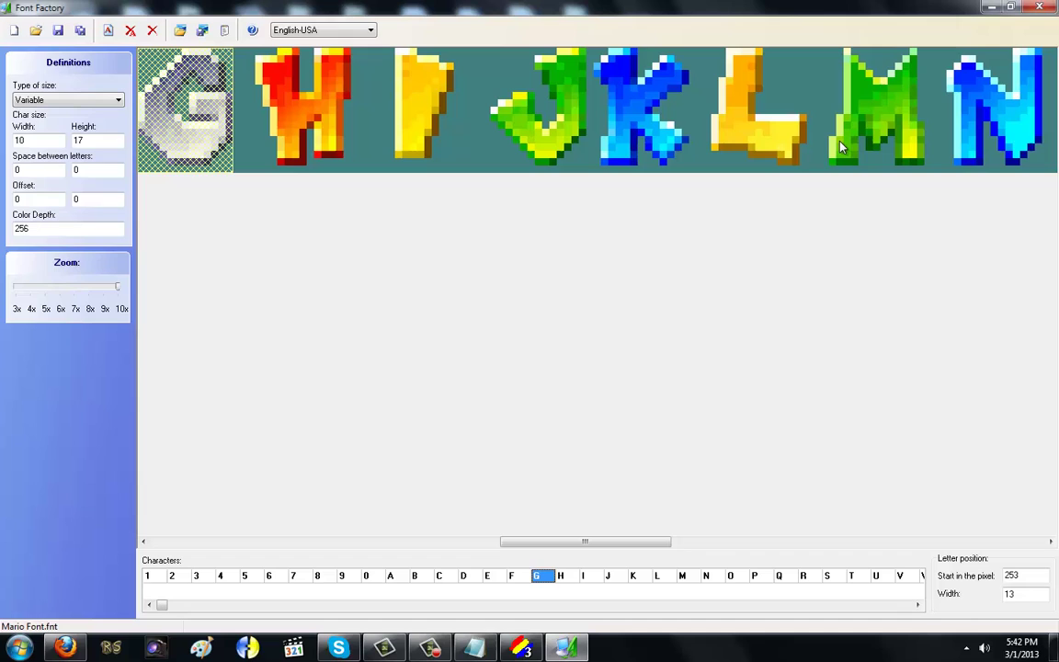
Highlight the space between kung and fu in Notepad, and relate it to the character width value in Font Factory.
click(522, 649)
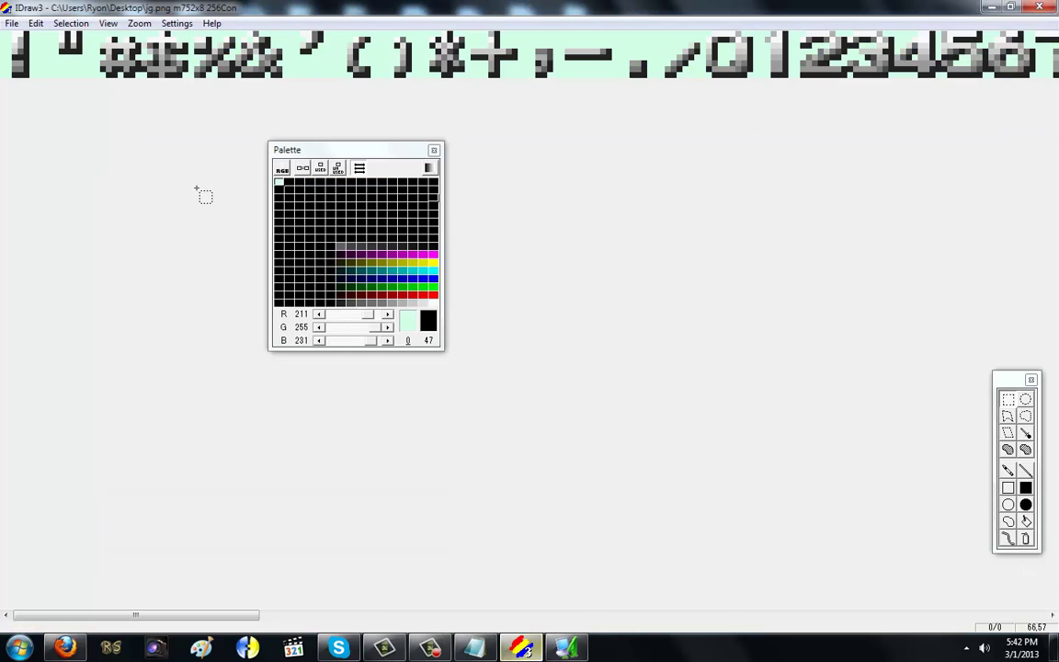
click(475, 648)
drag(68, 128, 83, 128)
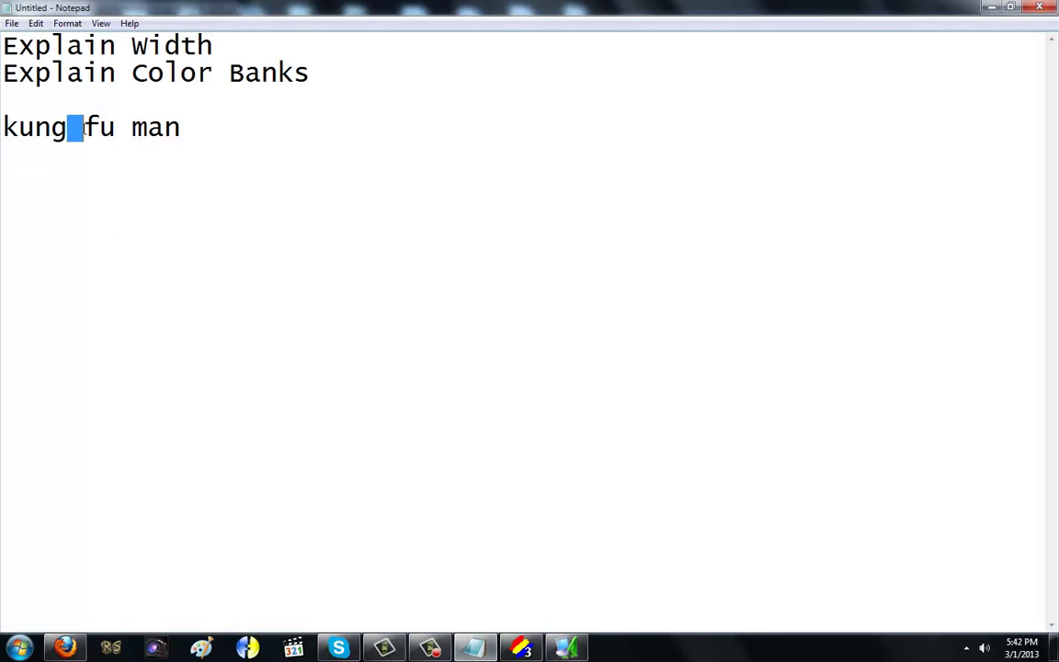
click(563, 650)
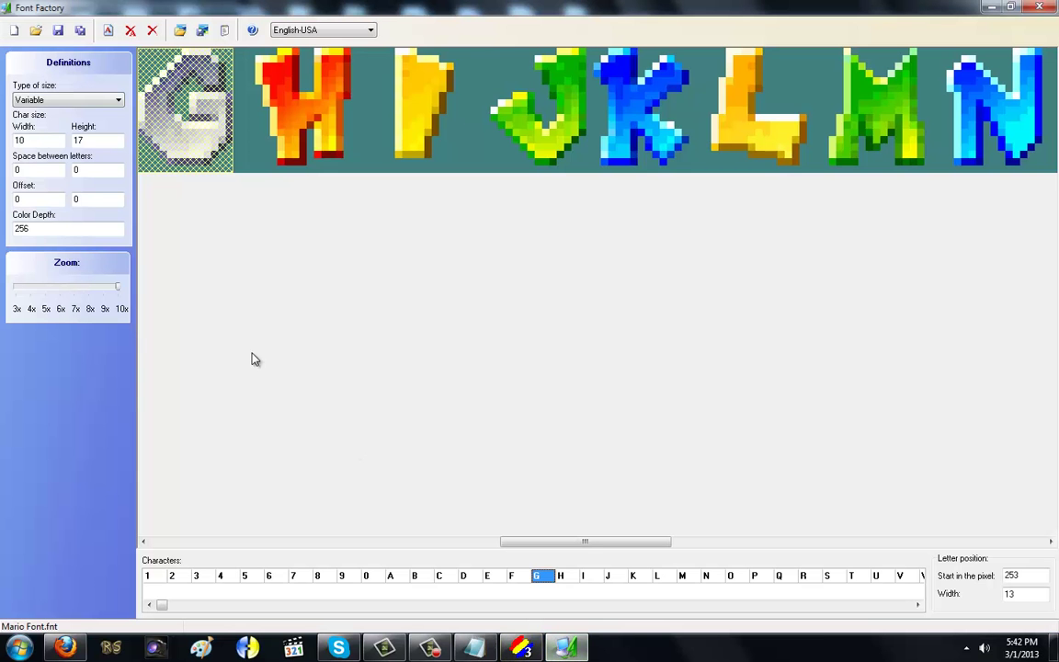
drag(41, 140, 3, 139)
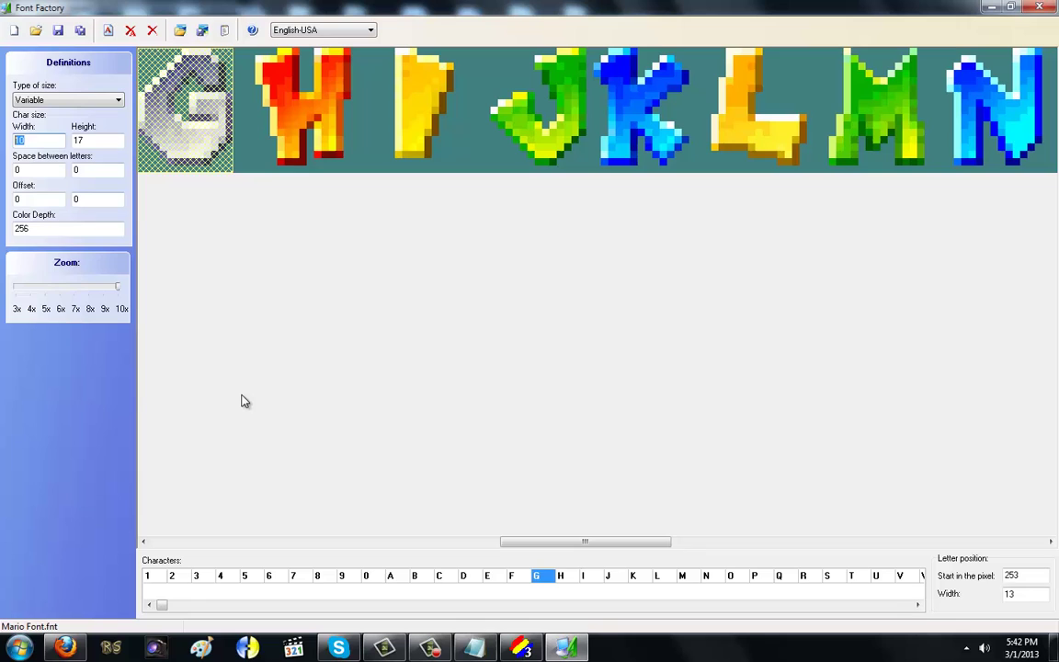
Highlight the u of fu in Notepad, place the cursor after it, and highlight Font Factory's character width value again.
click(475, 649)
drag(99, 125, 114, 127)
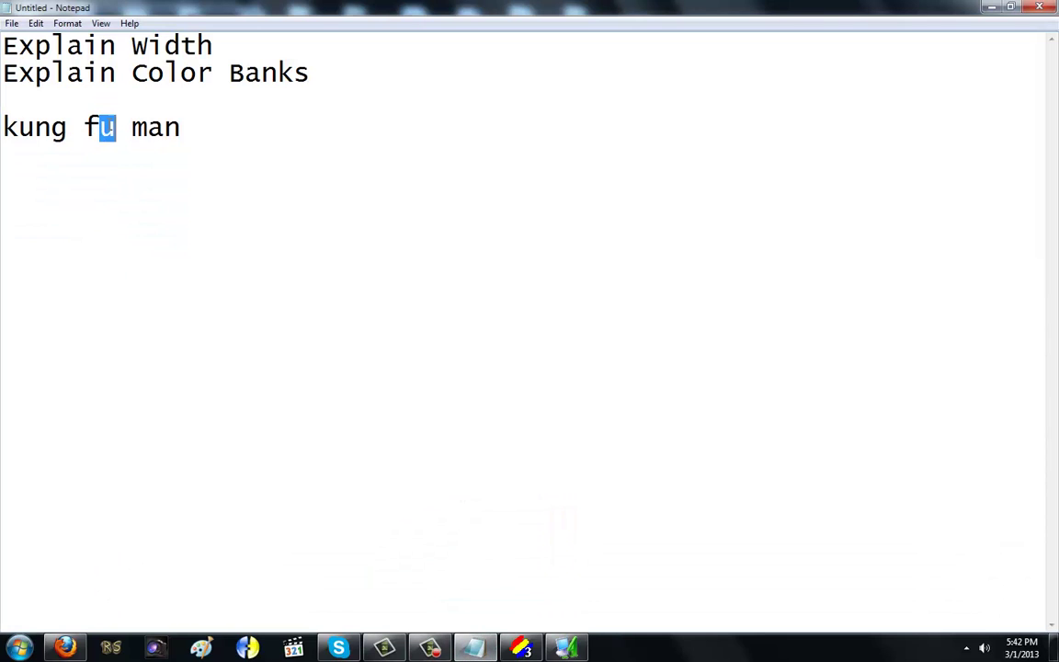
click(116, 129)
key(alt+Tab)
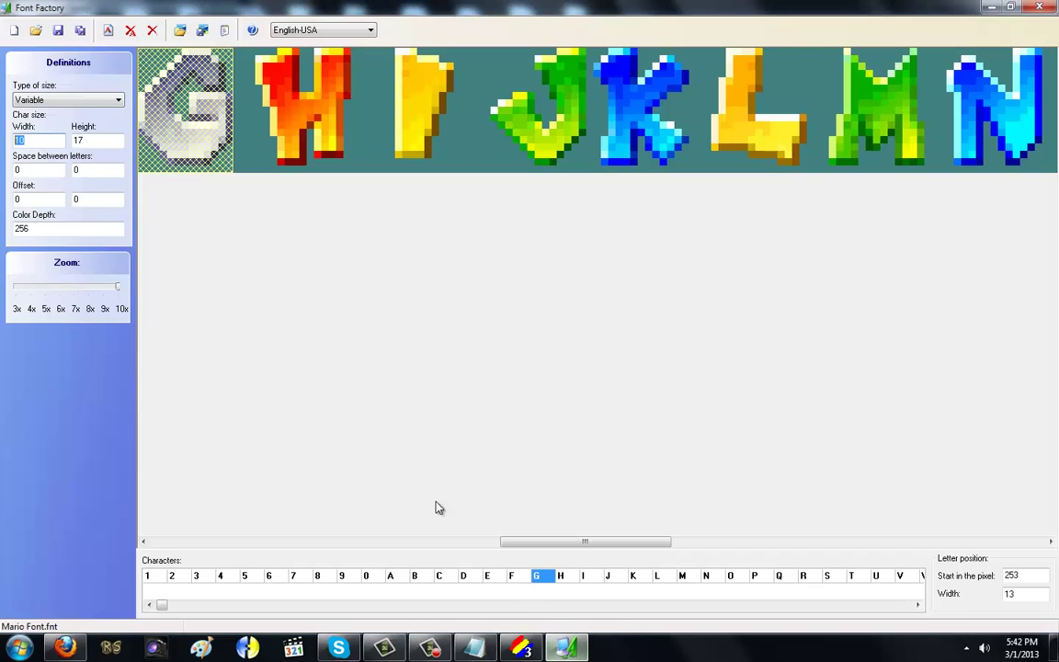
click(44, 139)
drag(45, 145, 3, 152)
Examine the letter positions and glyph widths of M and W in the Mario font.
click(686, 577)
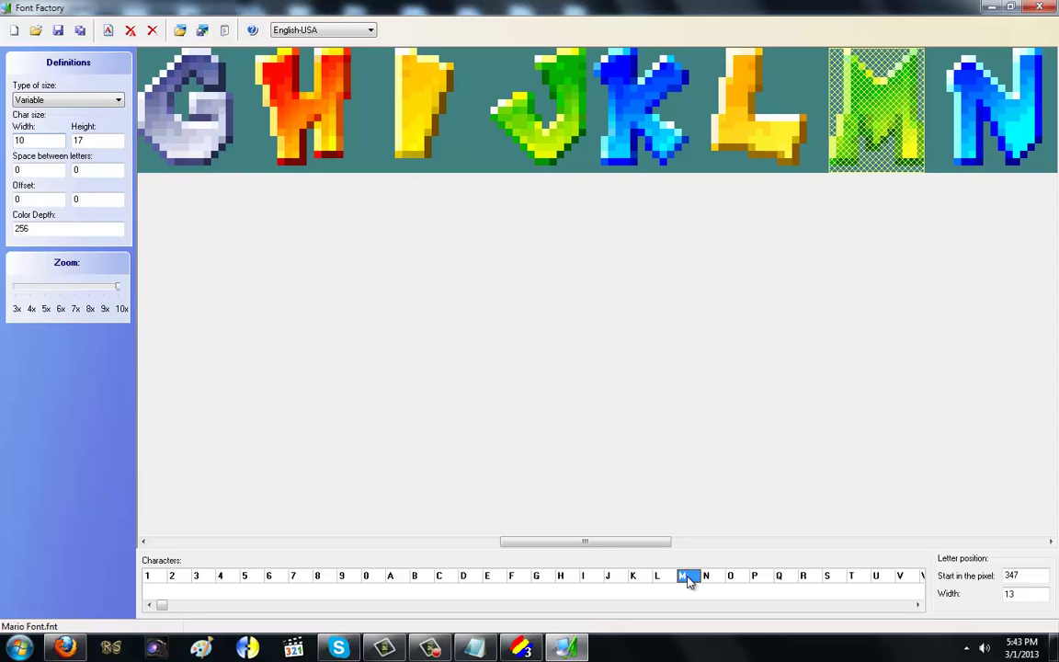
click(688, 544)
click(827, 605)
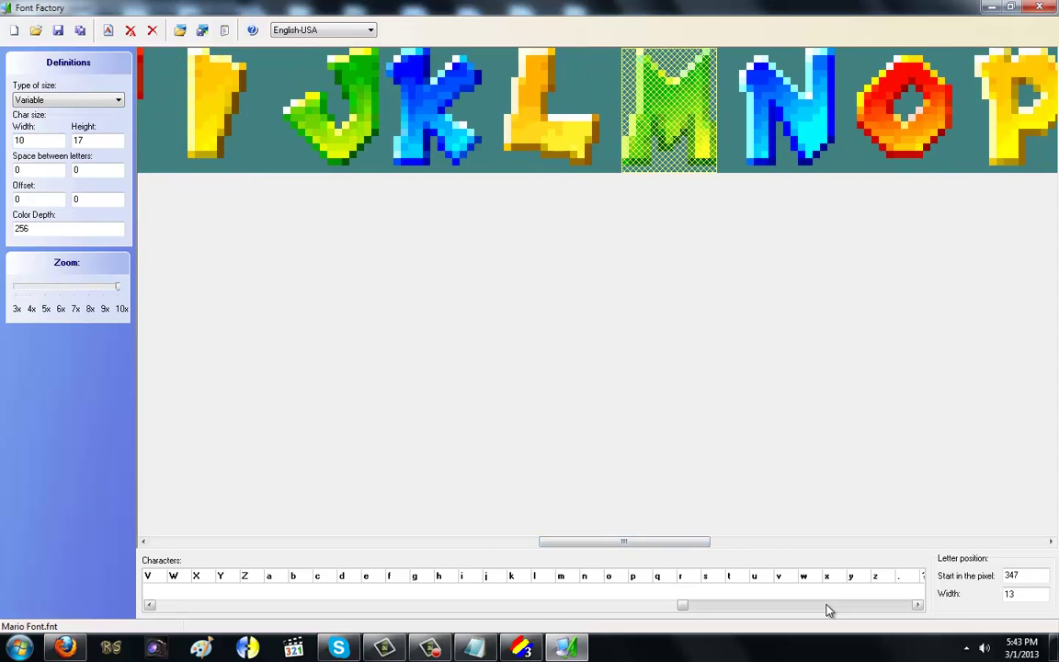
click(666, 605)
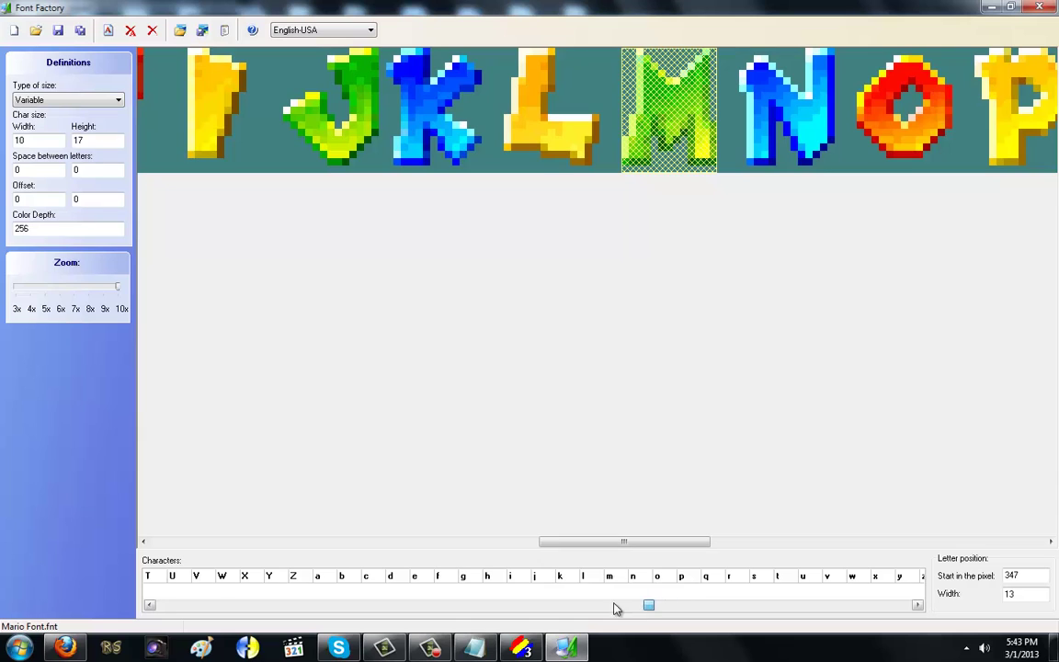
click(222, 577)
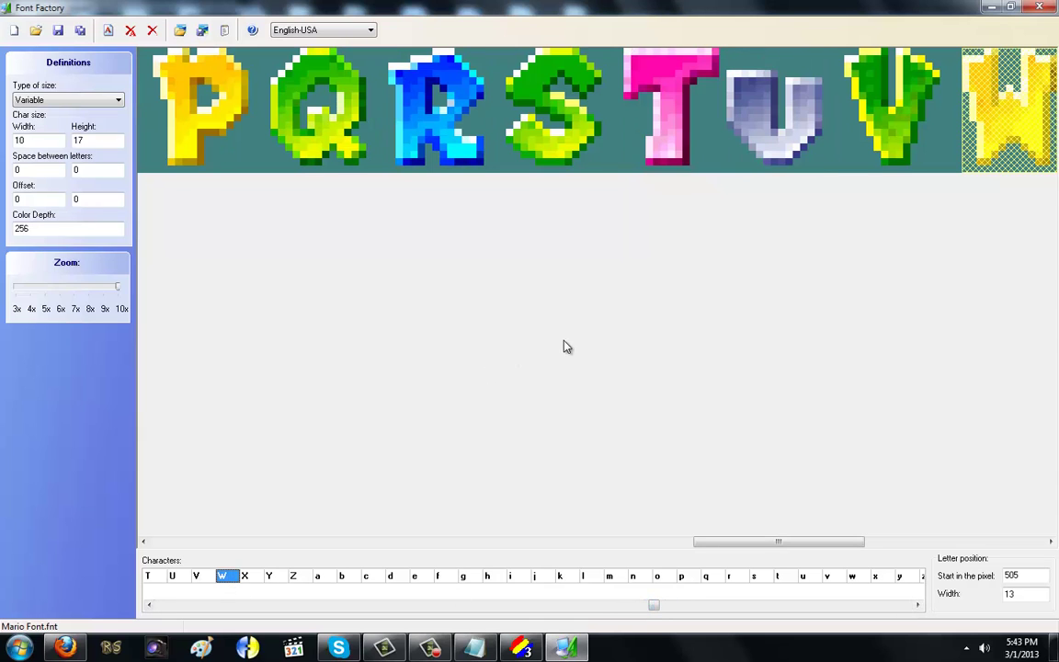
click(1051, 542)
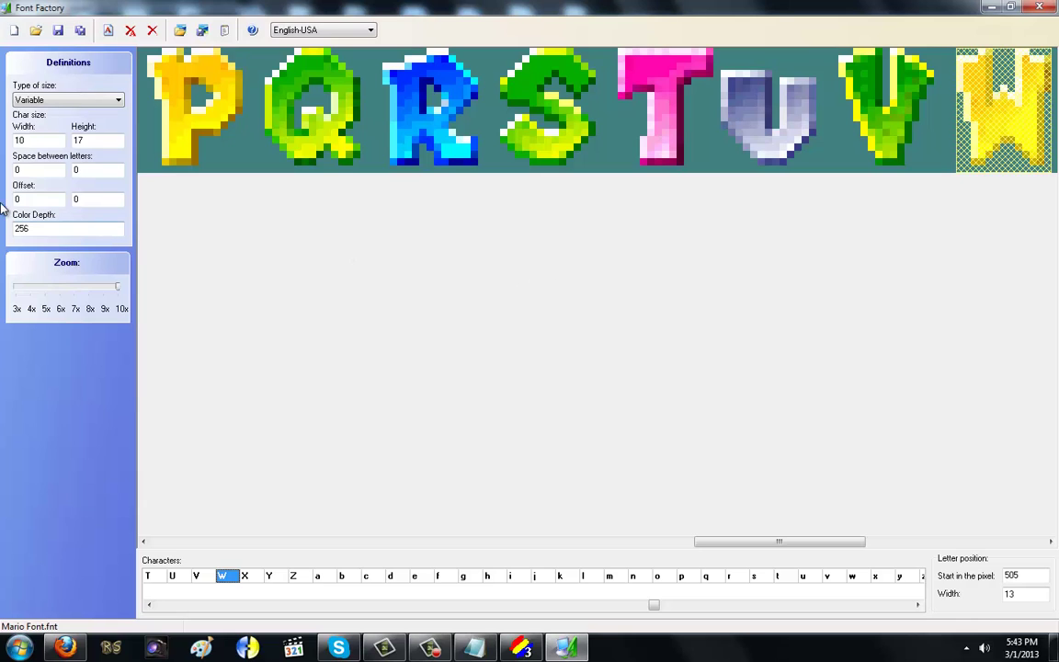
Replace the font's character width value and save Mario Font.fnt.
click(46, 140)
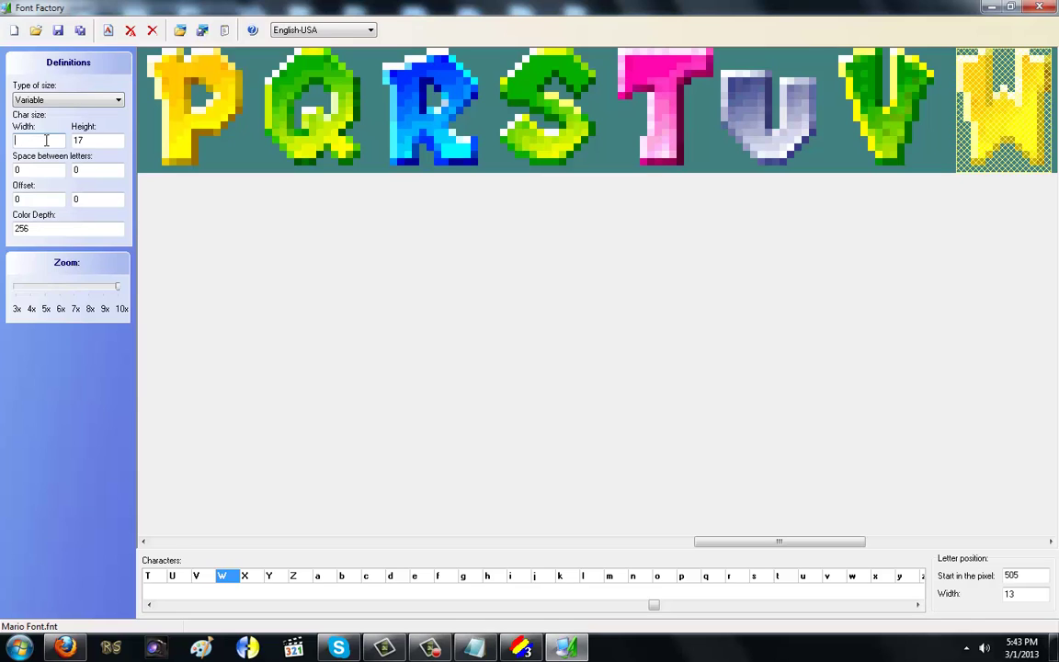
click(57, 30)
Open the Mugen Free For All Battle Universe folder from the desktop and launch the mugen application.
click(992, 8)
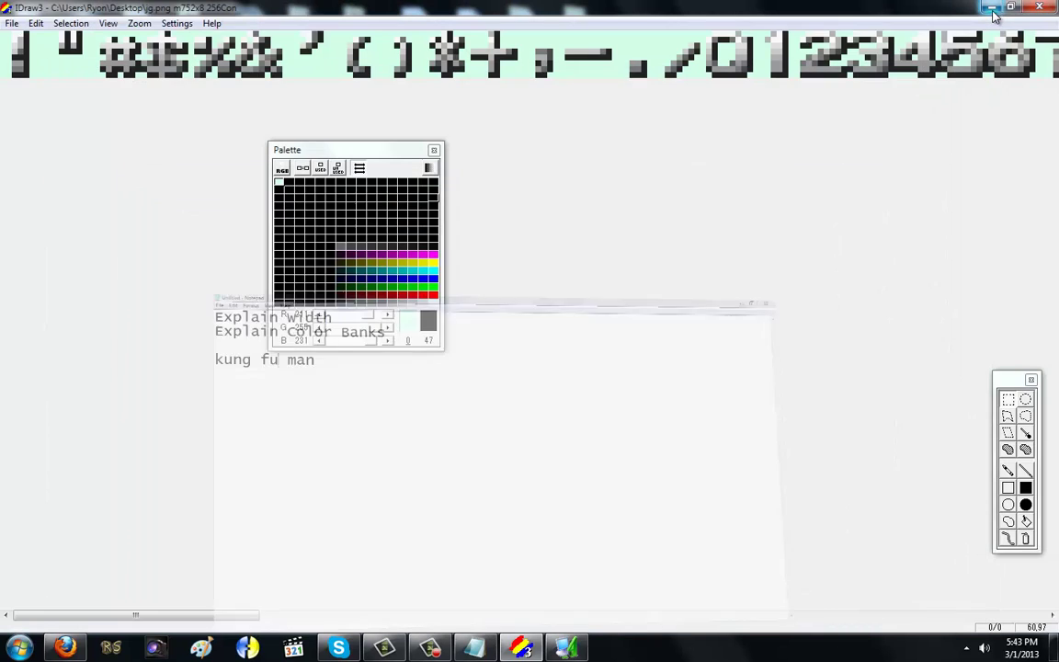
key(super+d)
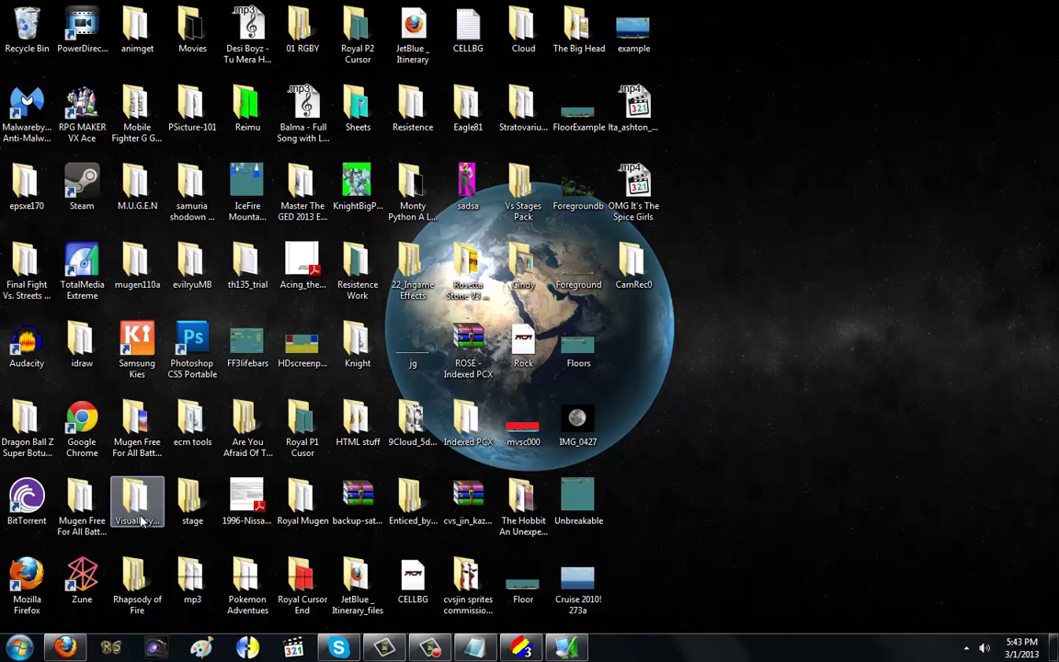
click(141, 449)
double_click(140, 451)
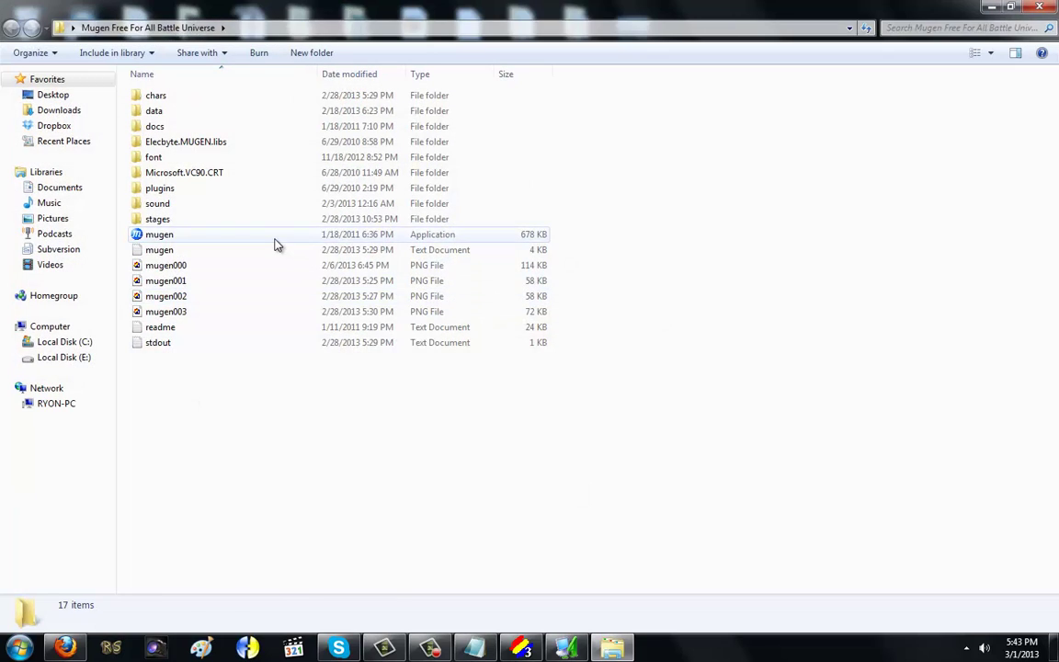
double_click(274, 236)
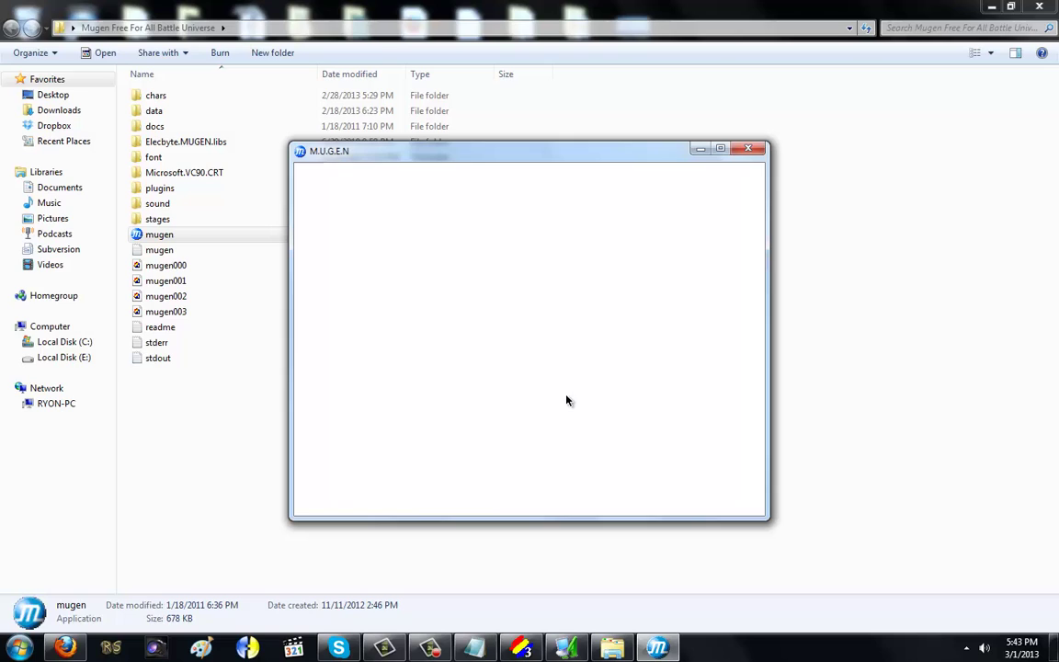
Start a Training match in M.U.G.E.N with Flying Kung Fu Man as both fighters to check the name spacing.
key(Up)
key(Up)
key(Up)
key(Up)
key(Return)
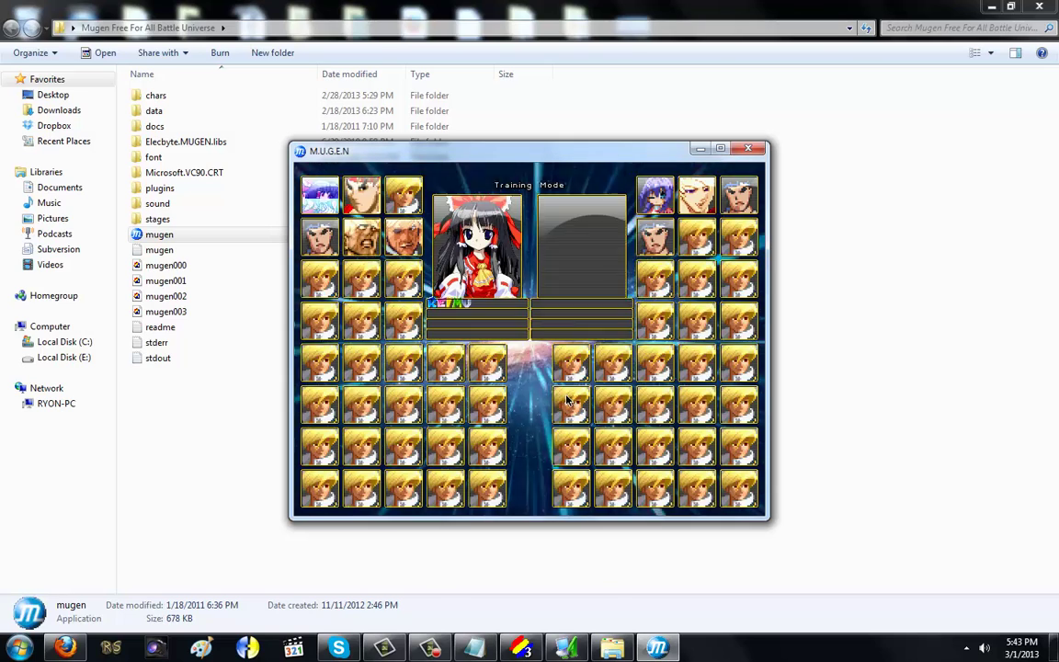
key(Down)
key(Return)
key(Right)
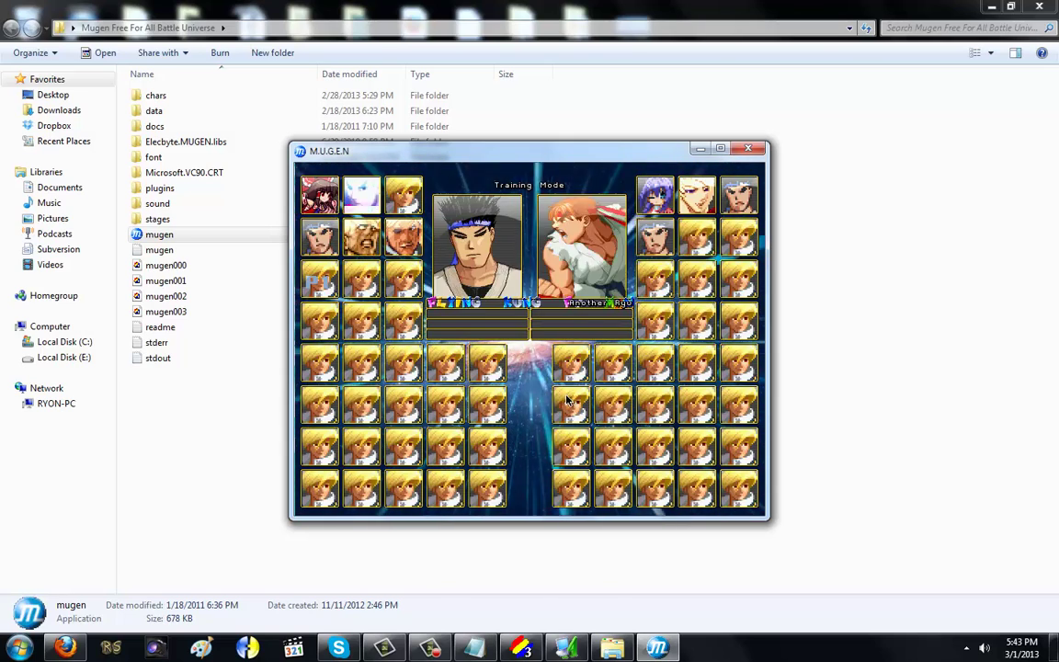
key(Left)
key(Return)
key(Return)
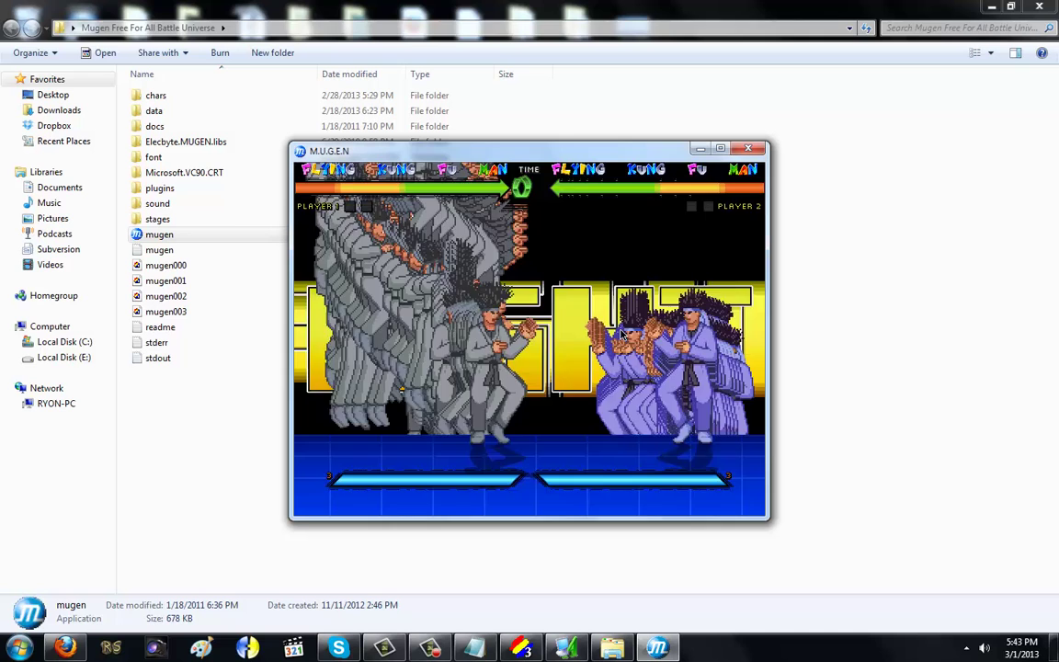
Quit M.U.G.E.N, set the Mario font's character width to 10 in Font Factory, and return to the Mugen folder.
key(Escape)
key(Escape)
key(Escape)
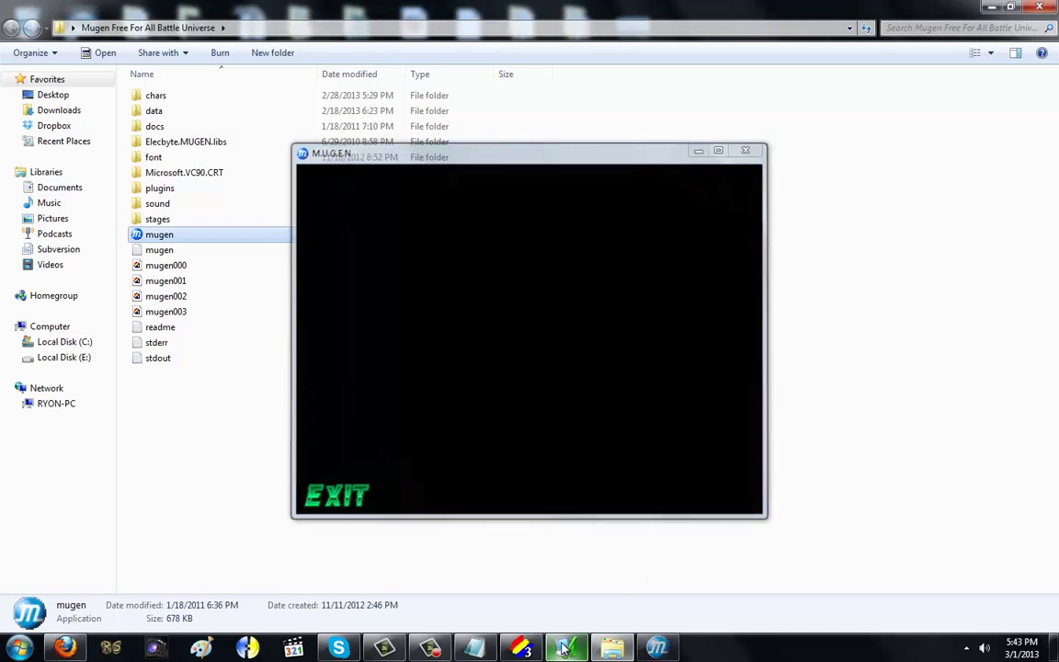
click(567, 648)
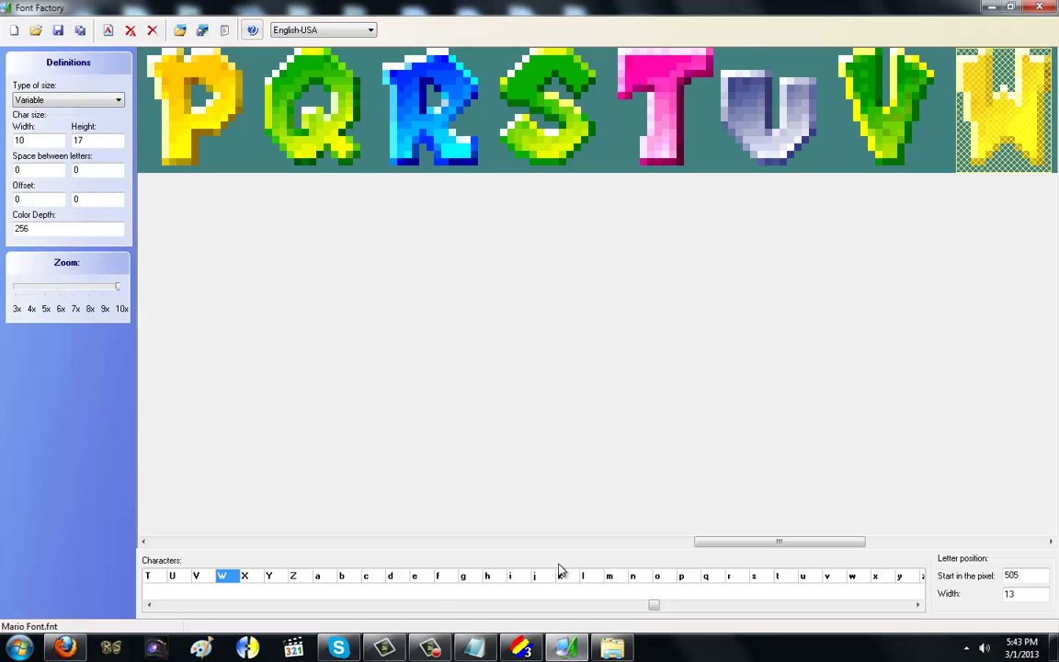
click(614, 648)
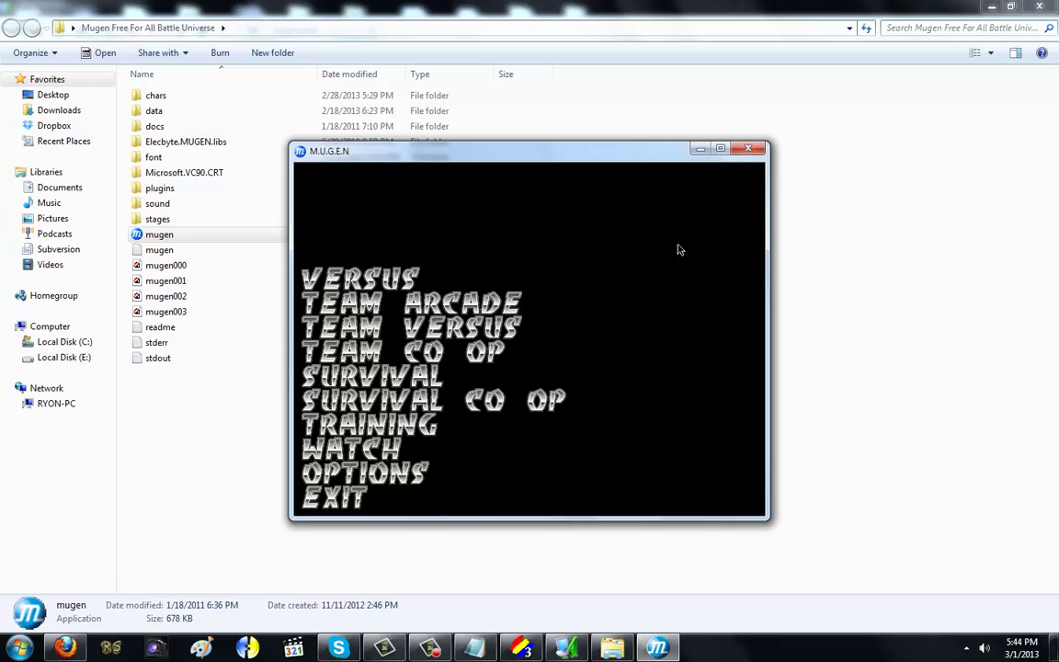
Start another Training match with Flying Kung Fu Man on both sides to check the spacing between the name's words.
key(Up)
key(Up)
key(Up)
key(Up)
key(Return)
key(Right)
key(Right)
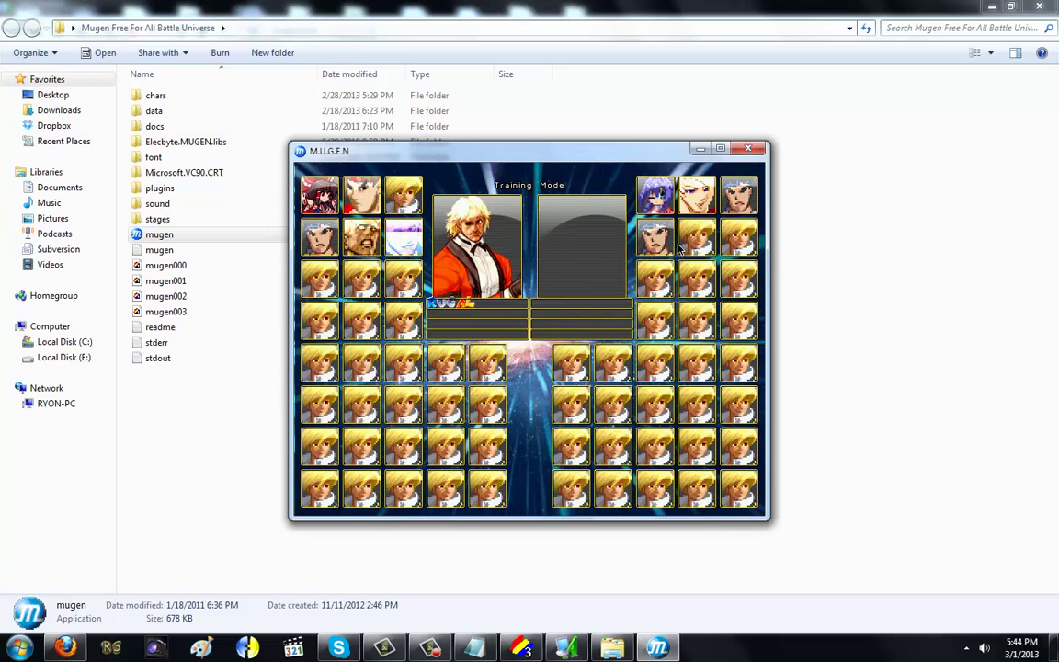
key(Return)
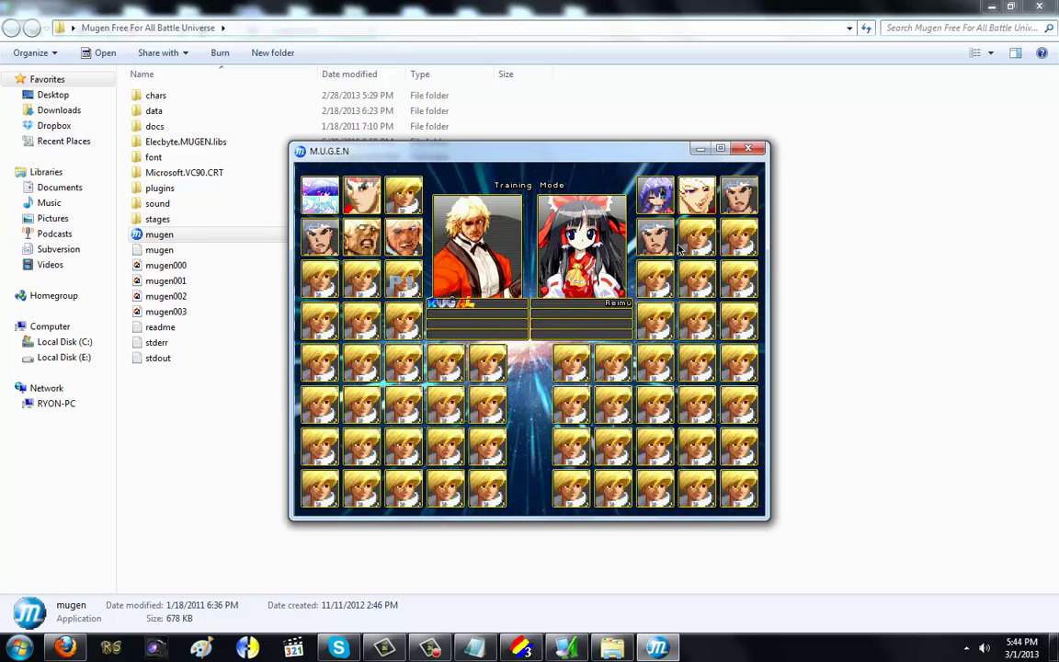
key(Escape)
key(Return)
key(Down)
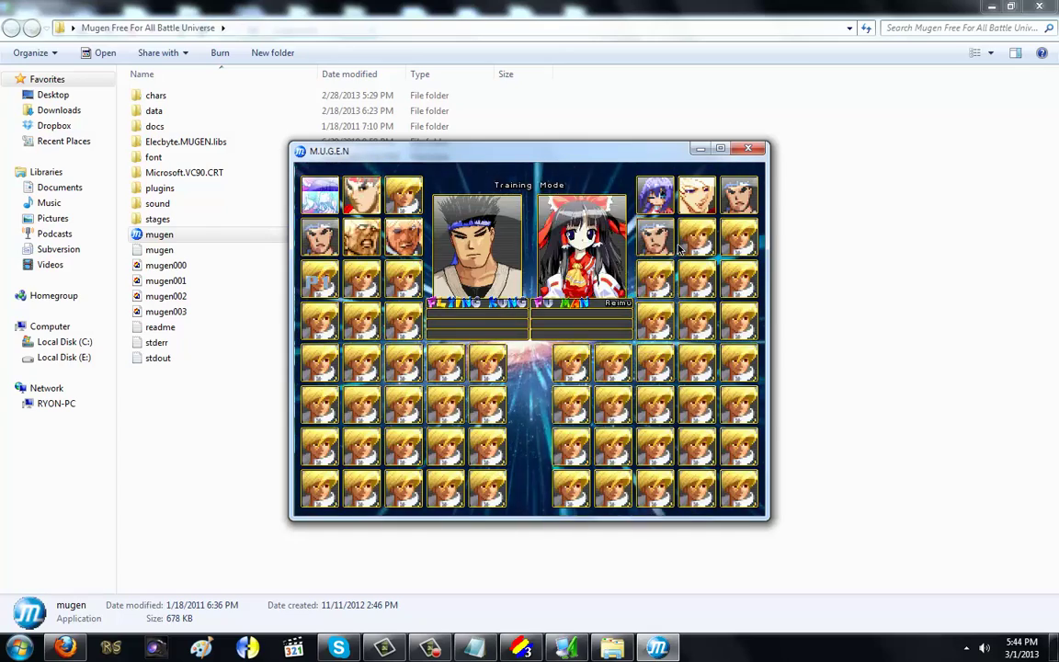
key(Down)
key(Down)
key(Return)
key(Return)
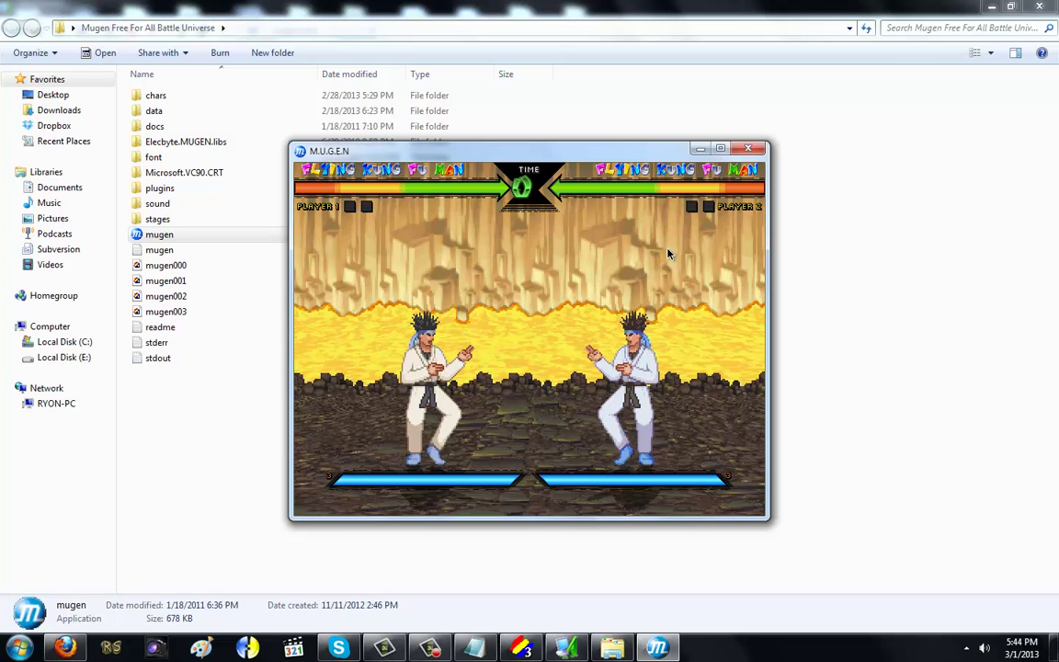
Make the fighter jump and move briefly beneath the displayed names, and quit M.U.G.E.N.
key(a)
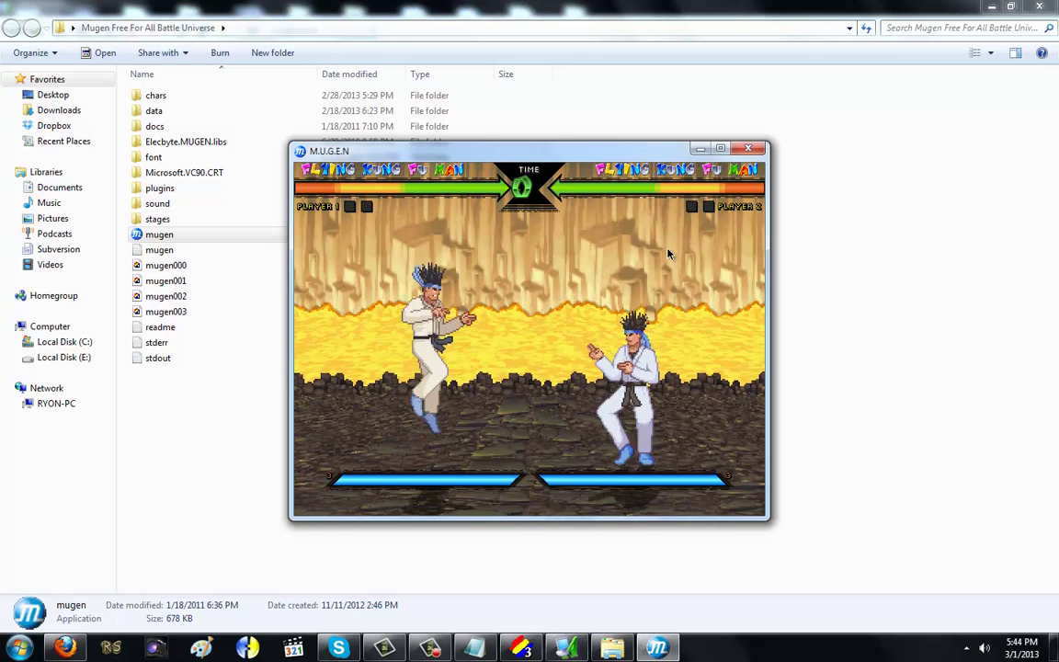
key(Up)
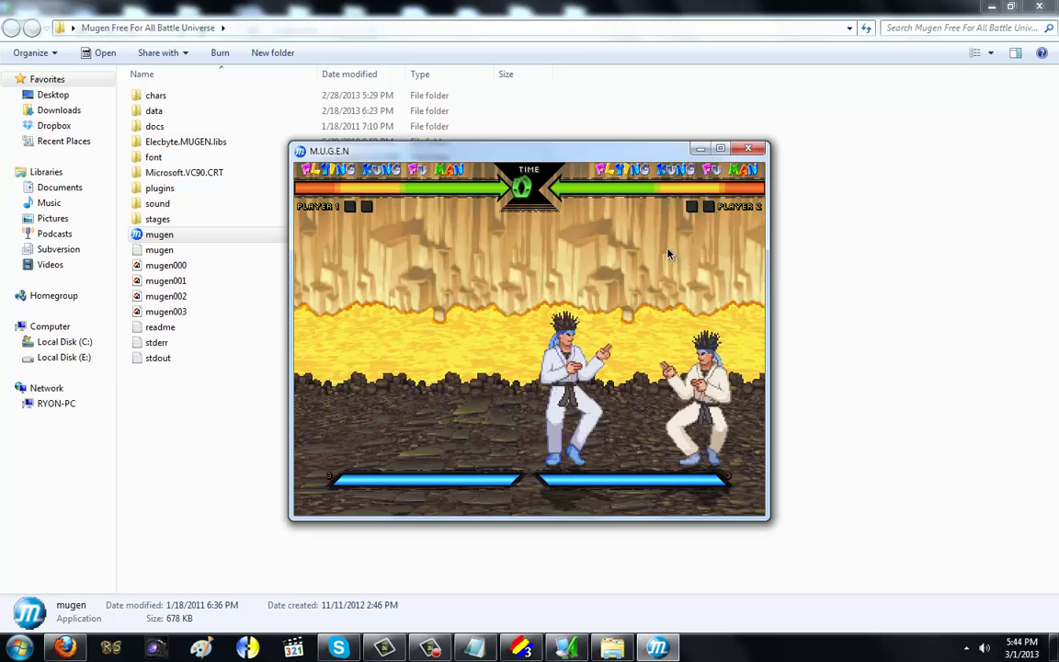
key(Escape)
key(Escape)
key(Escape)
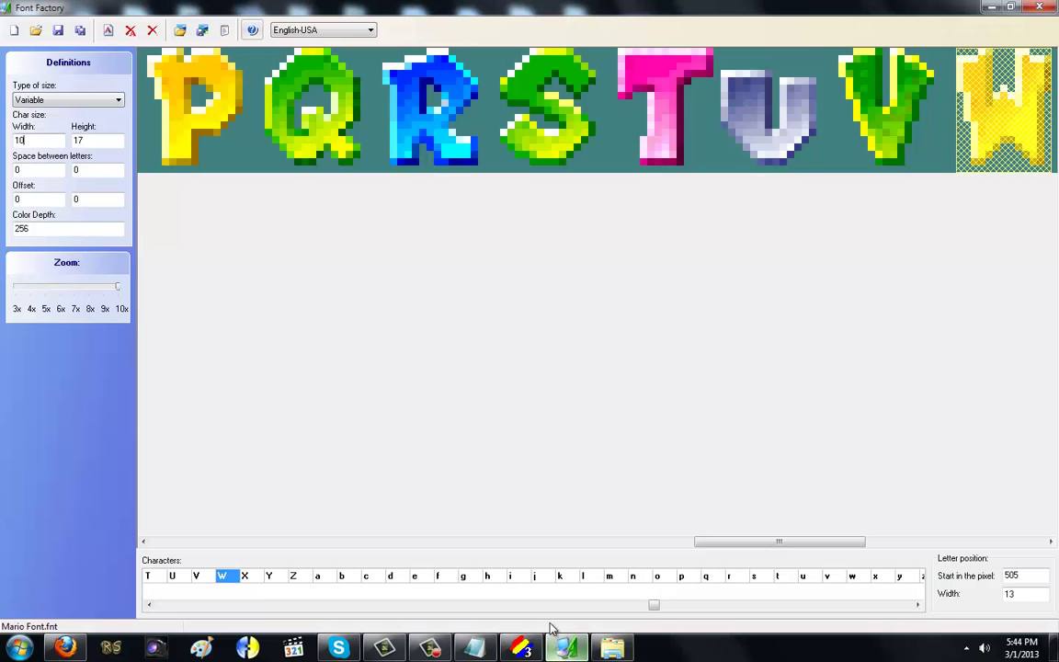
Switch to Font Factory and examine the letter position and width of V, plus the number glyphs at the font's start.
click(566, 649)
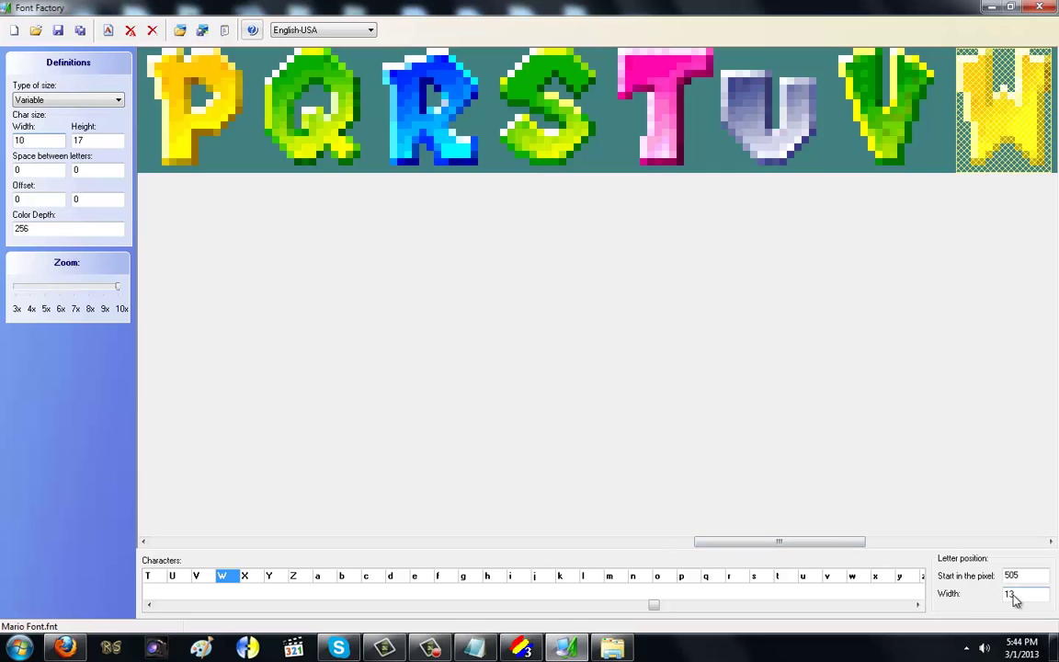
click(295, 577)
click(229, 576)
click(209, 577)
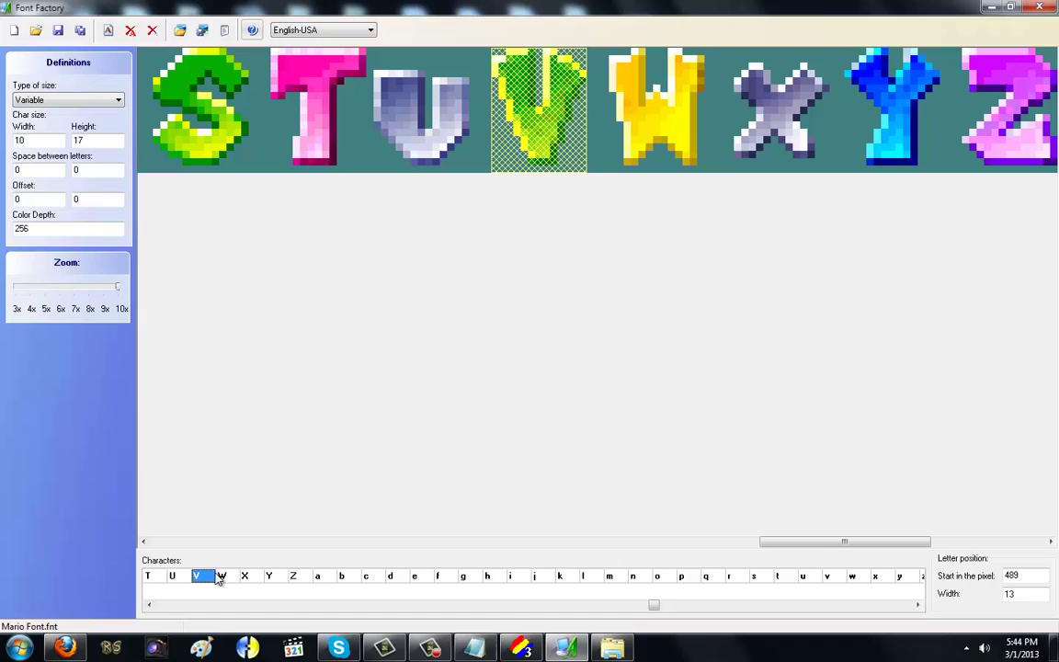
drag(808, 542, 187, 542)
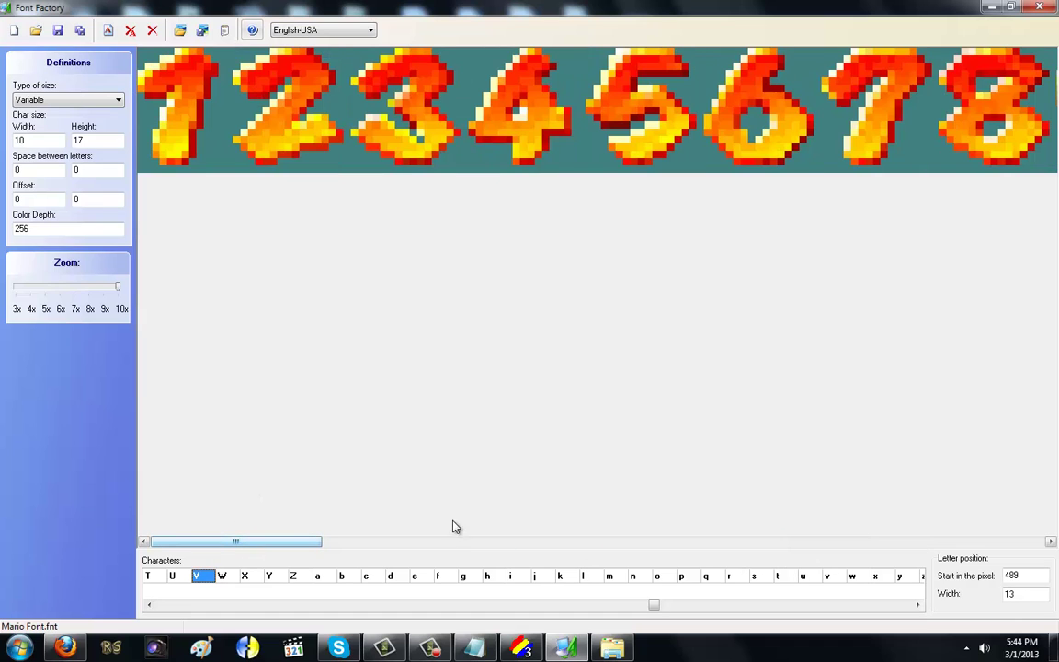
Highlight the font's character width and height values and dismiss the Skype notification.
drag(38, 140, 5, 133)
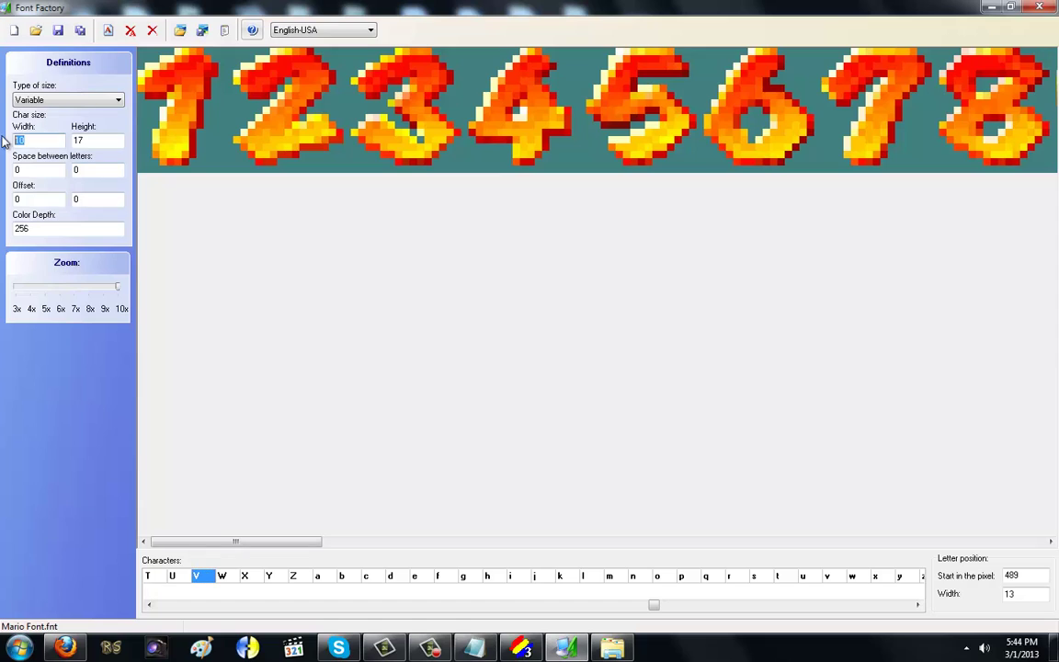
click(76, 140)
double_click(78, 140)
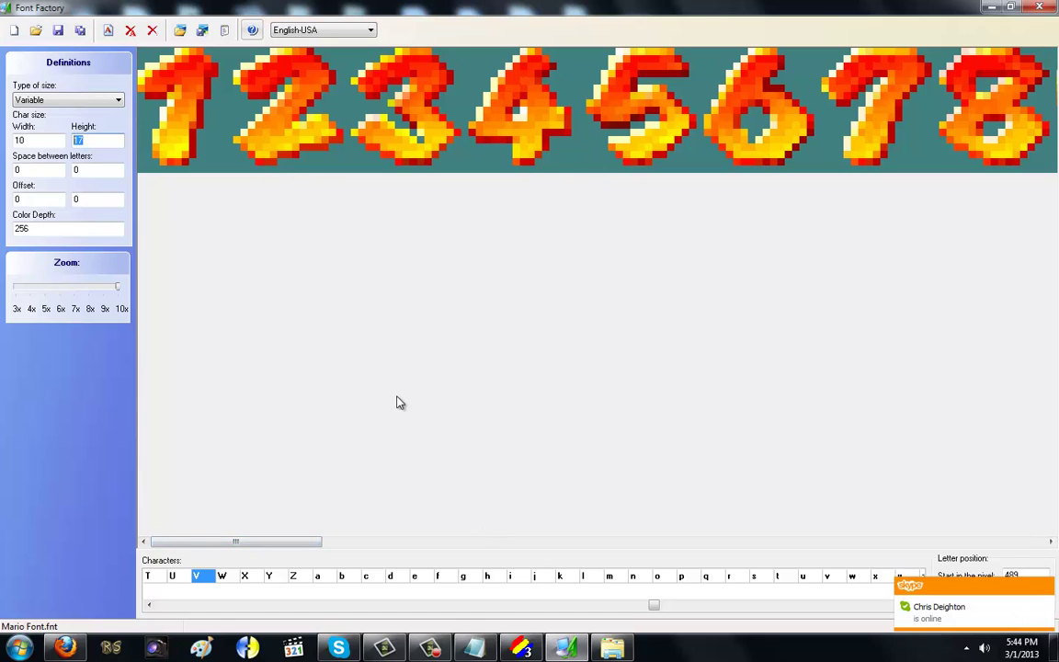
click(1047, 587)
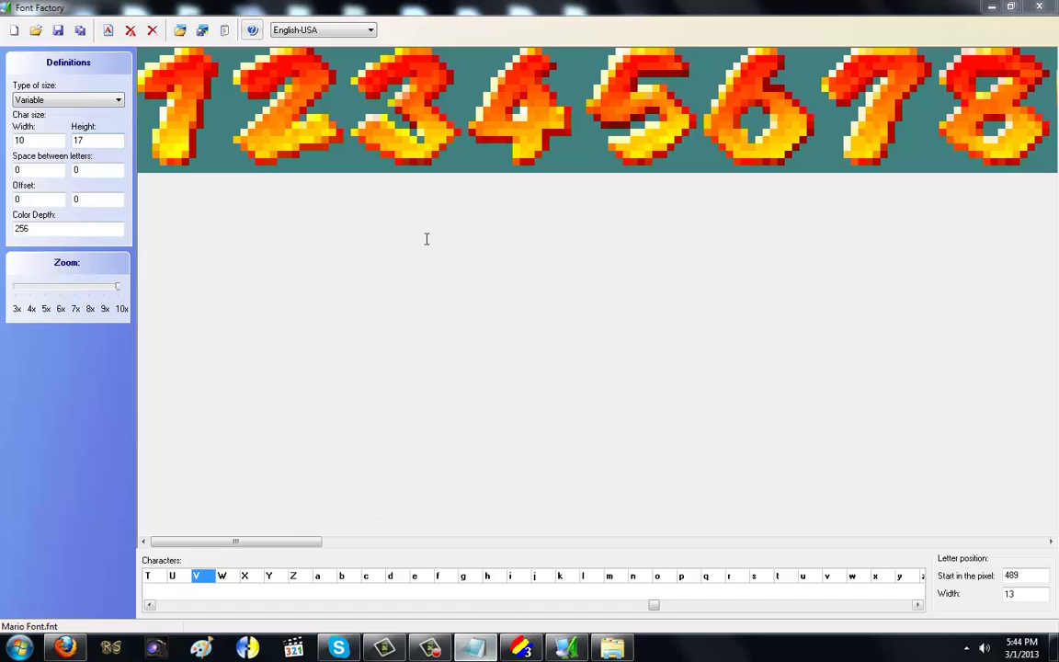
Switch to Notepad, delete every line except "Explain Color Banks" along with the blank line above it, and highlight that heading.
key(alt+Tab)
click(327, 47)
key(shift+Home)
key(BackSpace)
click(213, 138)
key(shift+Home)
key(BackSpace)
key(BackSpace)
key(BackSpace)
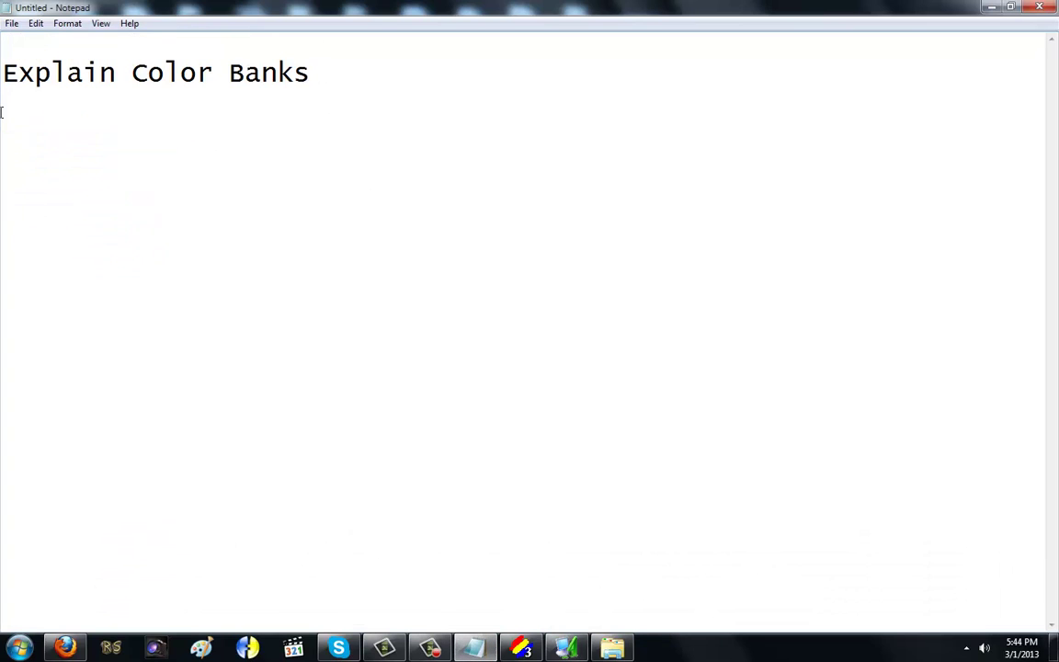
click(33, 49)
key(Delete)
key(shift+End)
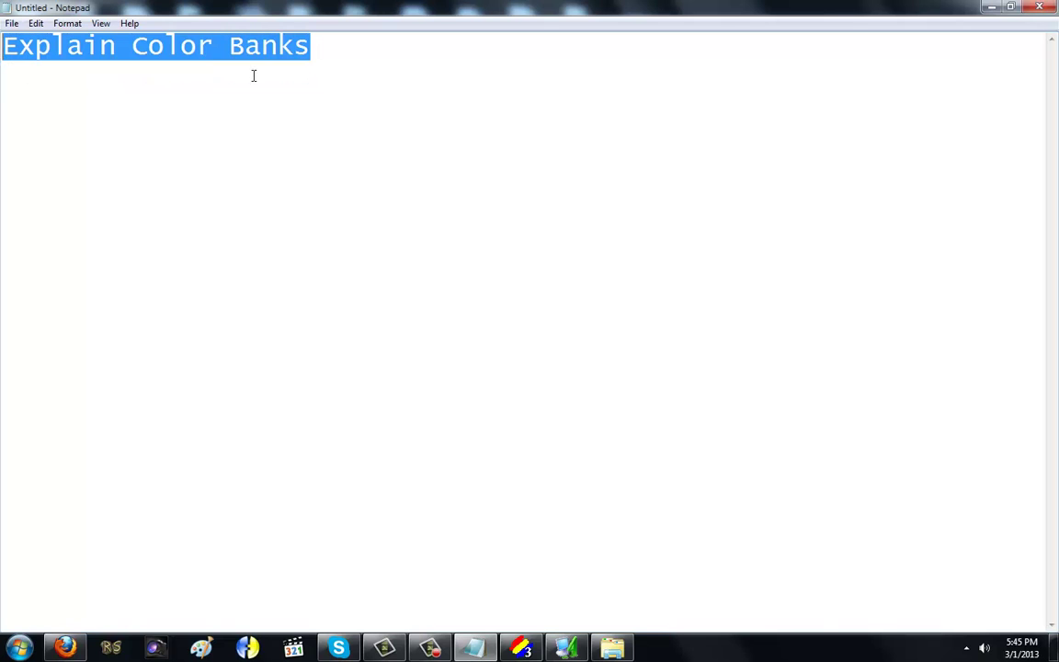
Highlight the font's Color Depth value in Font Factory, and switch to IDraw3 to reposition its Palette window.
key(alt+Tab)
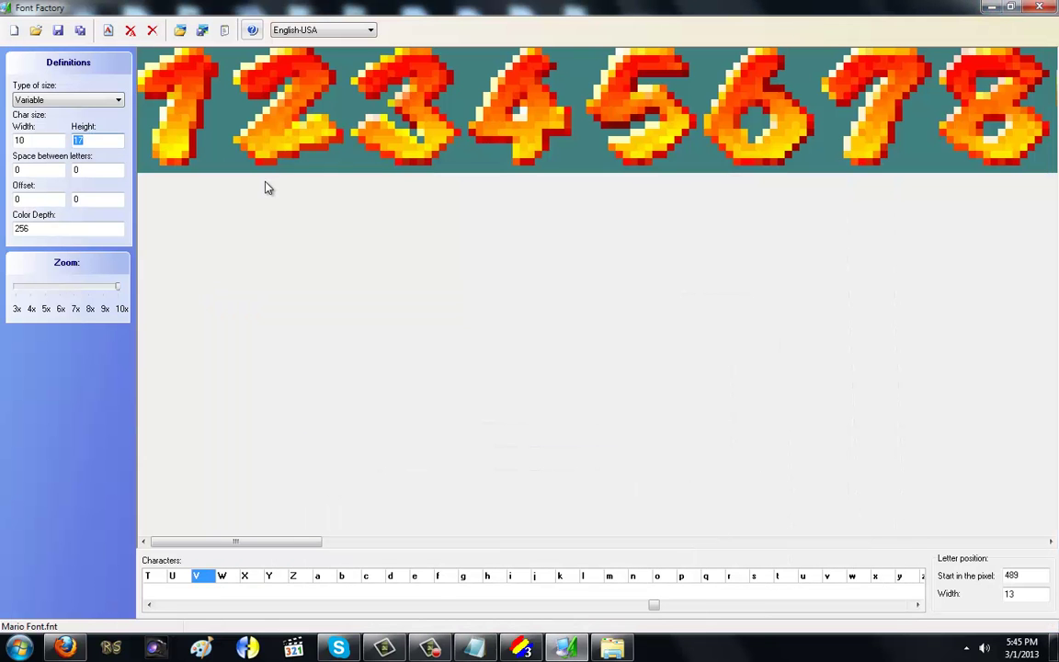
drag(83, 227, 6, 227)
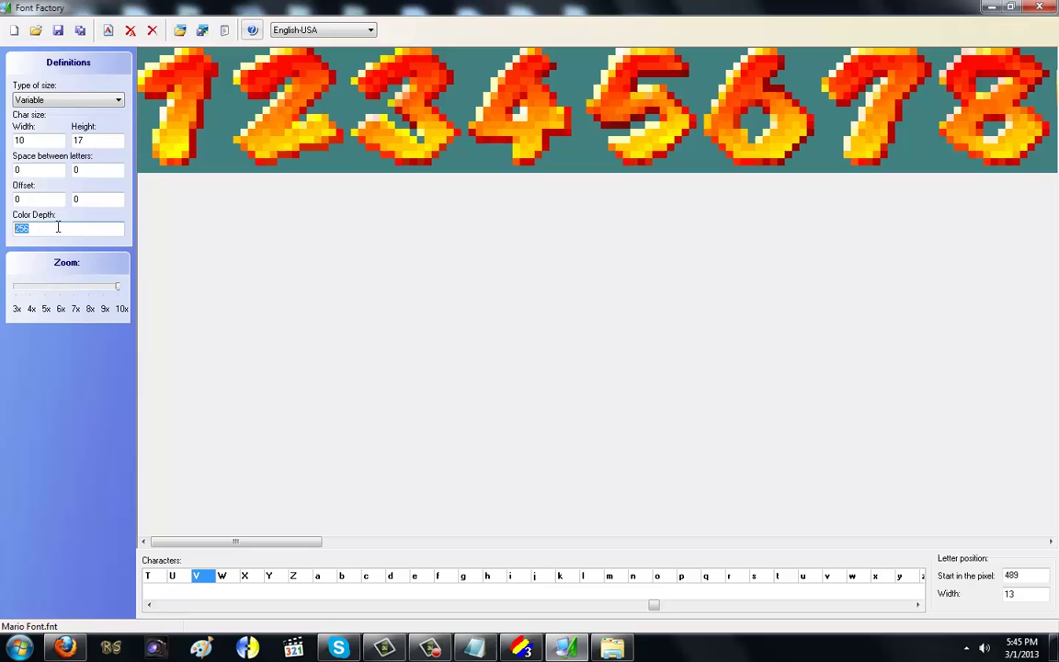
click(520, 647)
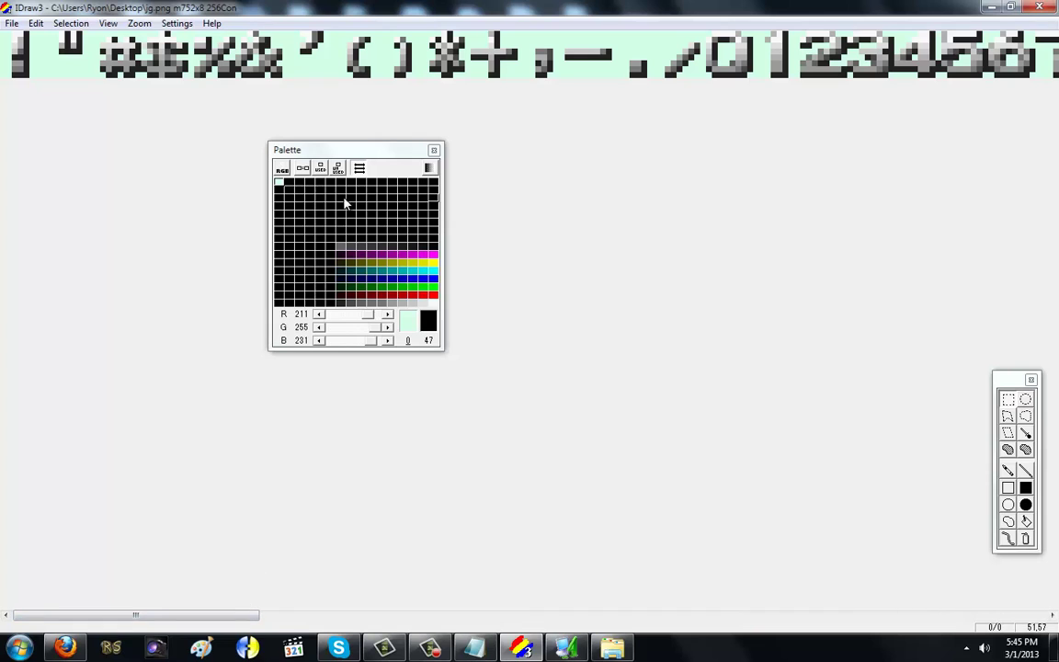
drag(359, 158, 334, 170)
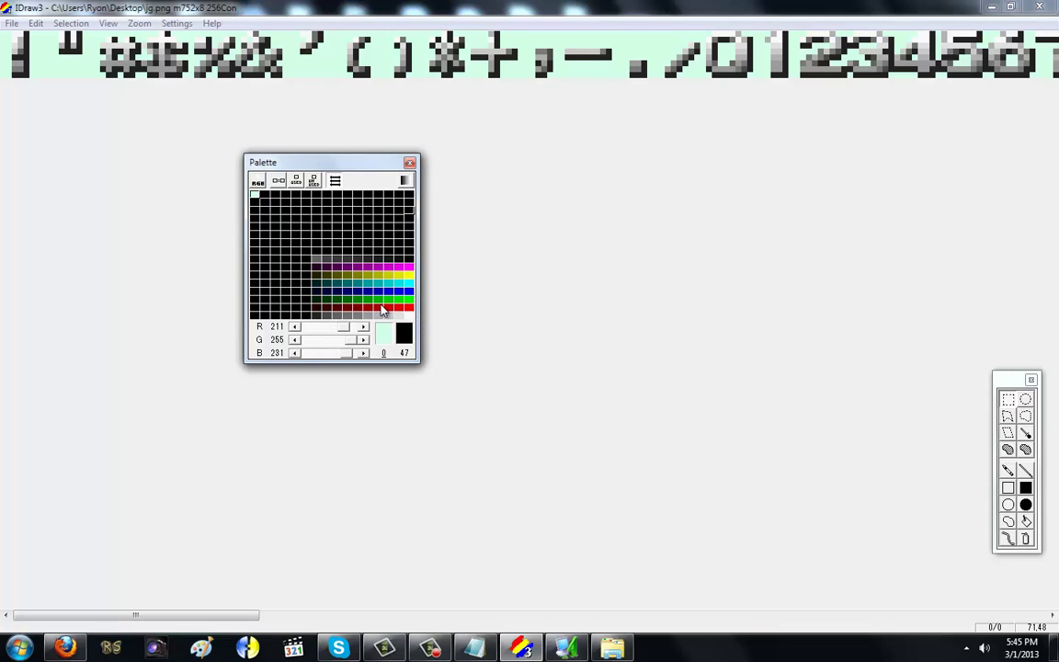
Examine the colors in the last row of the IDraw3 palette one by one, ending at index 255.
click(267, 315)
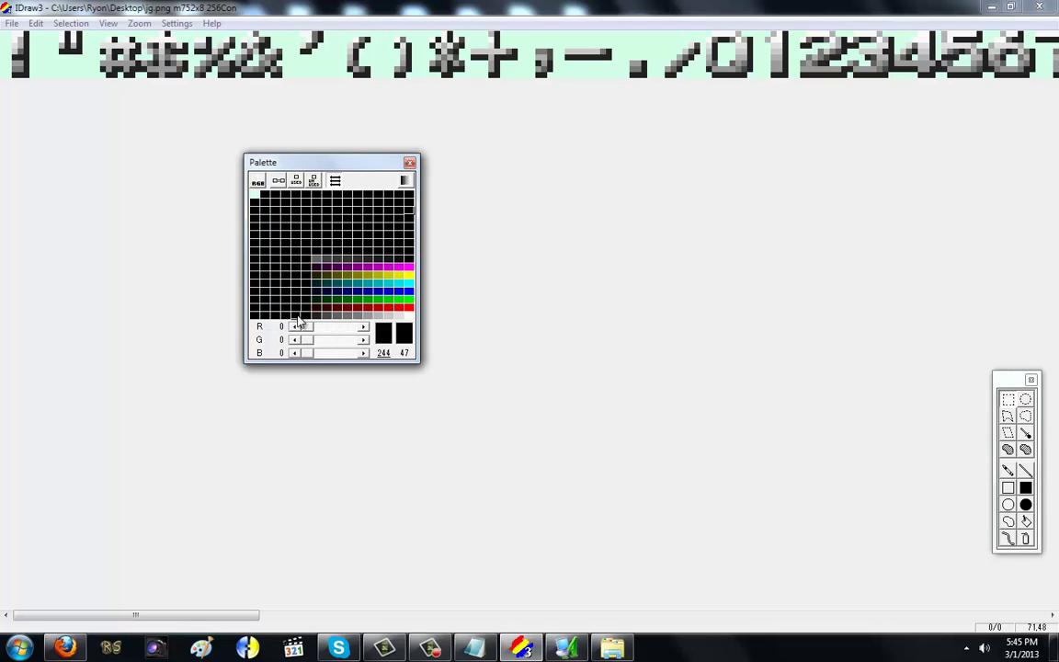
click(322, 316)
click(347, 316)
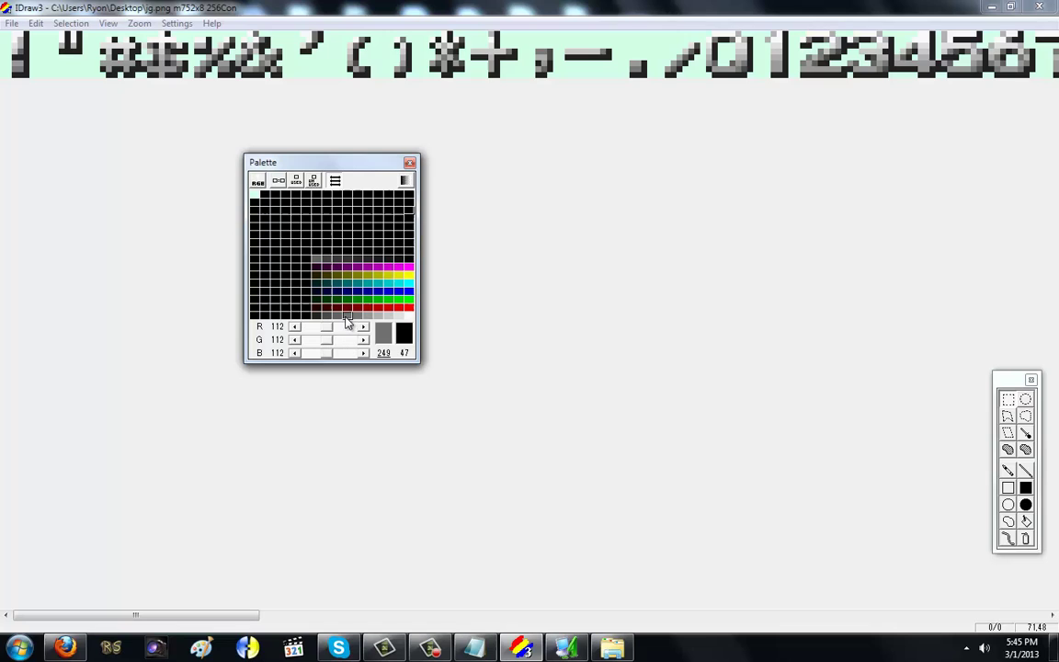
click(367, 317)
click(378, 316)
click(388, 316)
click(398, 316)
click(408, 316)
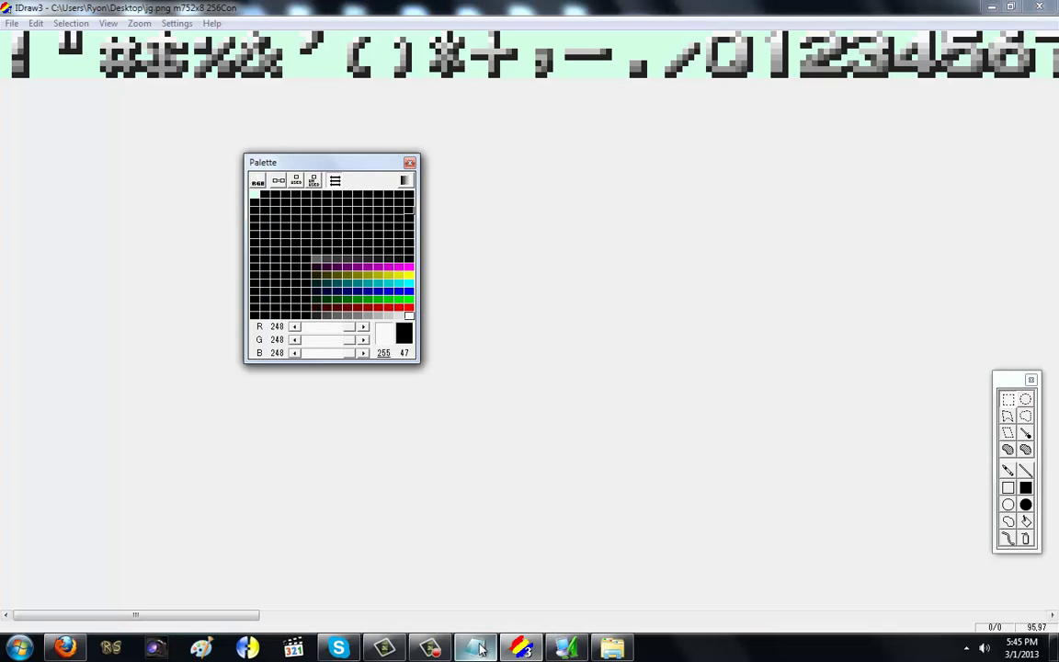
Close the Untitled Notepad notes without saving them.
mouse_move(478, 649)
click(438, 543)
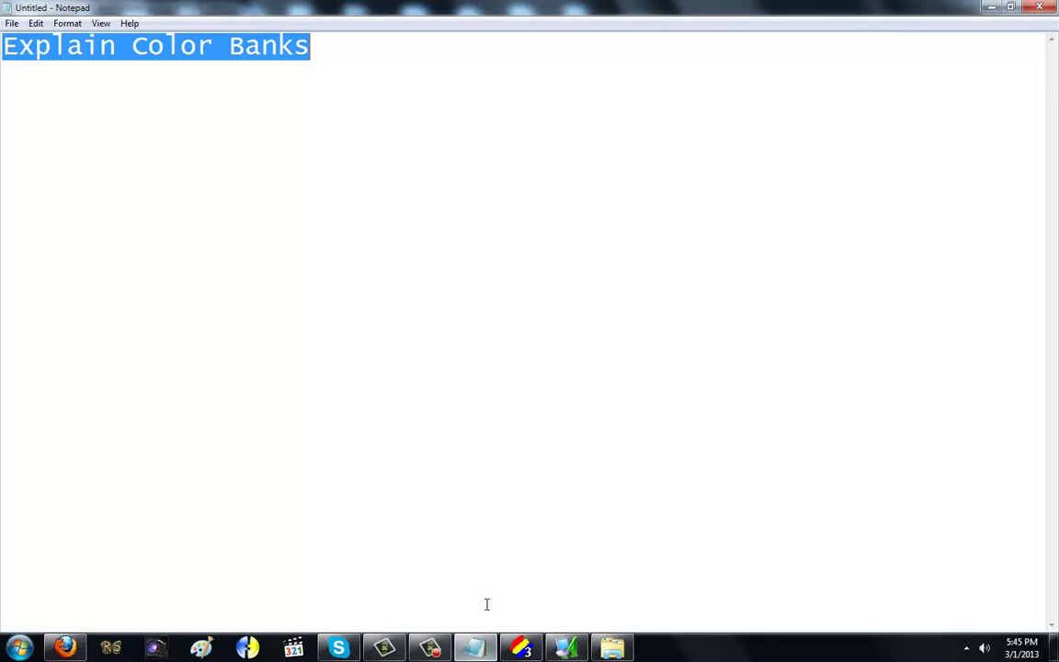
click(1039, 7)
click(558, 323)
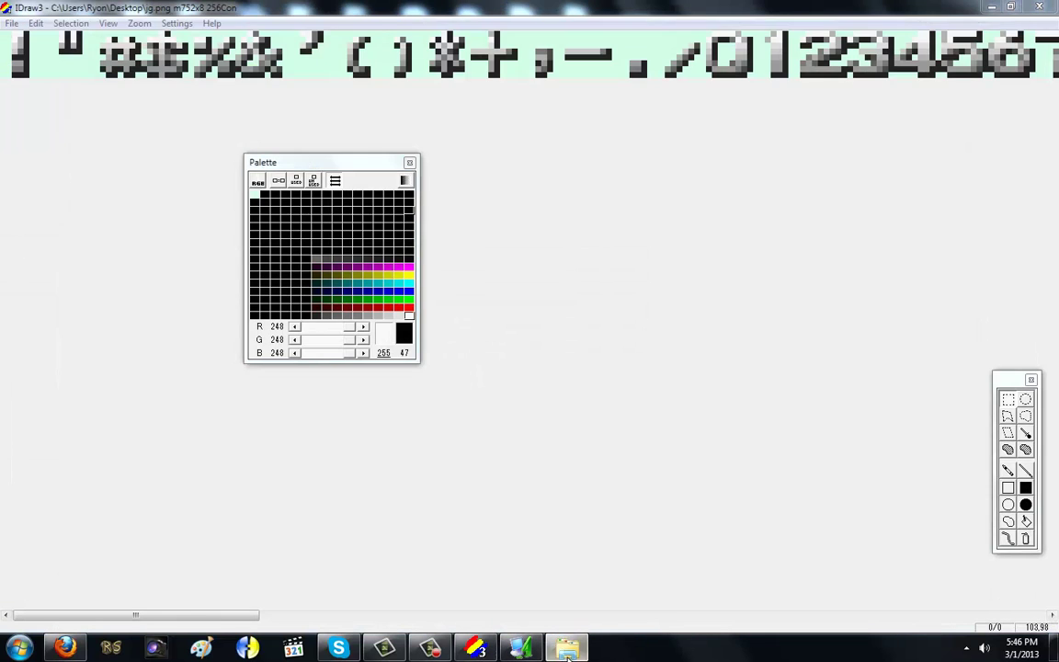
Restore the Mugen folder window to a smaller size and open system.def from its data folder.
click(567, 650)
double_click(727, 17)
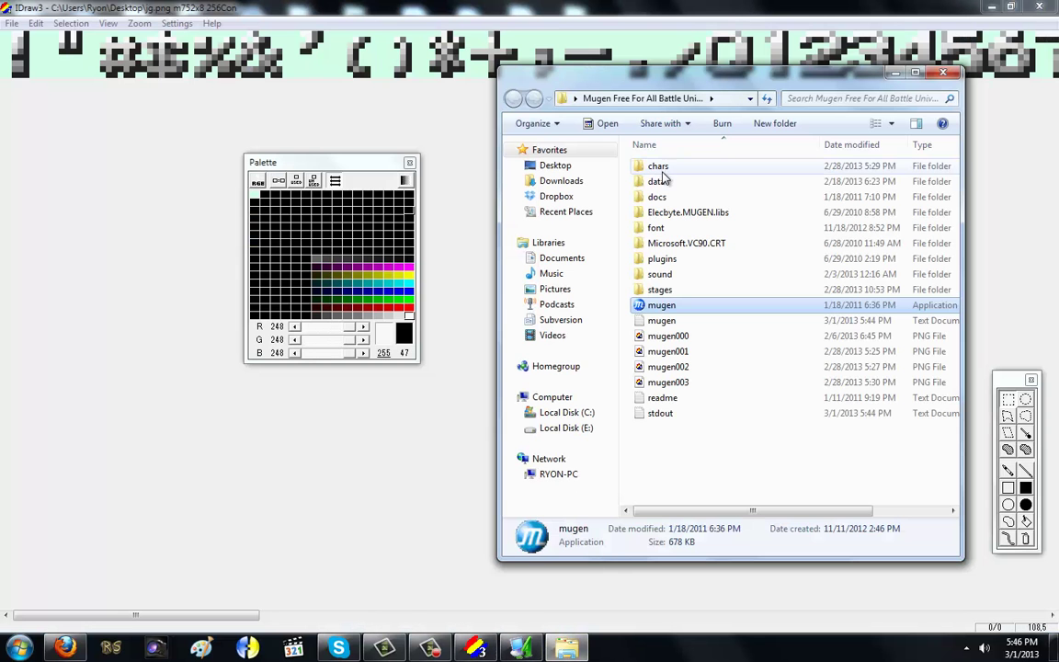
double_click(661, 181)
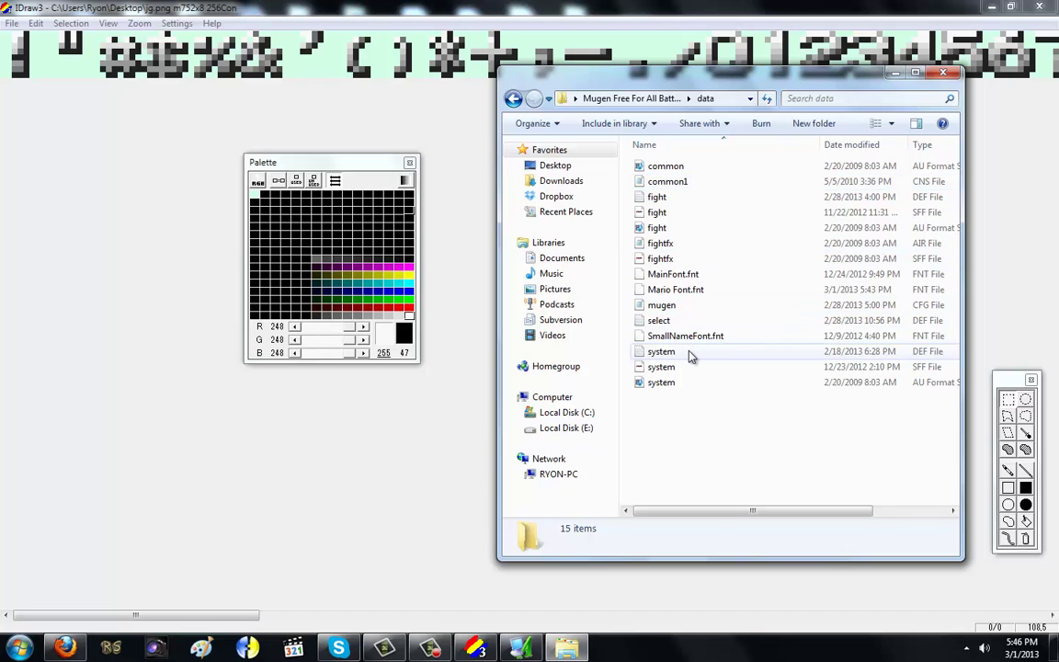
double_click(690, 352)
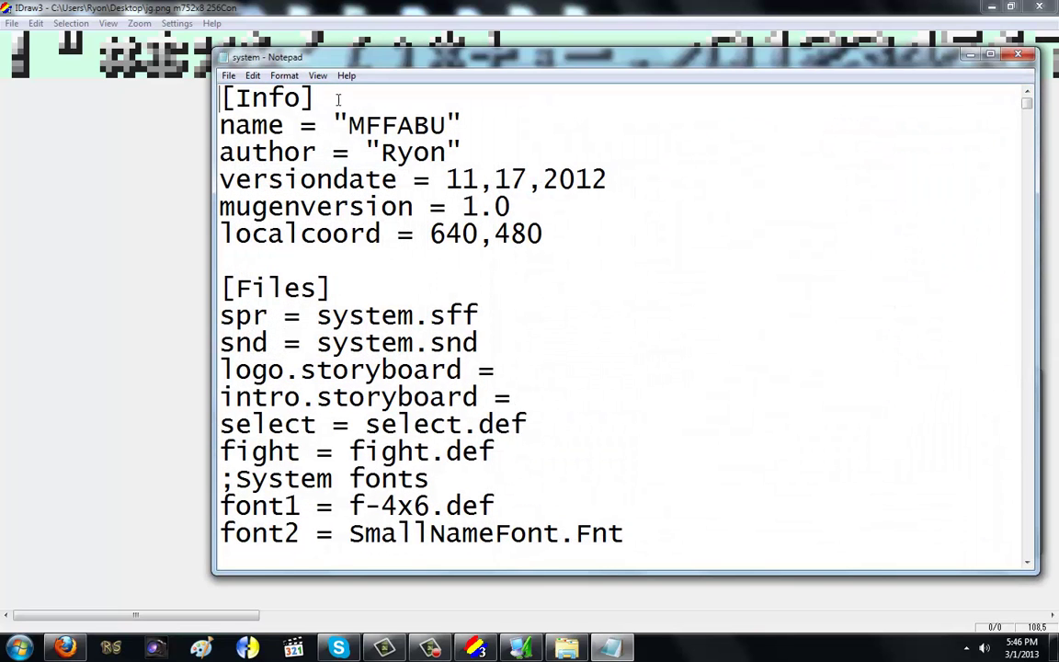
Set Notepad's font size to 12 for the system.def text.
click(284, 75)
click(287, 100)
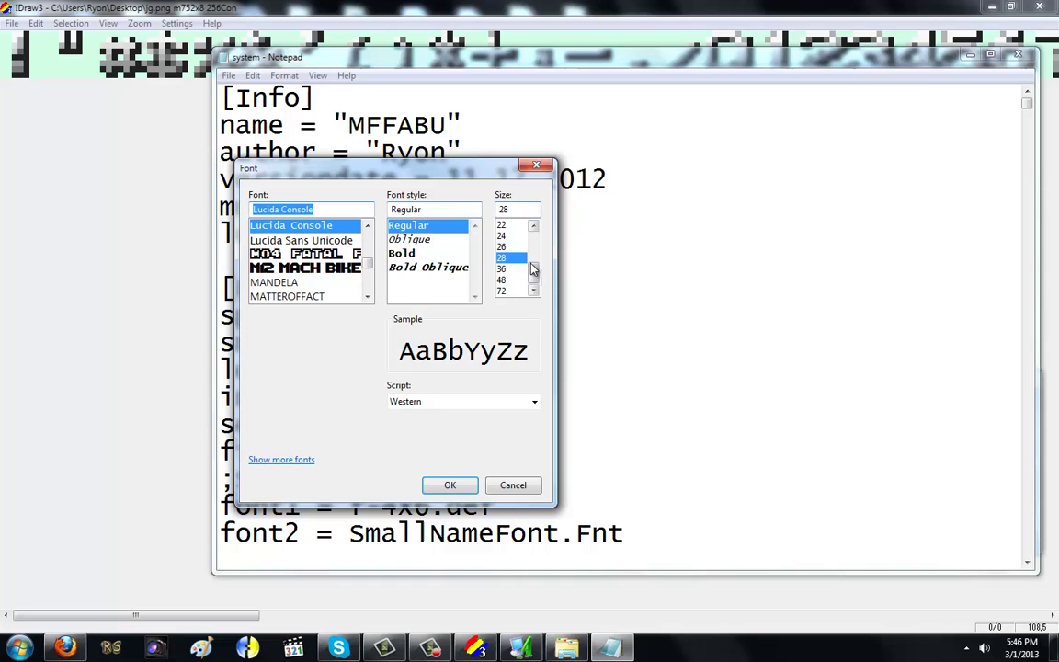
drag(534, 267, 535, 245)
click(501, 247)
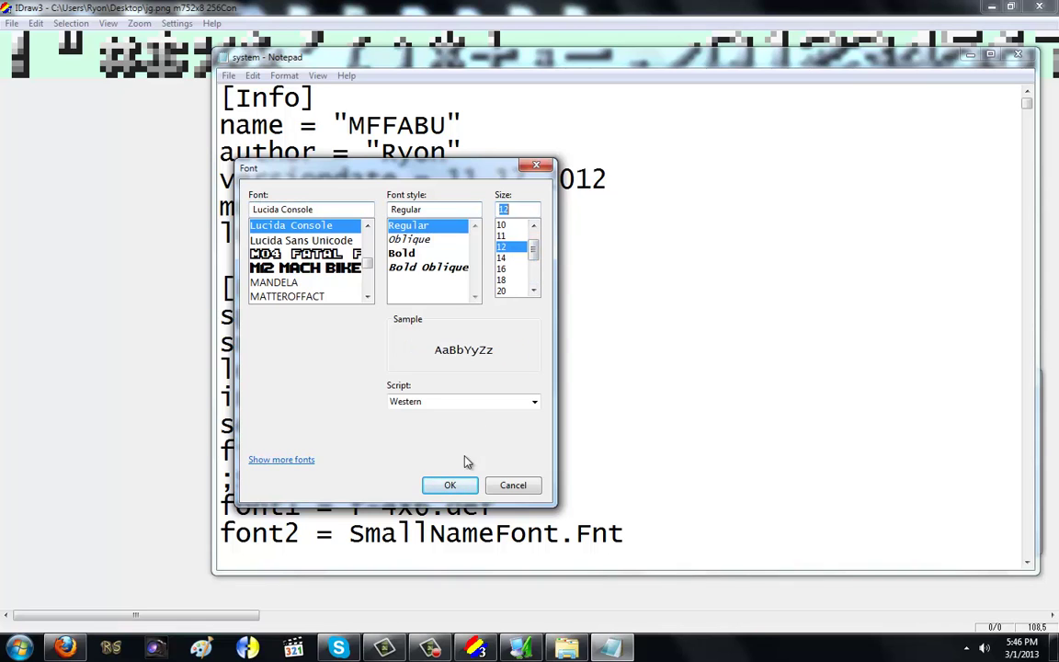
click(460, 482)
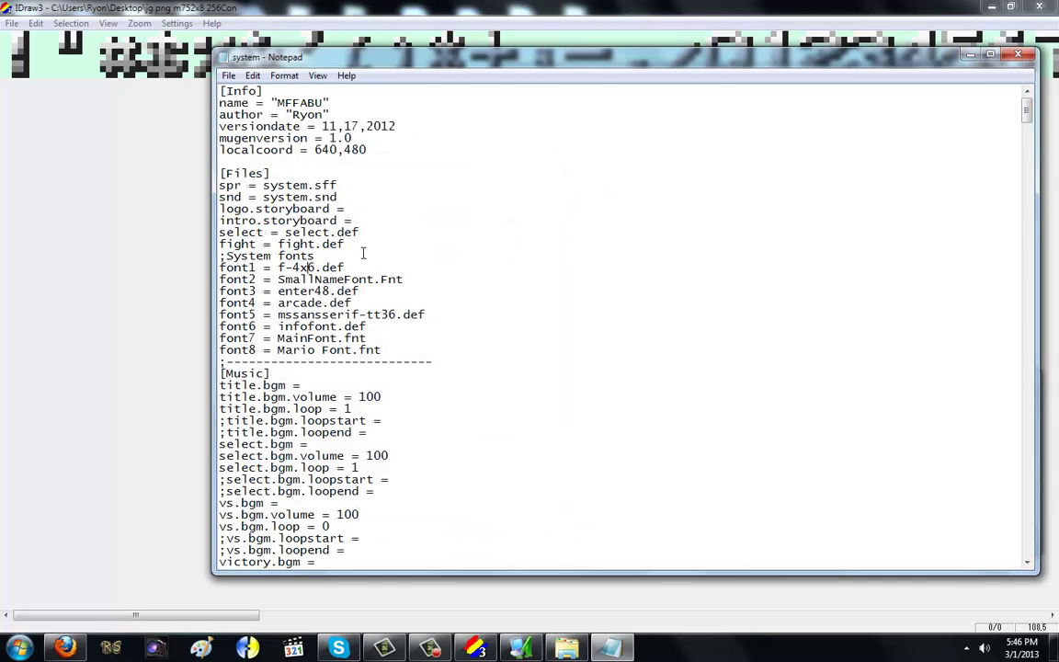
Add the line "font9 = jg.fnt" below font8 in the system fonts list of system.def.
click(391, 350)
key(Return)
text(font9 = jg.)
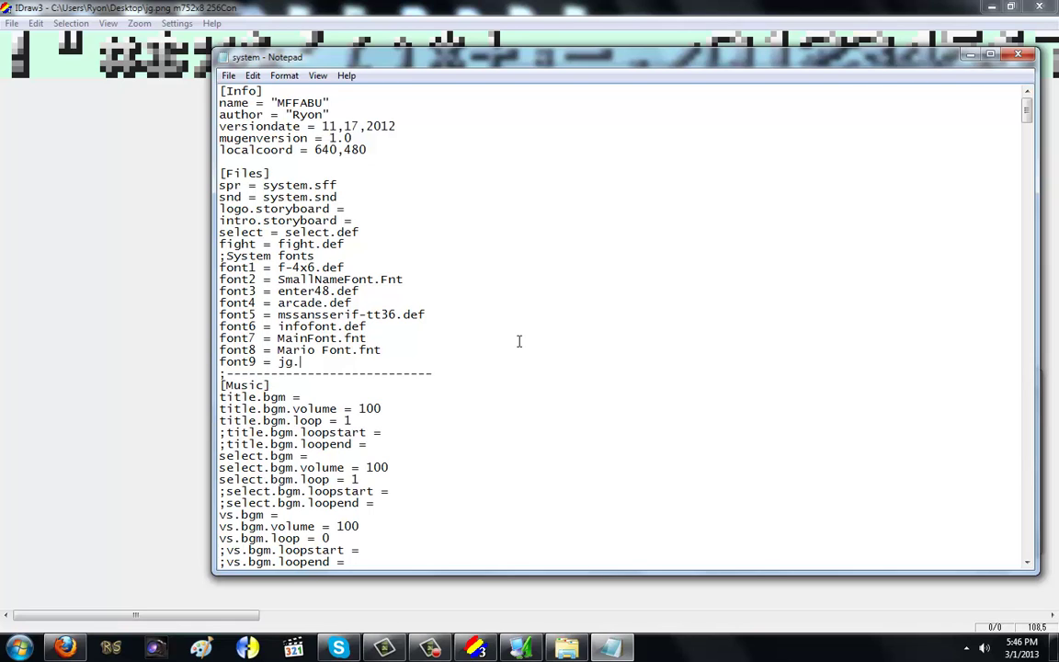
text(fnt)
Under [Title Info], set menu.item.font to 9,0,1 with 7,0,1 commented out after it, set menu.item.active.font to 9,1,1,0,256,128, and save.
scroll(518, 341, down, 10)
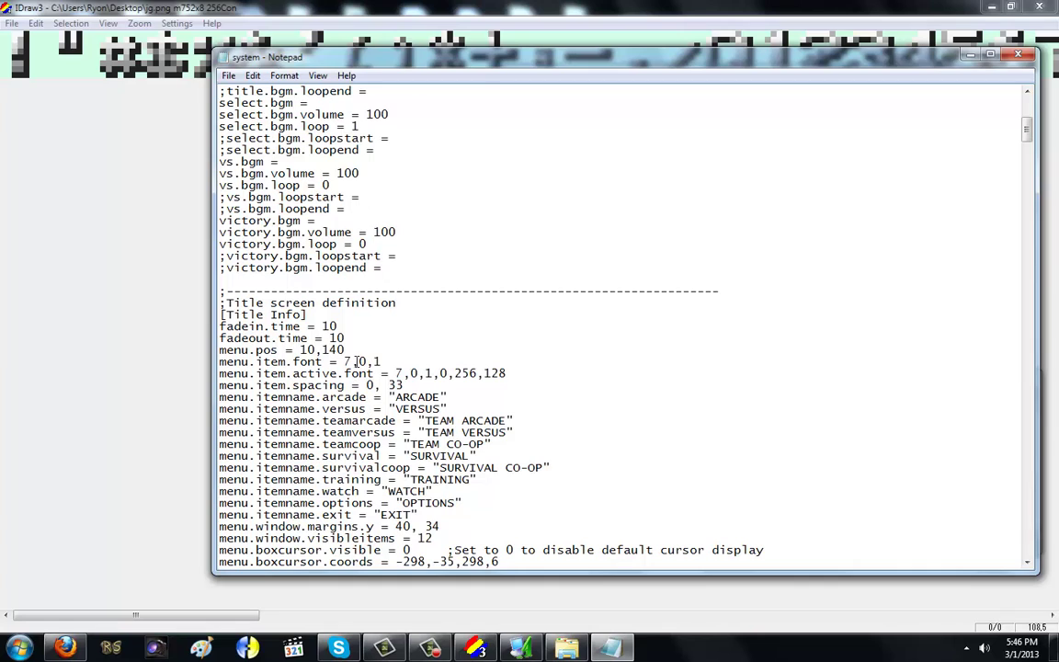
key(Left)
key(Left)
text(9)
text(;)
text(,0)
text(,1)
key(BackSpace)
text(9)
click(230, 76)
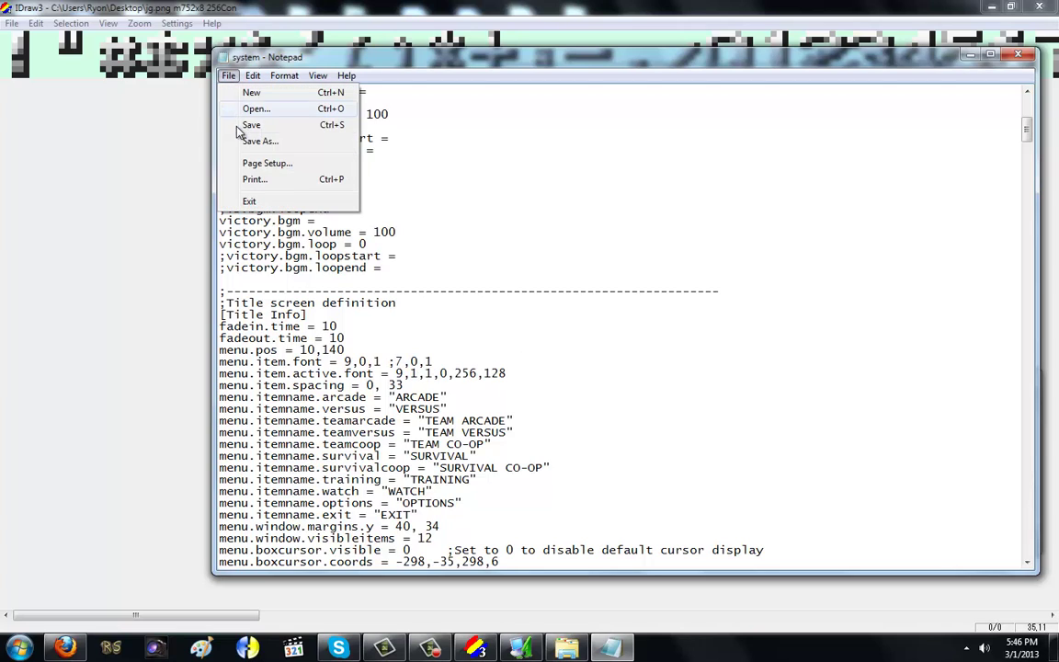
click(221, 124)
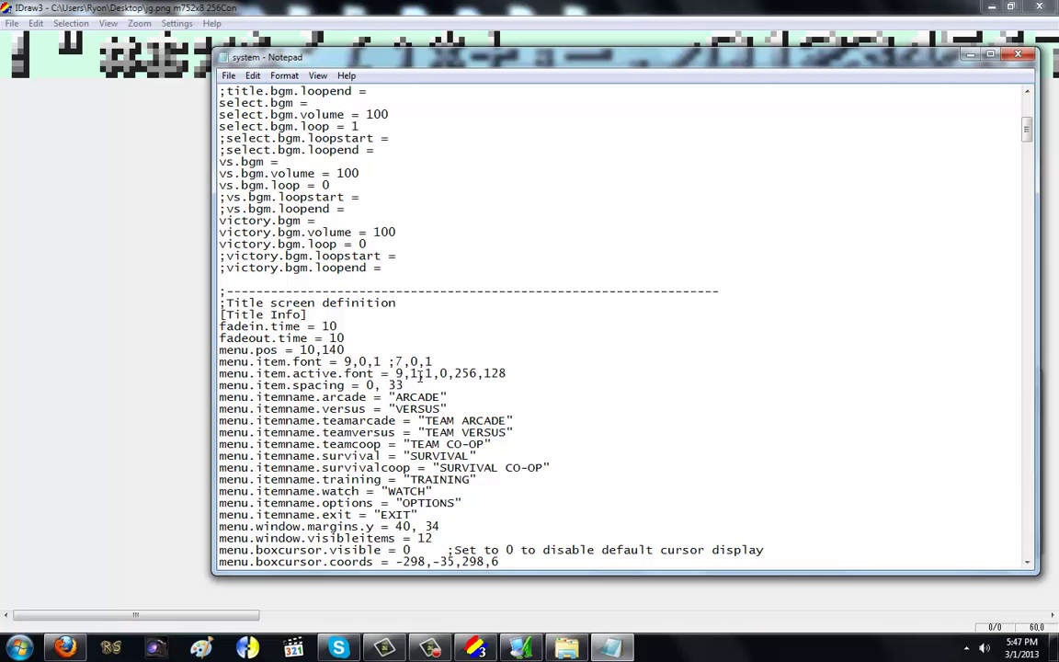
Launch M.U.G.E.N from the game's main folder, inspect the title menu font in an enlarged window, and quit.
click(419, 373)
drag(457, 66, 465, 379)
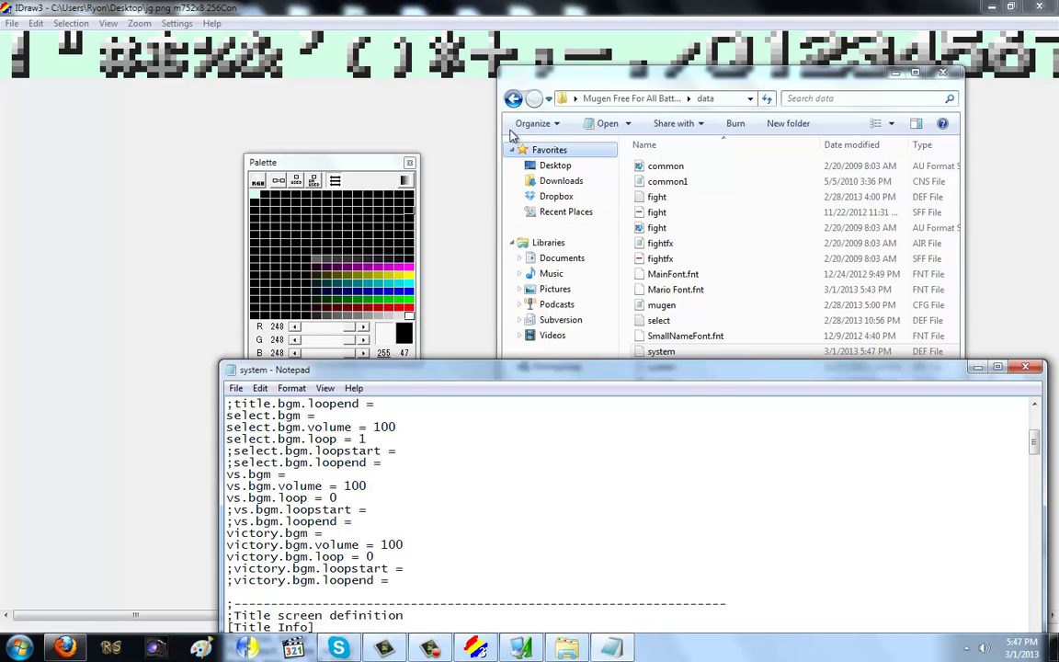
click(604, 178)
key(BackSpace)
click(622, 306)
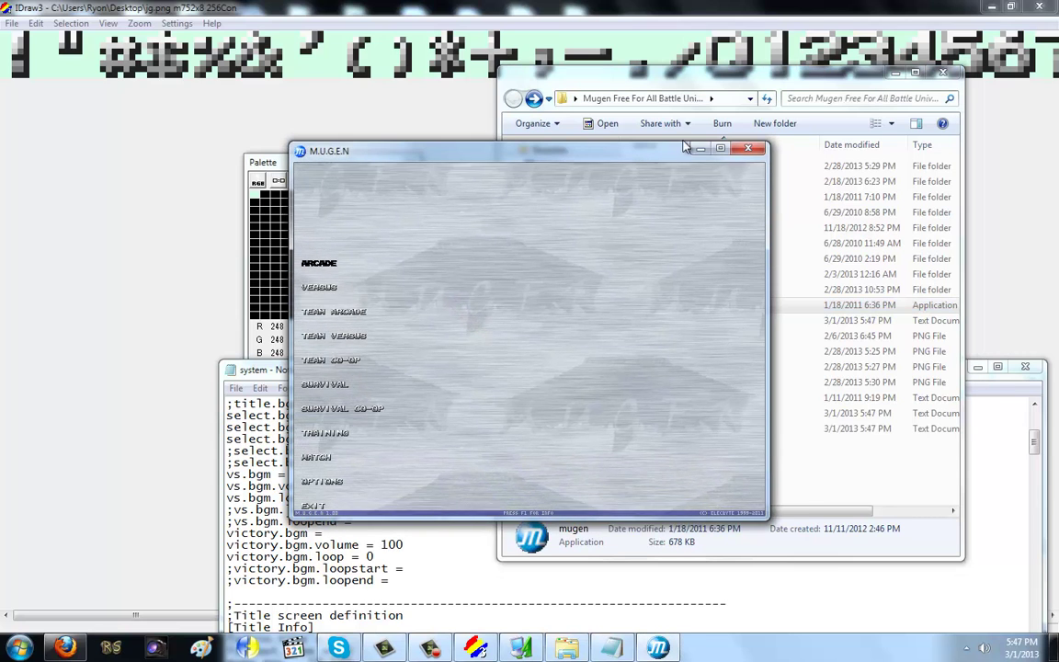
click(720, 148)
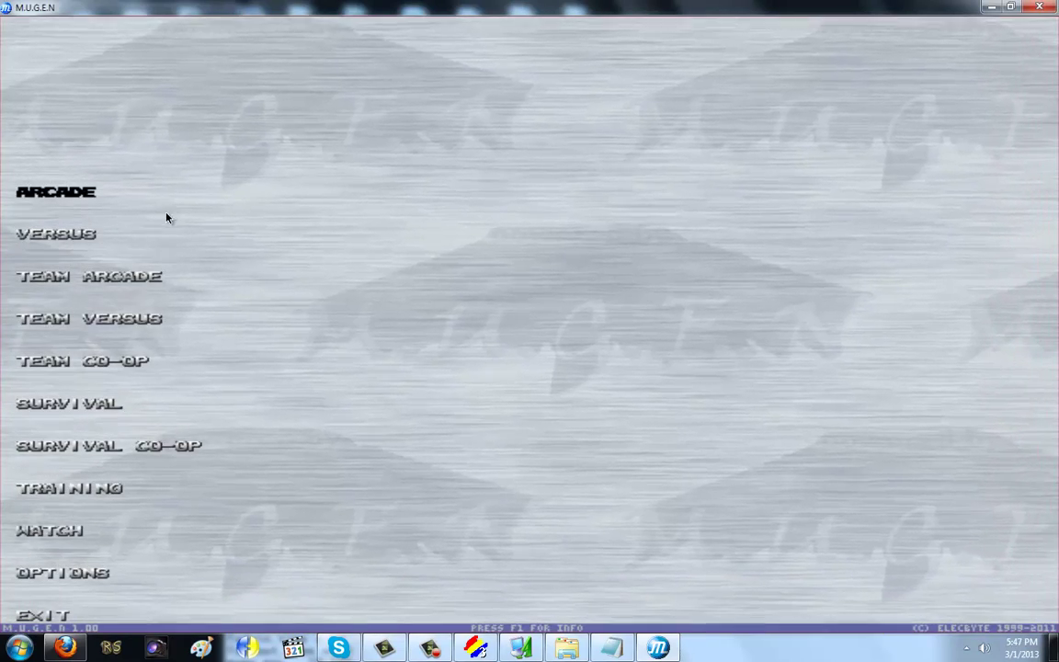
click(1011, 8)
key(Escape)
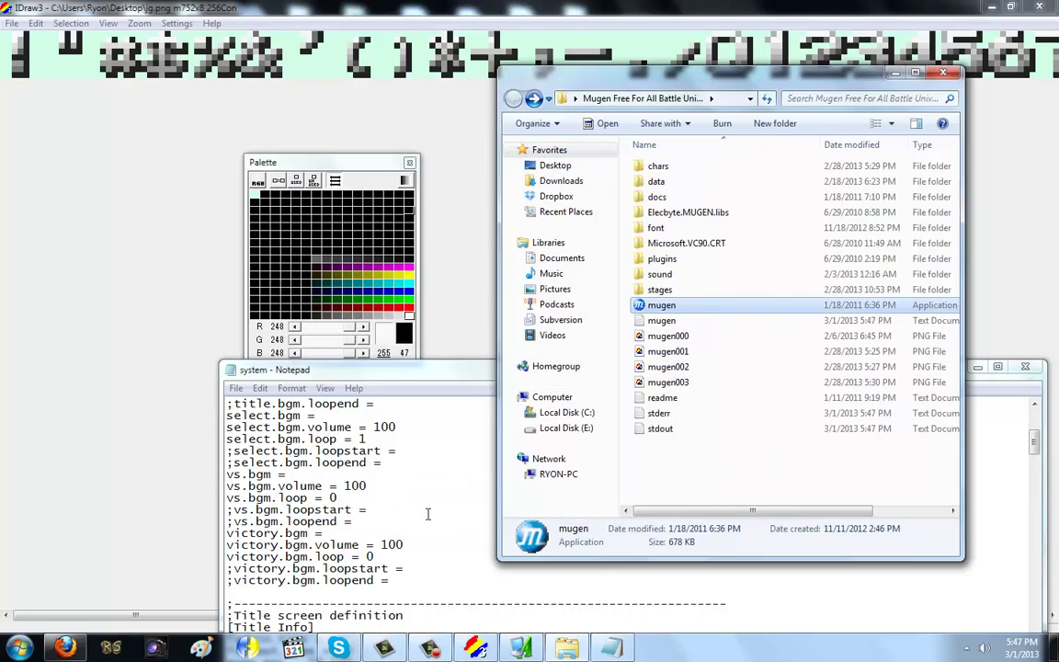
Comment out the trailing color values after 9,1,1 in menu.item.active.font and save system.def.
drag(391, 370, 432, 177)
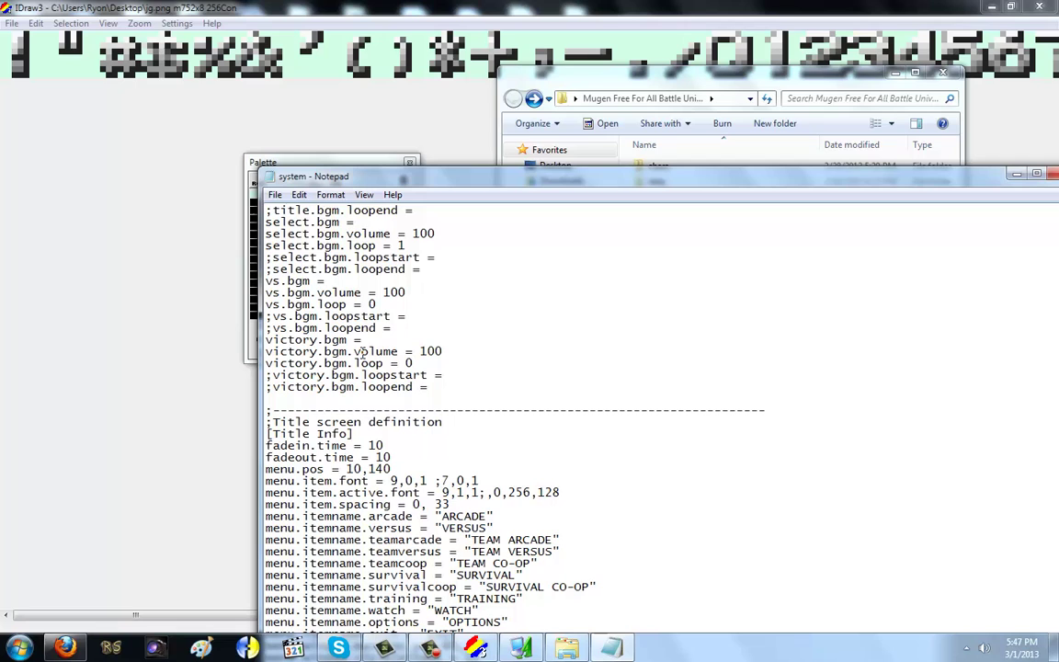
click(274, 194)
click(298, 244)
Run M.U.G.E.N again, move the menu selection down to Team Arcade to inspect its color enlarged, and quit.
click(575, 66)
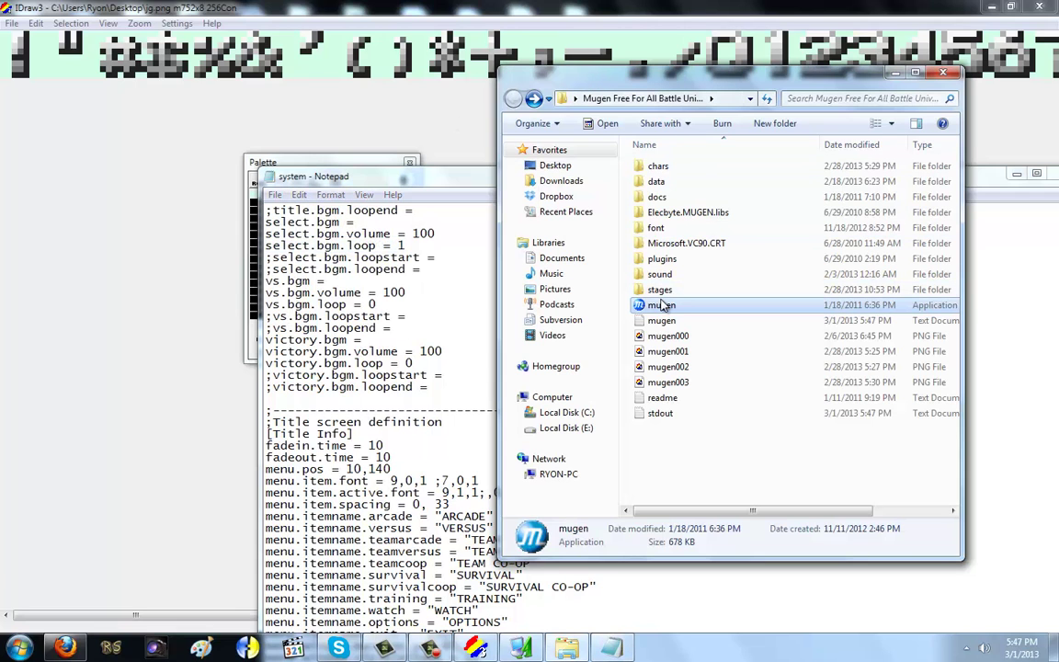
double_click(602, 303)
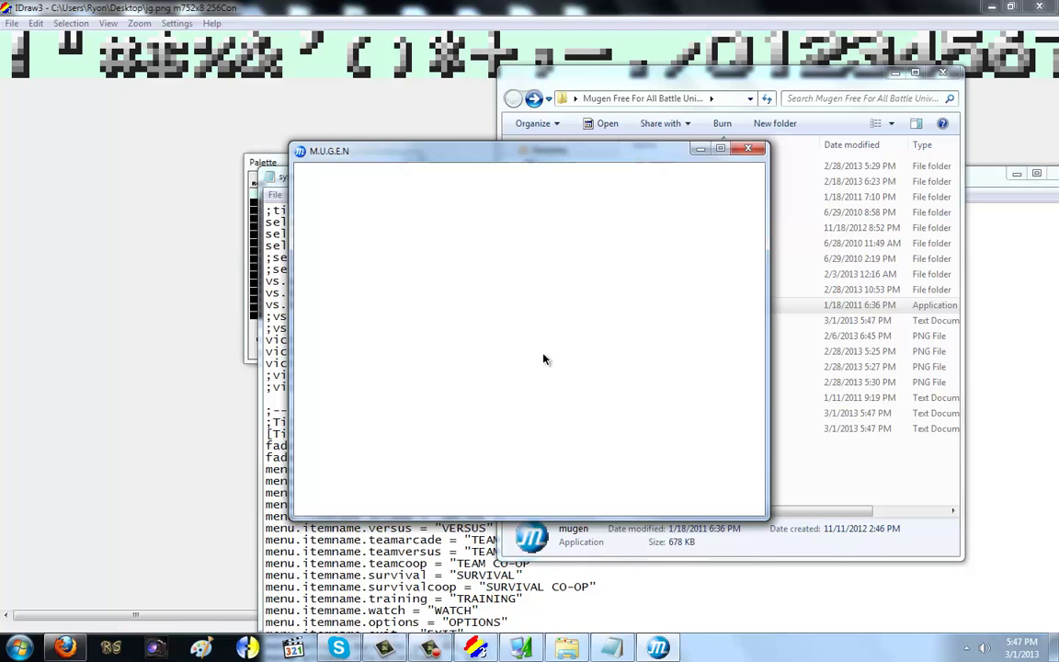
key(Down)
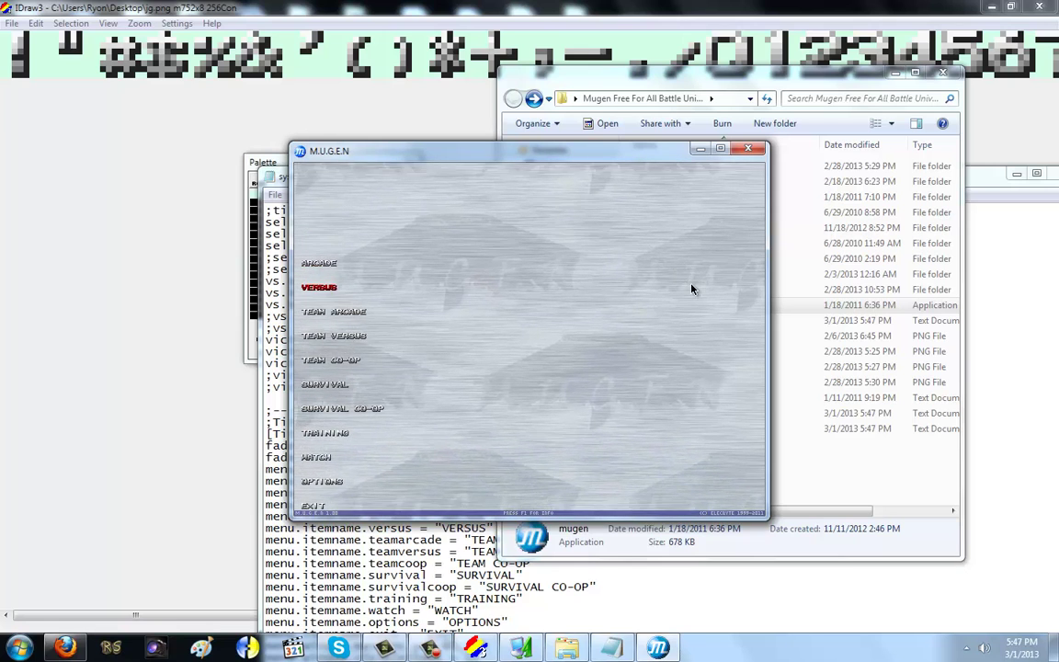
key(Down)
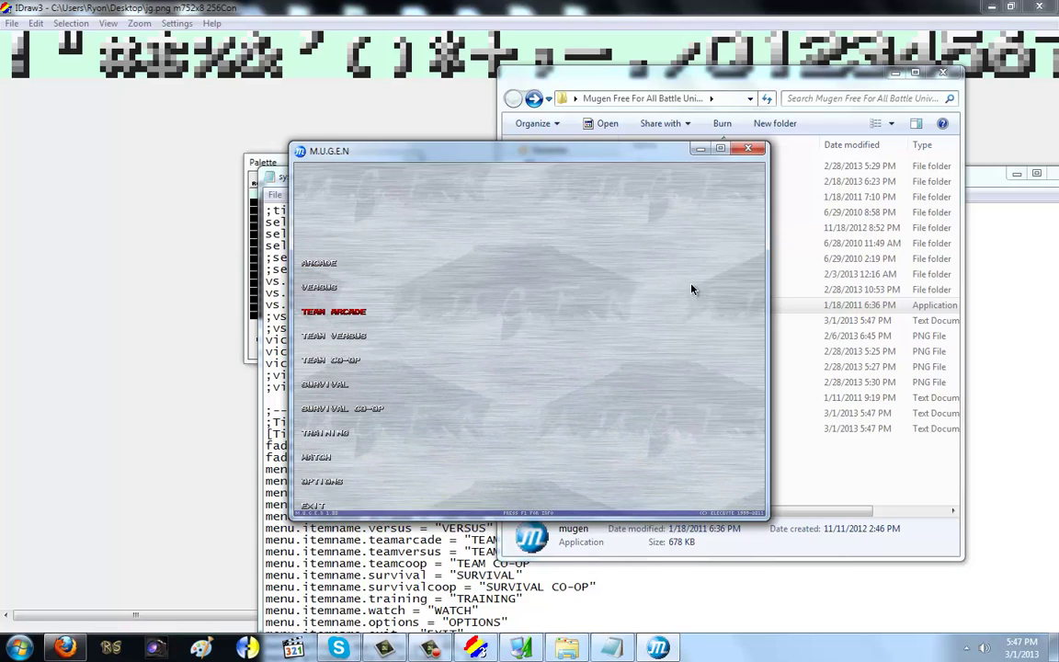
click(721, 149)
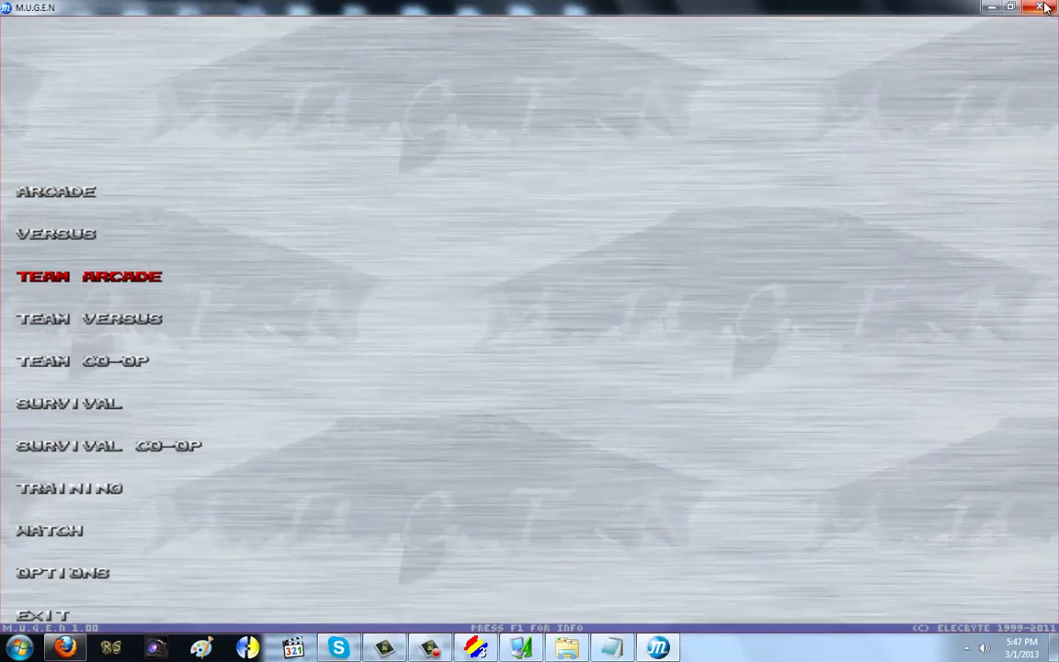
key(Escape)
Change the color bank to 2 in menu.item.font and to 3 in menu.item.active.font, and save system.def.
click(421, 22)
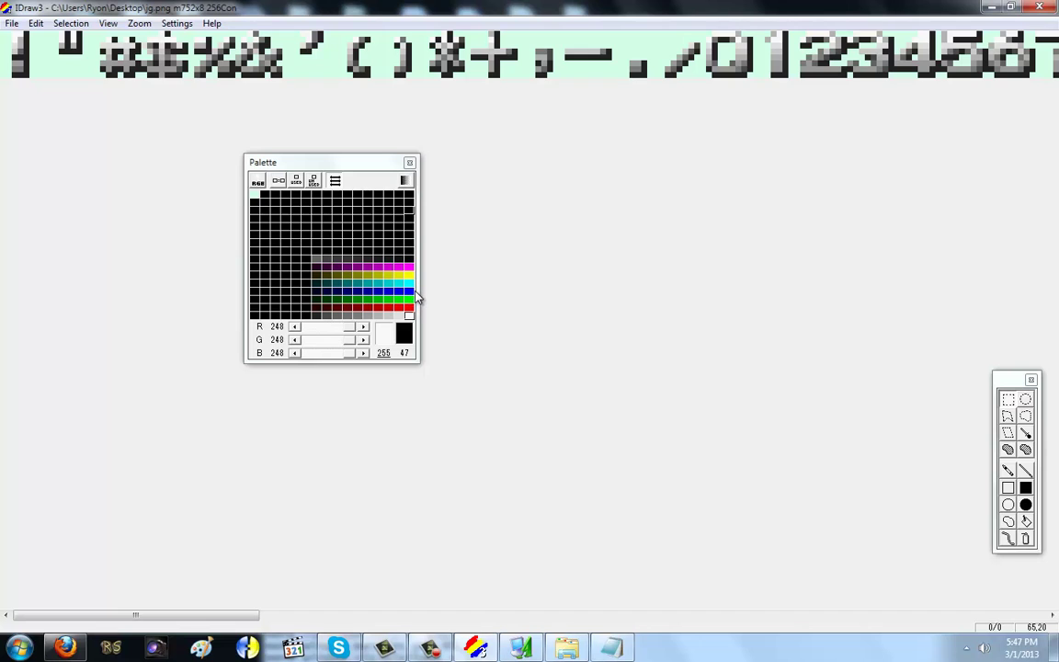
key(alt+Tab)
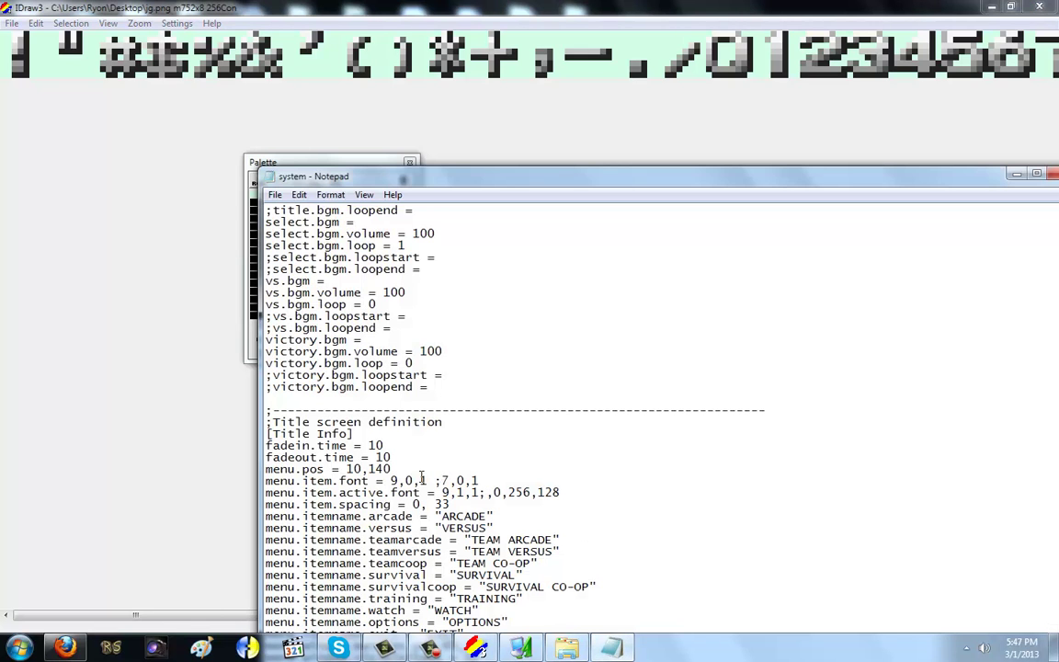
key(BackSpace)
text(3)
key(BackSpace)
text(2)
key(BackSpace)
text(4)
click(275, 194)
click(293, 242)
Launch M.U.G.E.N to inspect the menu colors, and move IDraw3's Palette window aside to compare them with its color rows.
click(566, 649)
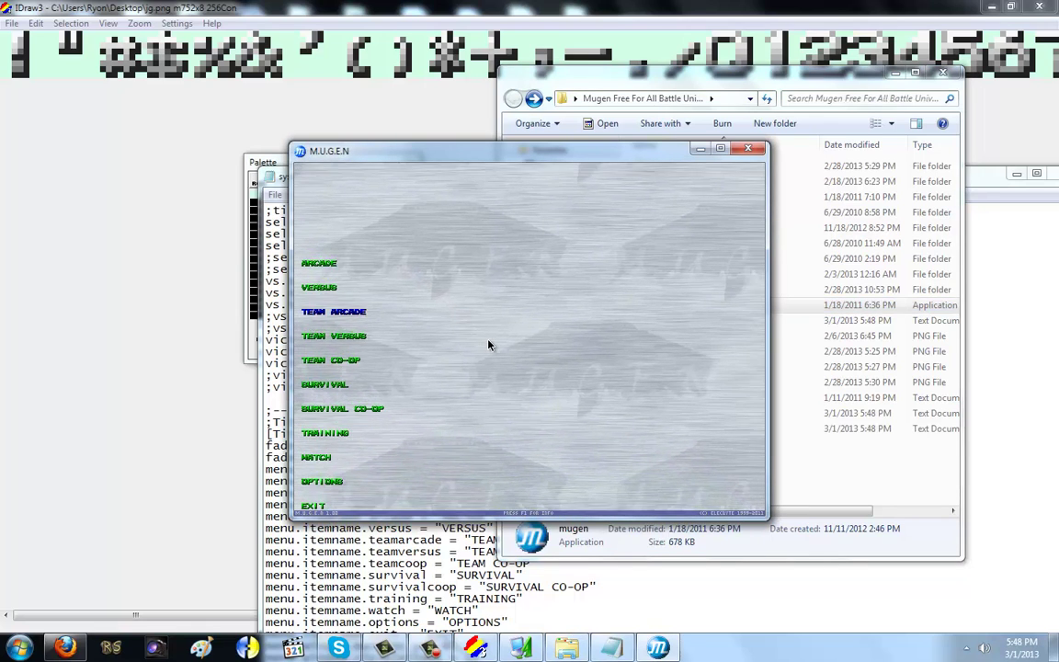
click(268, 164)
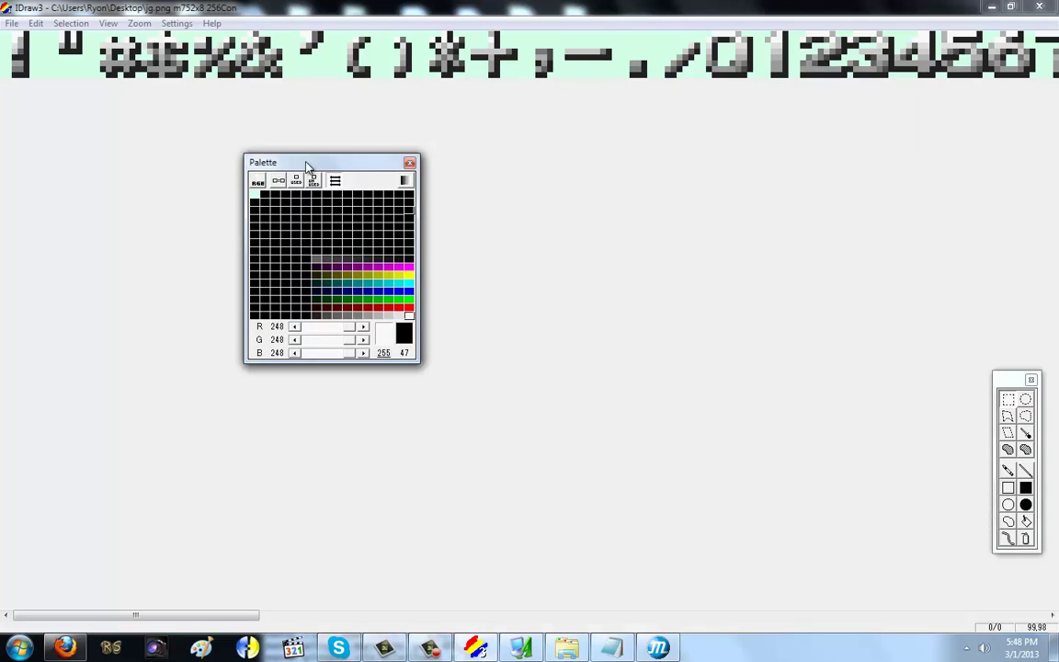
drag(308, 168, 165, 171)
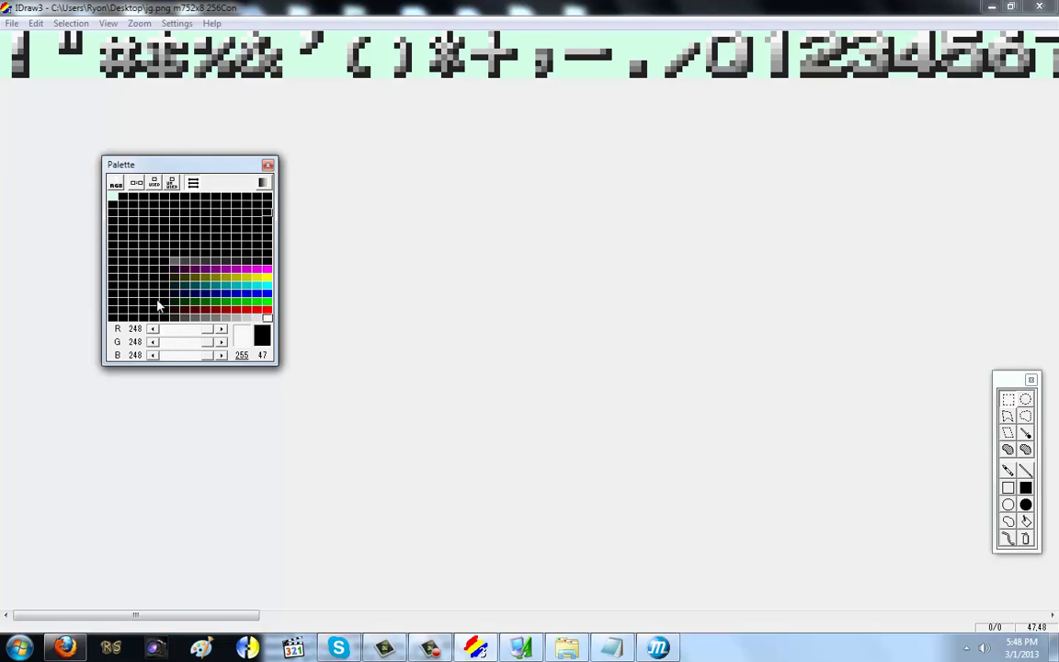
click(658, 648)
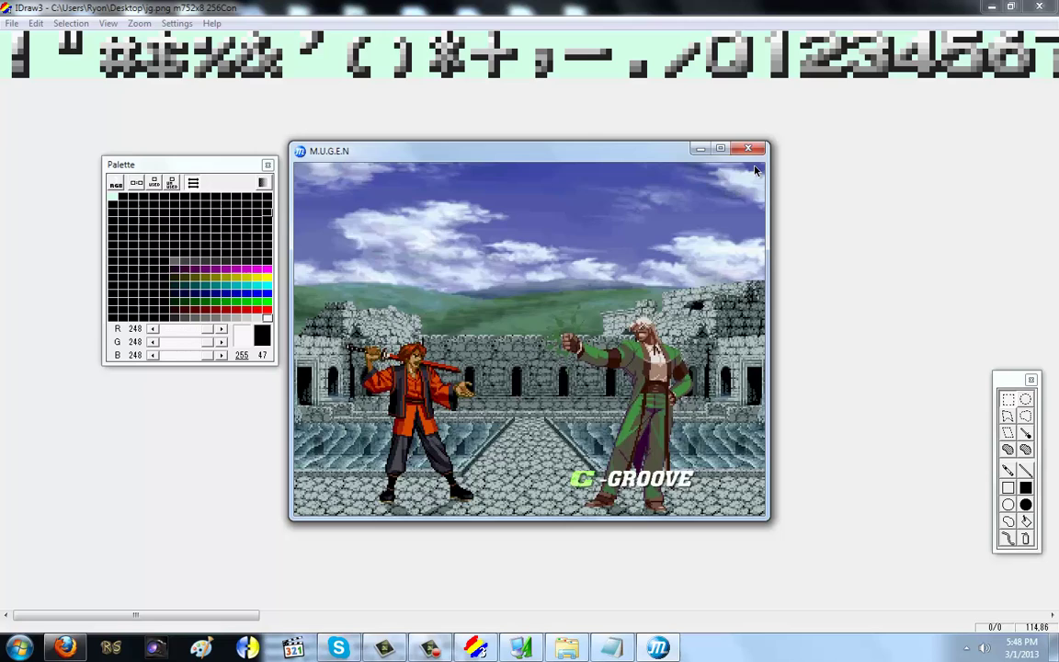
Close M.U.G.E.N and IDraw3, dismissing the Skype notification.
click(746, 149)
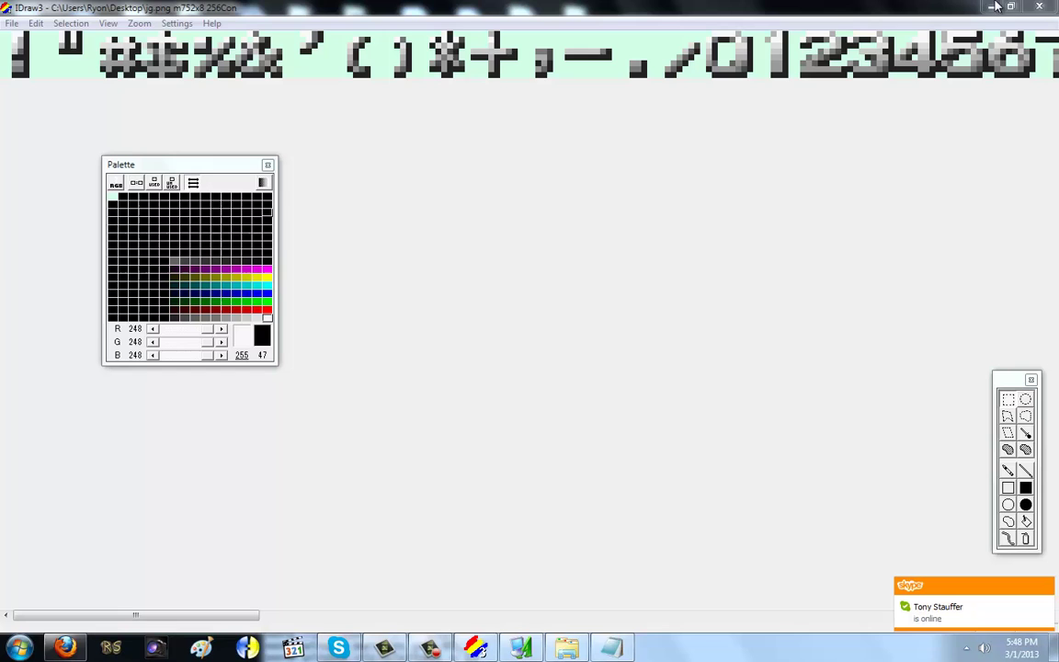
click(1047, 588)
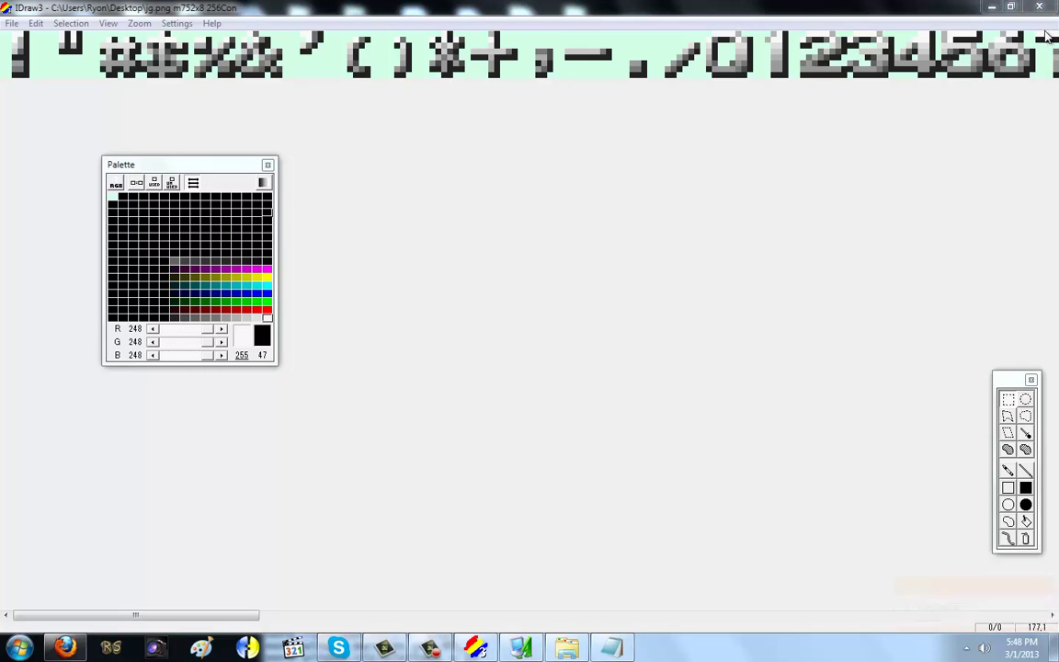
key(alt+F4)
Restore menu.item.font to 7,0,1 and menu.item.active.font to 7,0,1,0,256,128 in system.def.
click(448, 429)
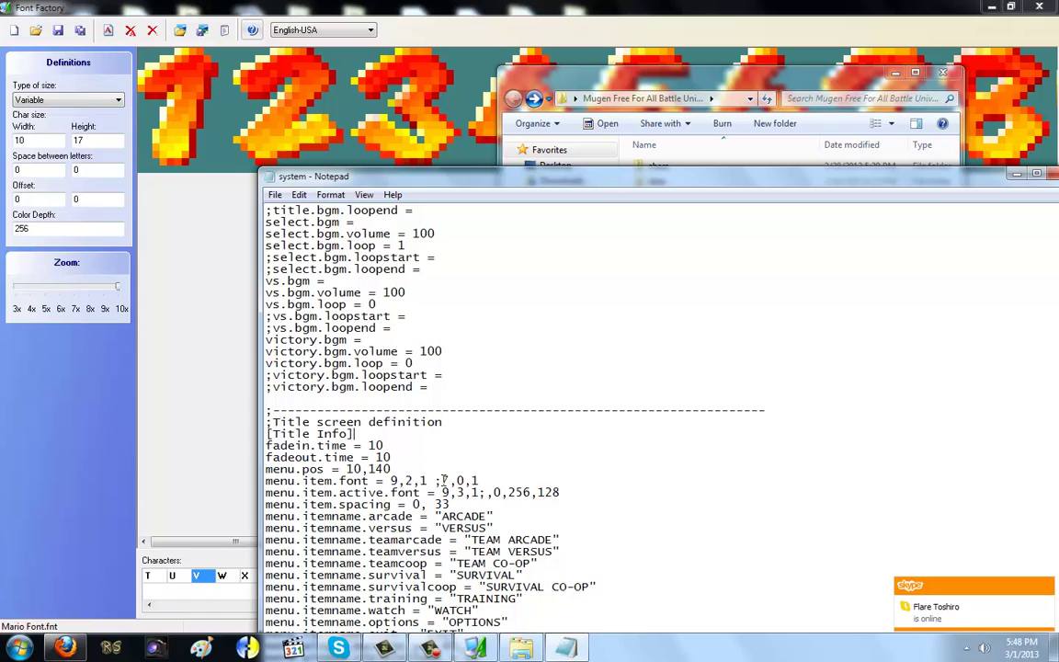
drag(443, 480, 390, 480)
key(Delete)
click(486, 492)
key(BackSpace)
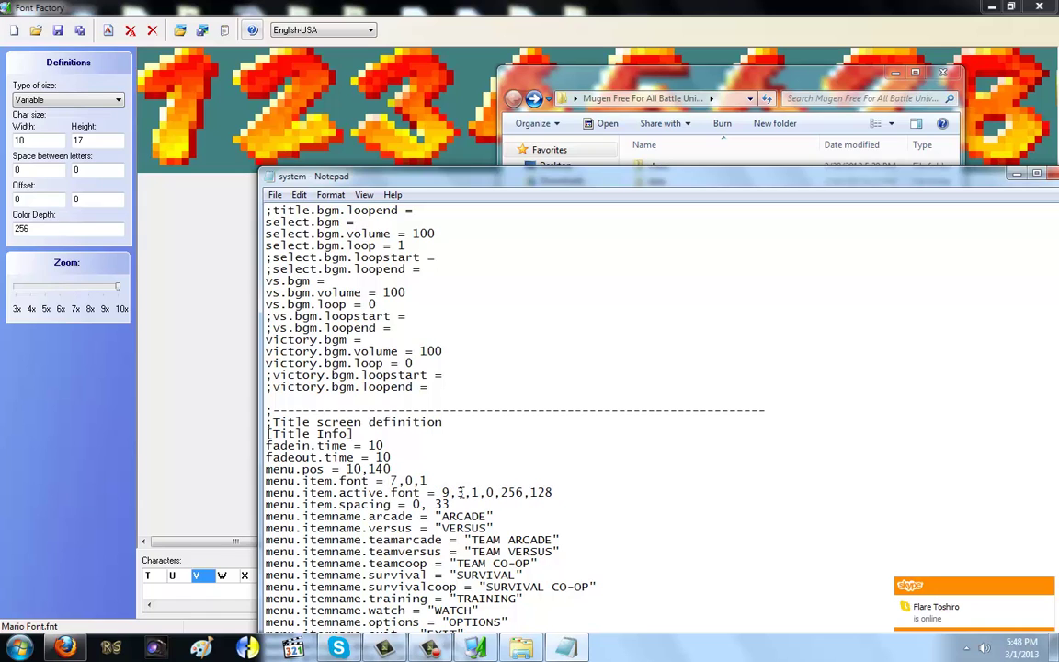
key(Left)
key(BackSpace)
text(7)
key(Right)
key(Delete)
text(0)
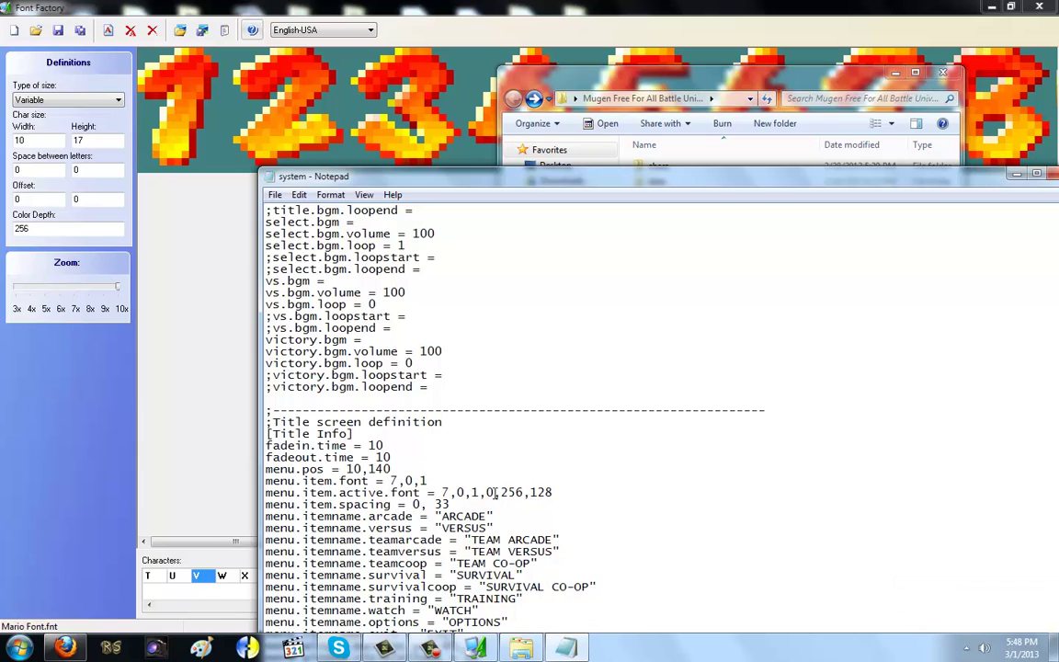
Remove ",0,256,128" from menu.item.active.font, save system.def, and check the title menu in M.U.G.E.N before quitting it.
drag(480, 492, 589, 494)
key(Delete)
click(275, 195)
click(293, 241)
click(591, 138)
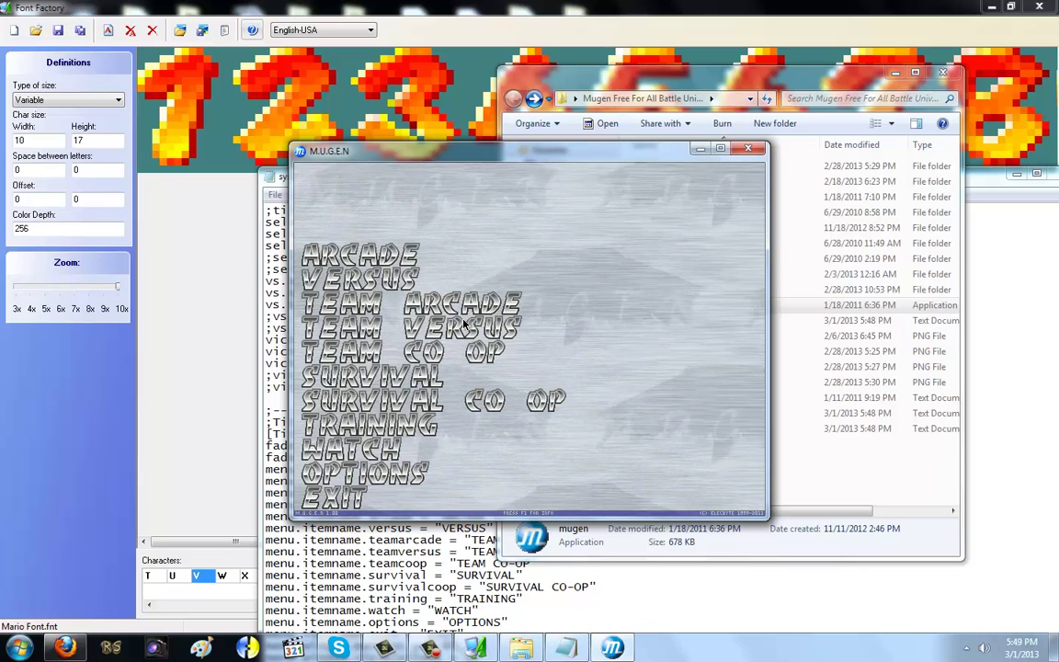
key(Escape)
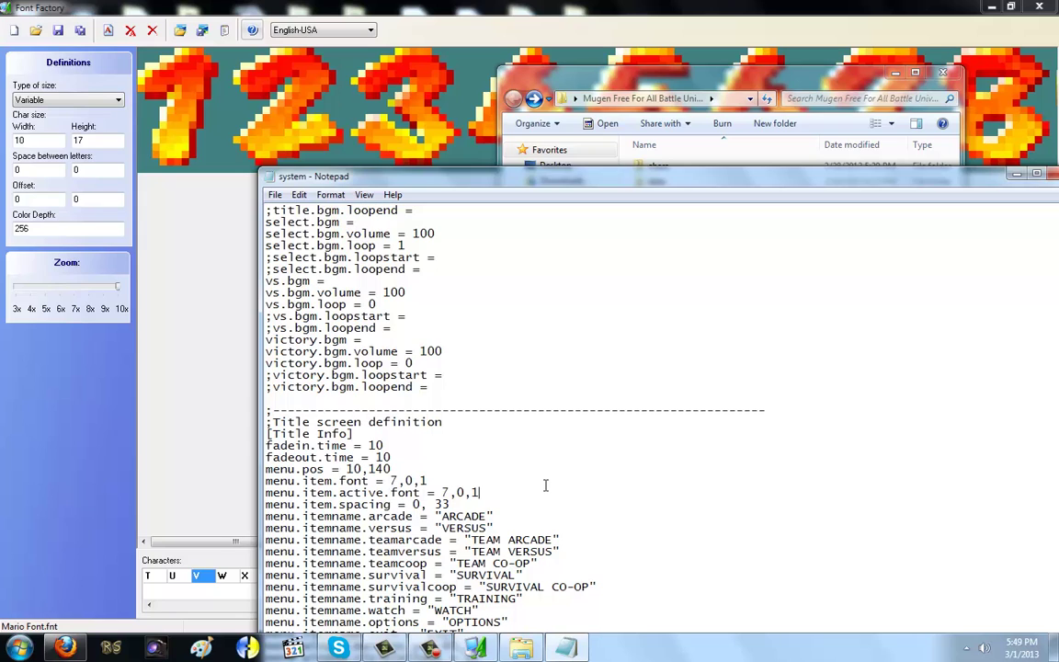
Add ",0,256,128" back to the end of menu.item.active.font and highlight those color values.
text(,0,256,128)
drag(479, 492, 588, 493)
click(480, 493)
Open a new Notepad window and write "0,0,0" with "Red, Green, Blue" two lines below it.
click(18, 649)
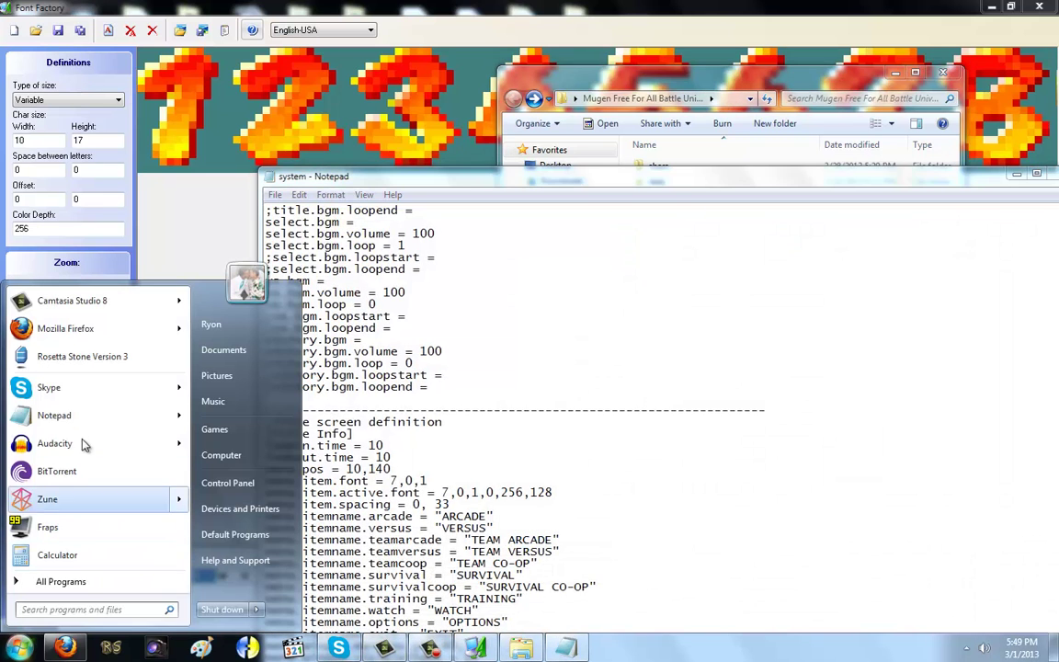
click(54, 415)
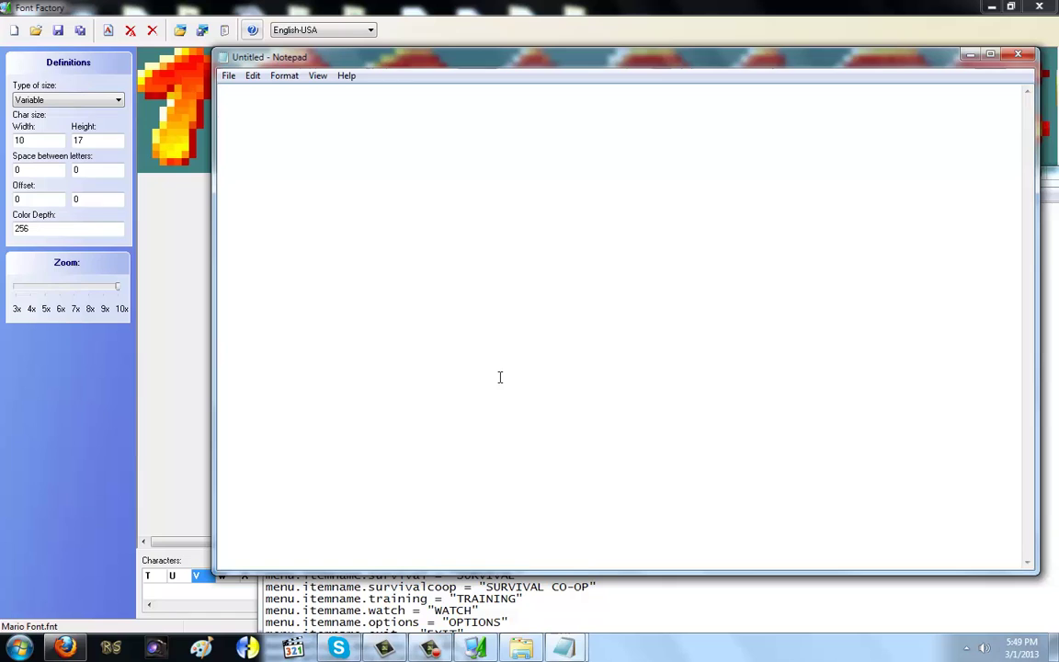
text(0,0,0)
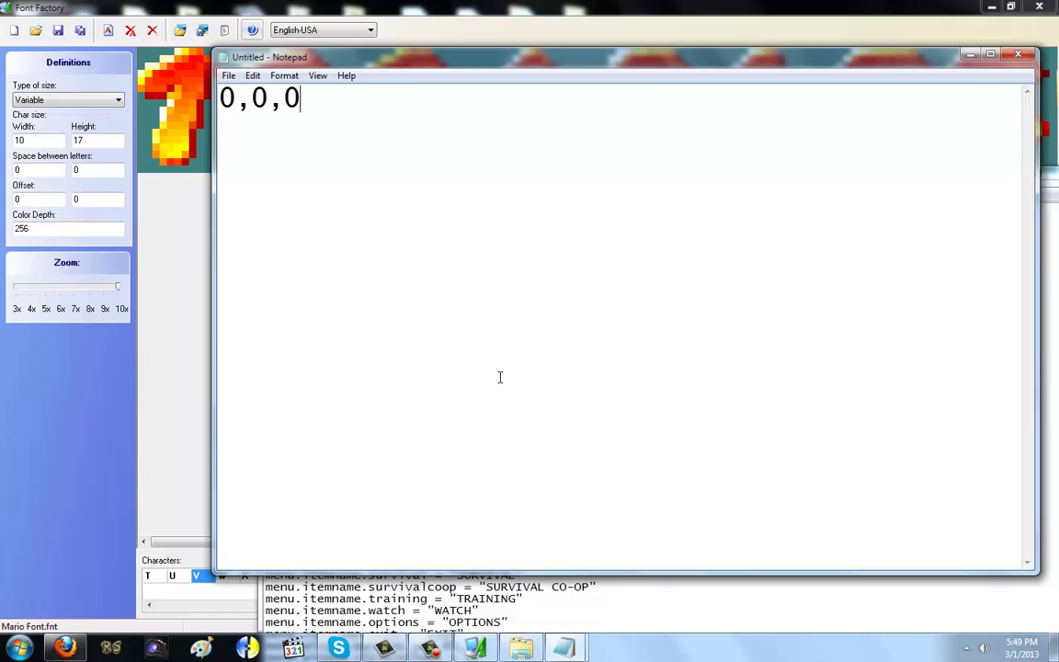
key(Return)
key(Return)
text(Red, )
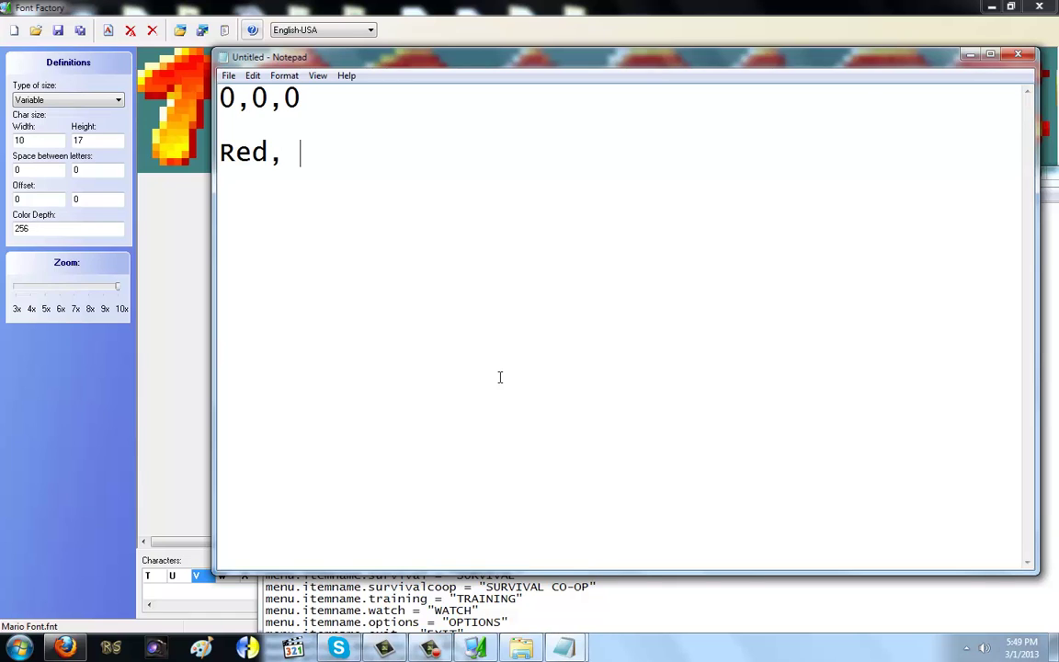
text(Green, Blue)
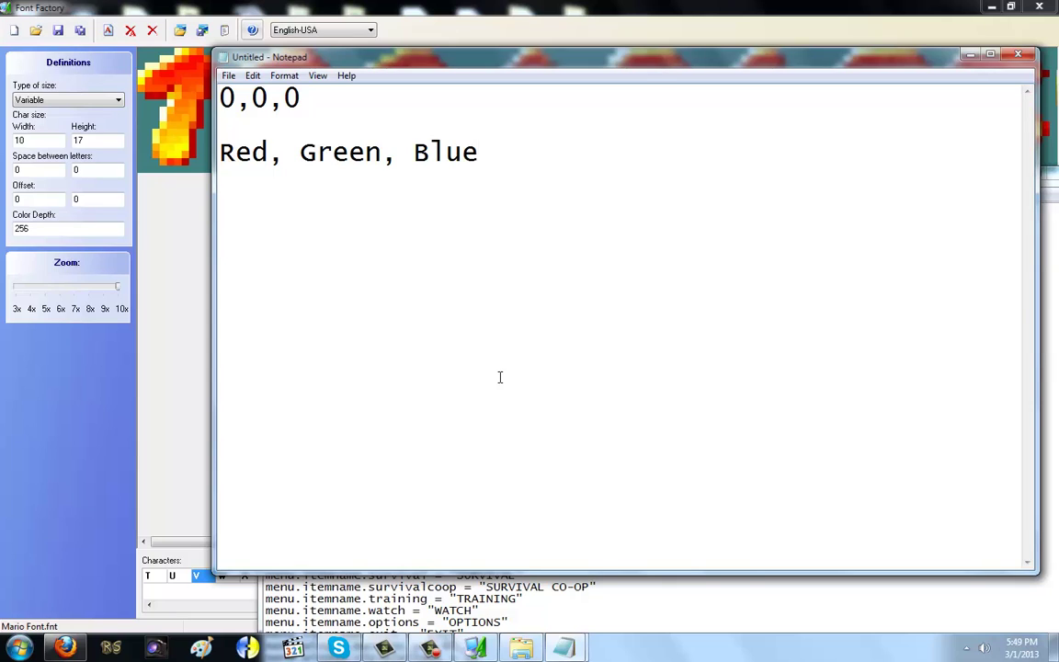
Minimize the RGB note, highlight the 0,256,128 color values of menu.item.active.font in system.def, and save the file.
click(968, 57)
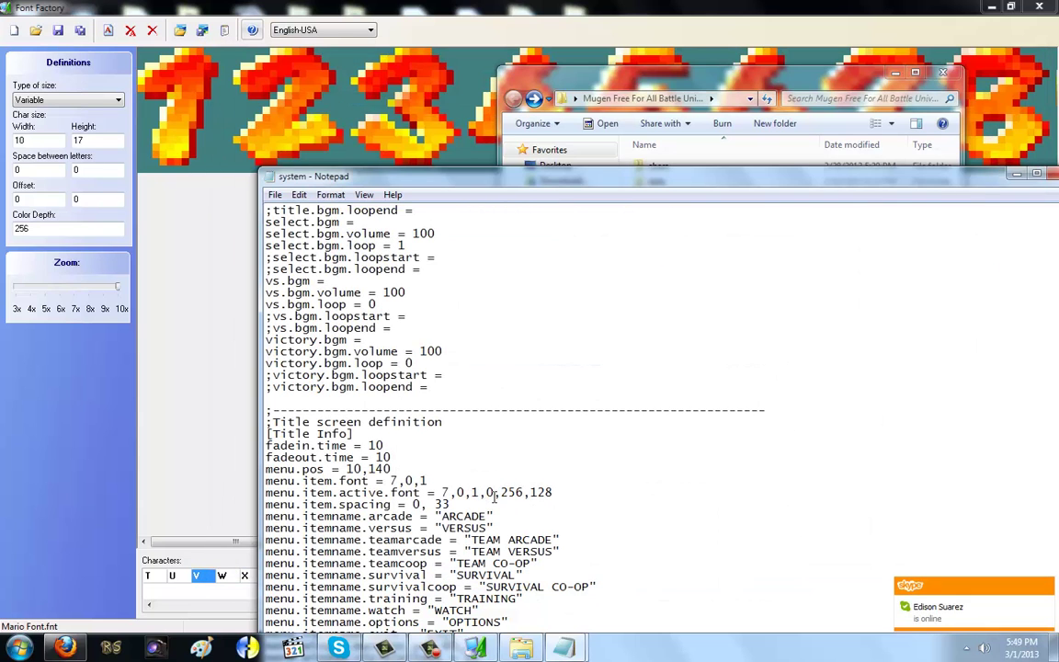
drag(486, 493, 570, 494)
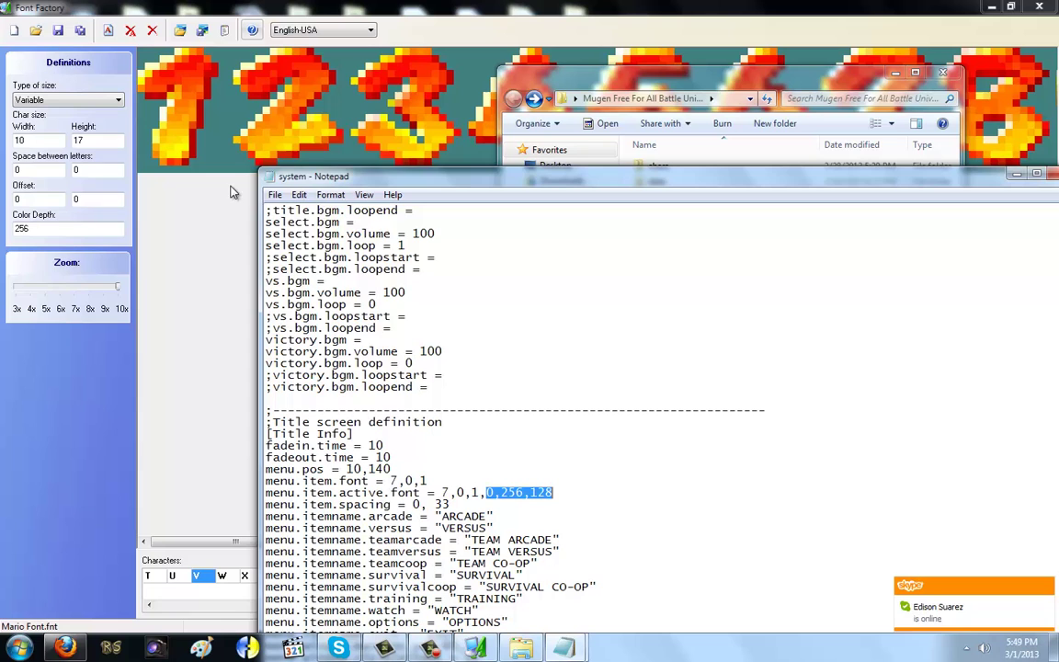
key(alt+f)
key(s)
Launch M.U.G.E.N from its folder, check the active item's color across the title menu, and quit the game.
click(563, 136)
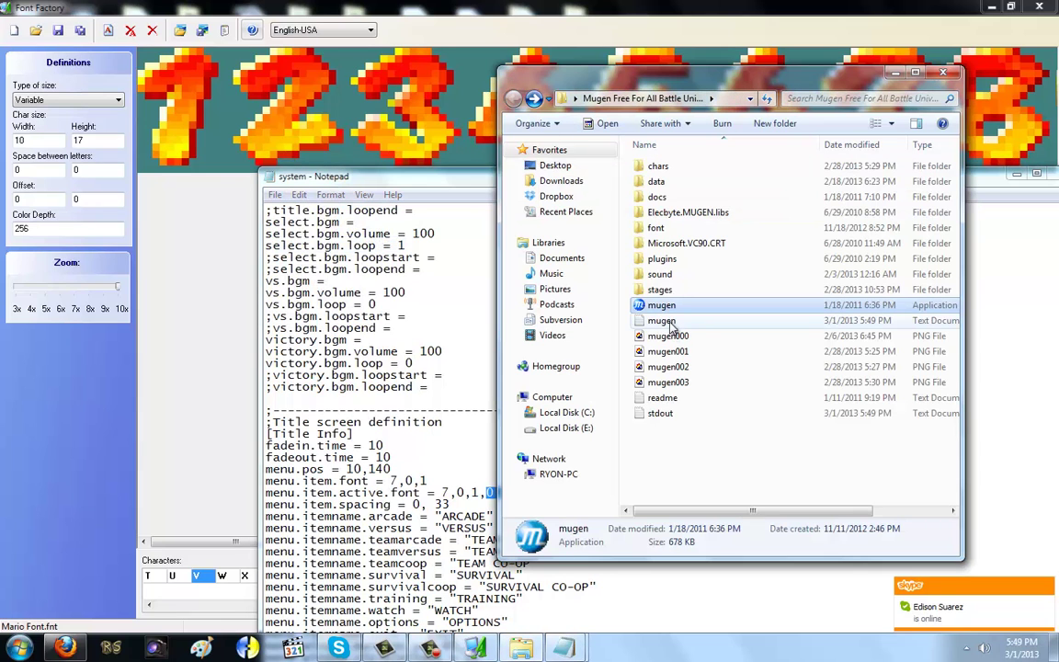
click(667, 306)
key(Return)
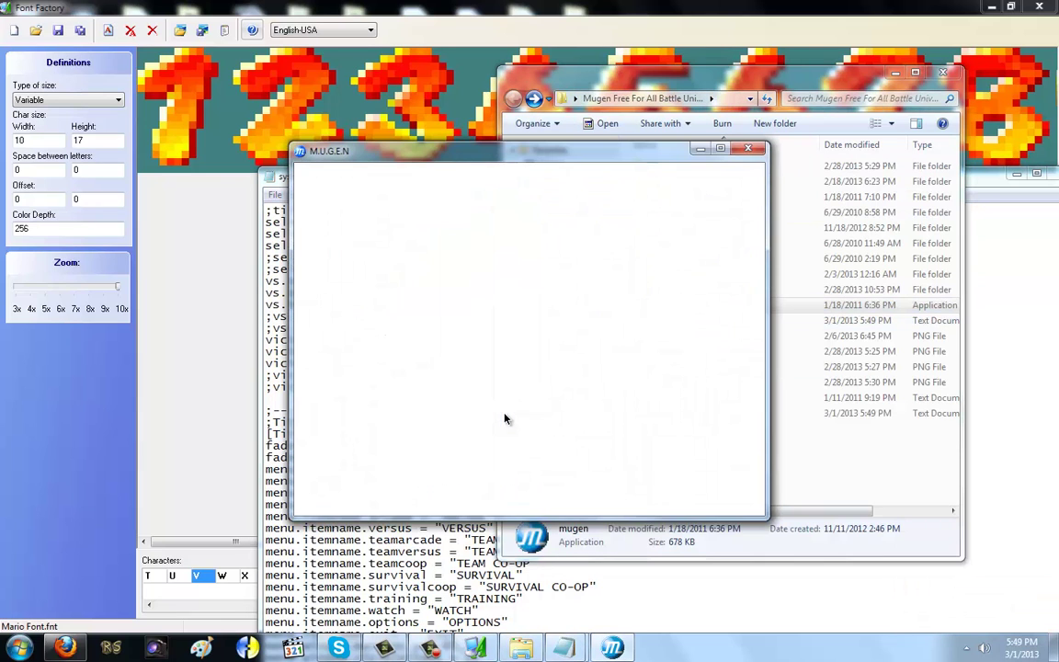
key(Down)
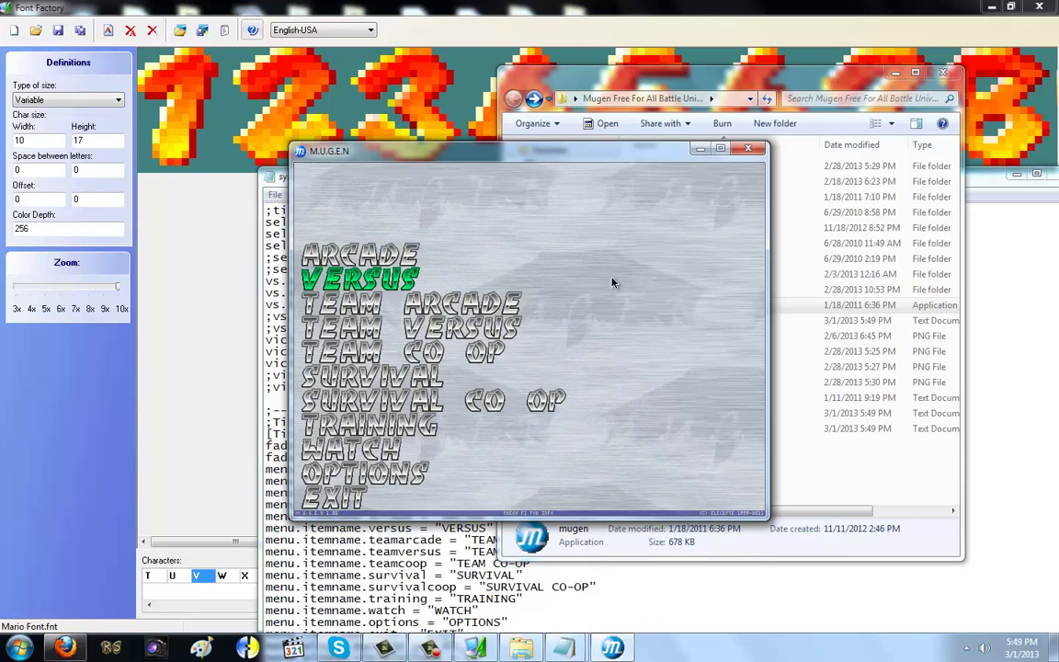
key(Return)
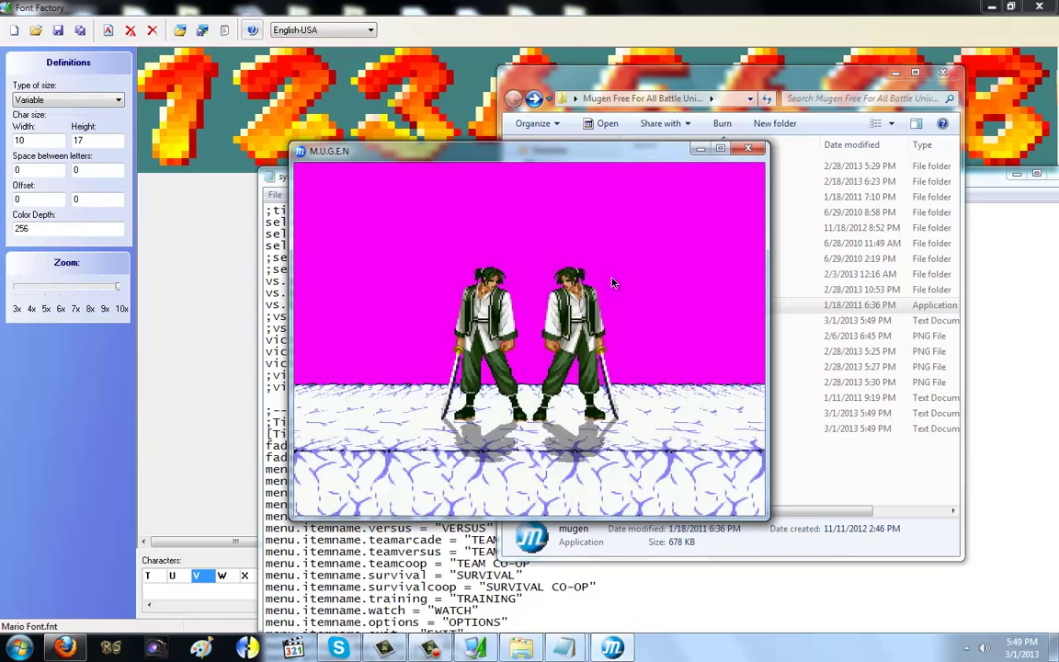
key(Escape)
key(Down)
key(Down)
key(Down)
key(Down)
key(Down)
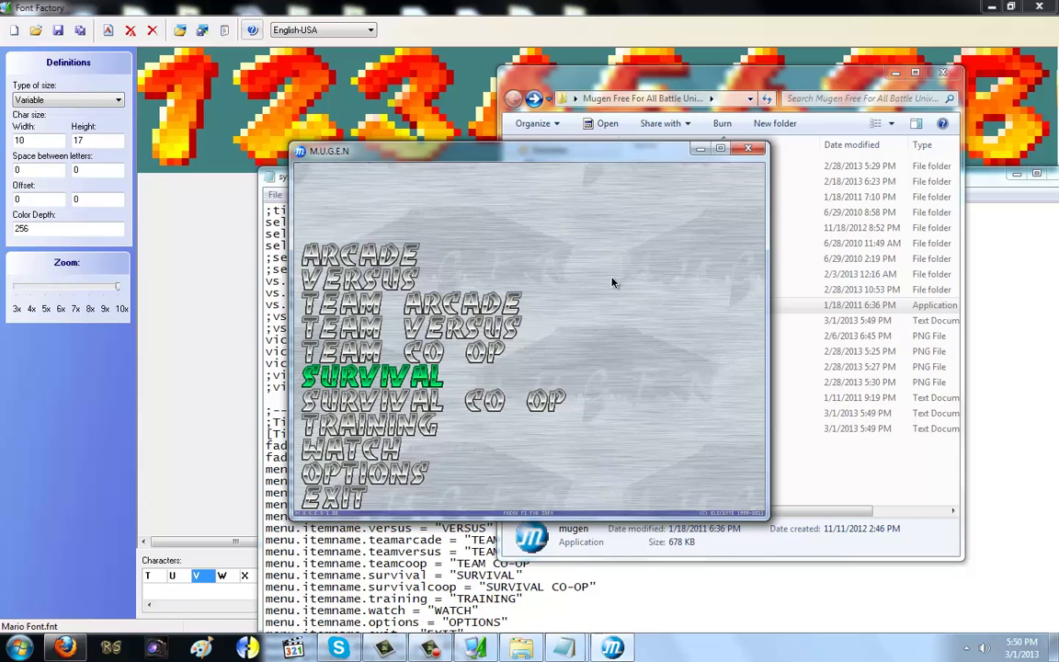
key(Escape)
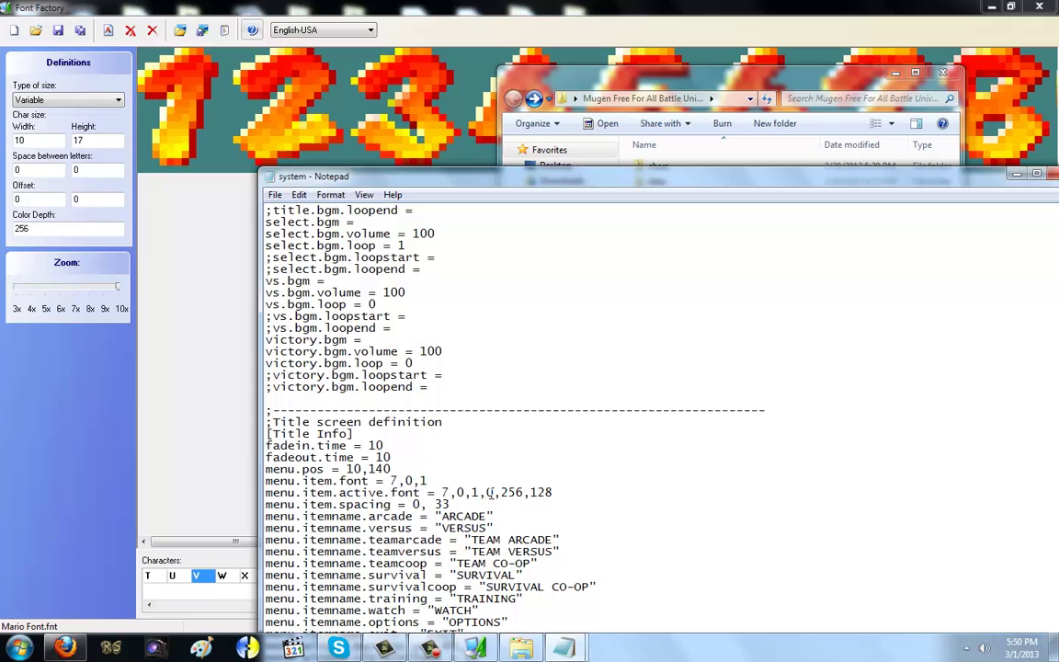
Highlight the 0,256,128 color values in menu.item.active.font, then minimize Font Factory and the system.def window.
drag(487, 492, 619, 495)
click(557, 494)
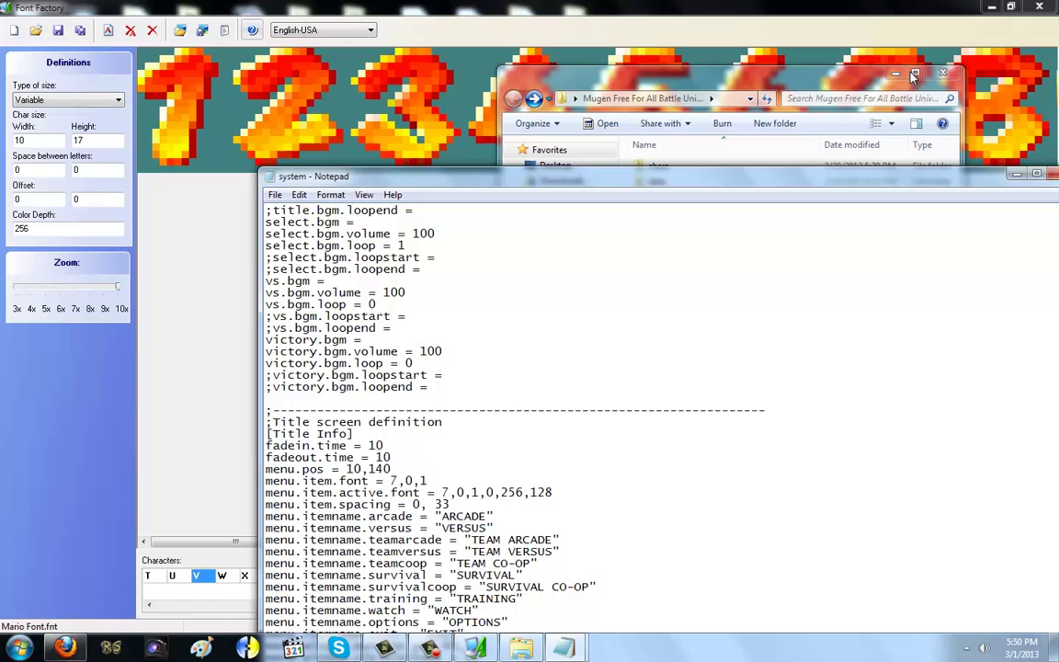
click(991, 7)
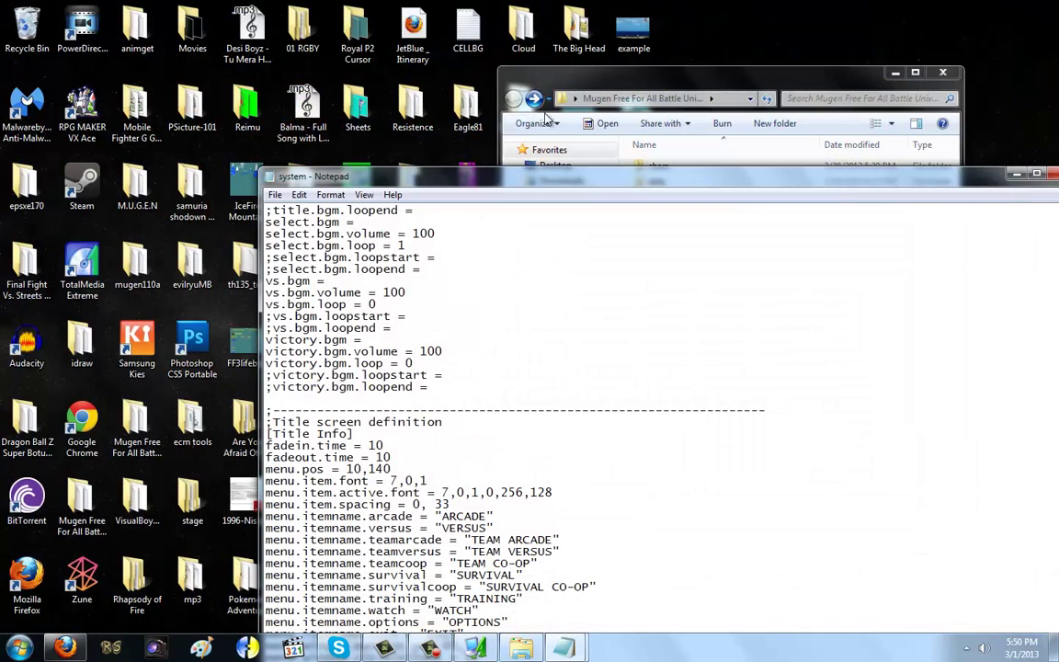
click(1017, 173)
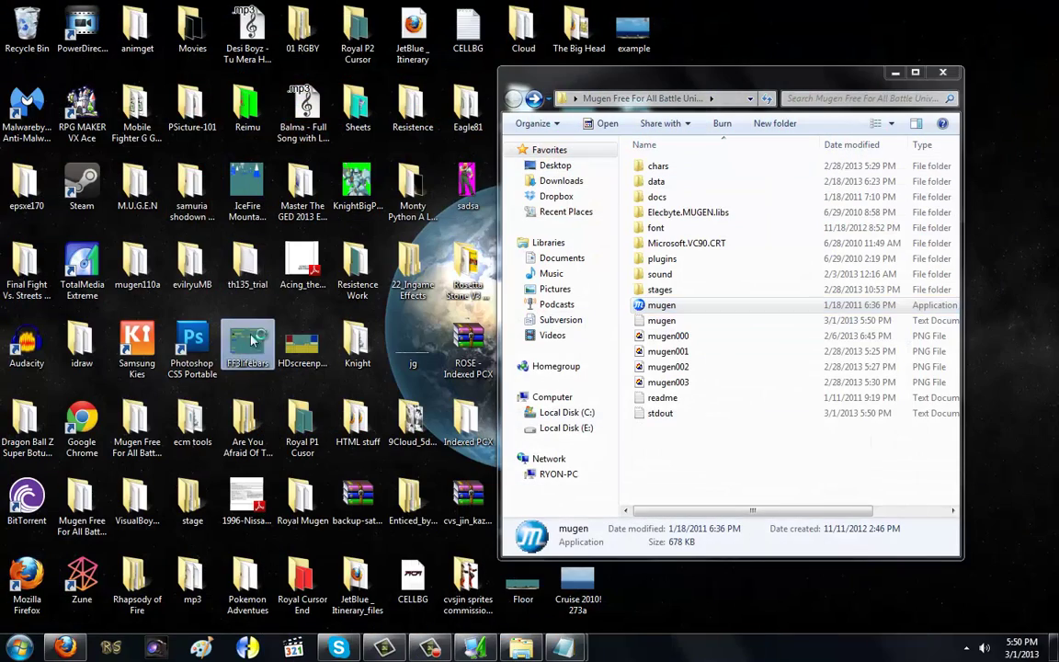
Open the FF3lifebars image from the desktop at 2x zoom and sample the yellow of a SUPER label to read its RGB values.
double_click(251, 340)
click(138, 23)
click(152, 39)
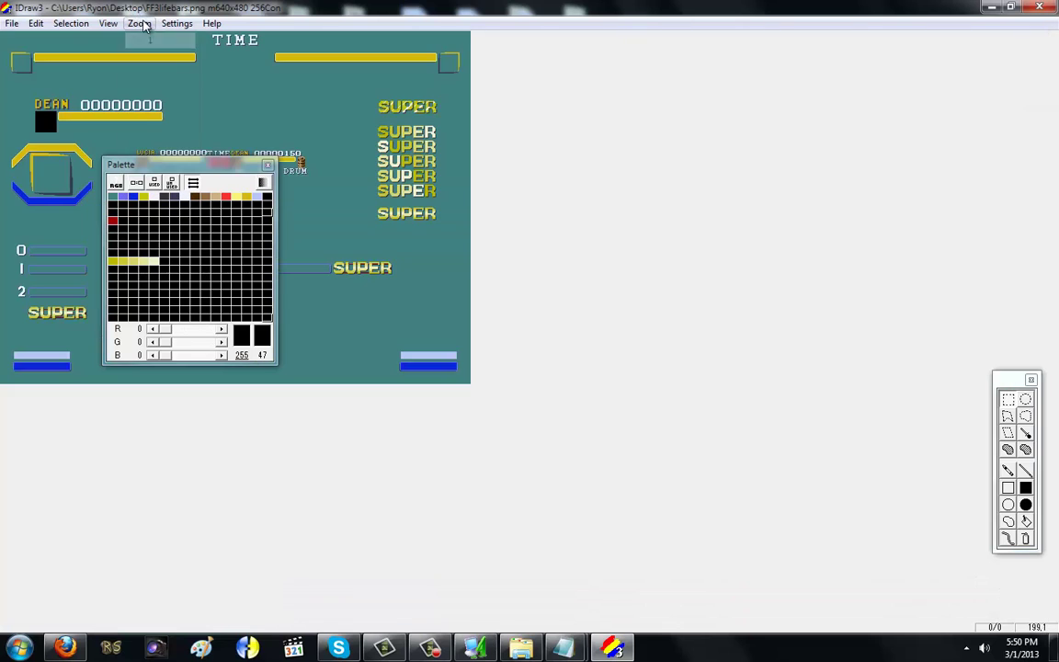
drag(162, 165, 622, 125)
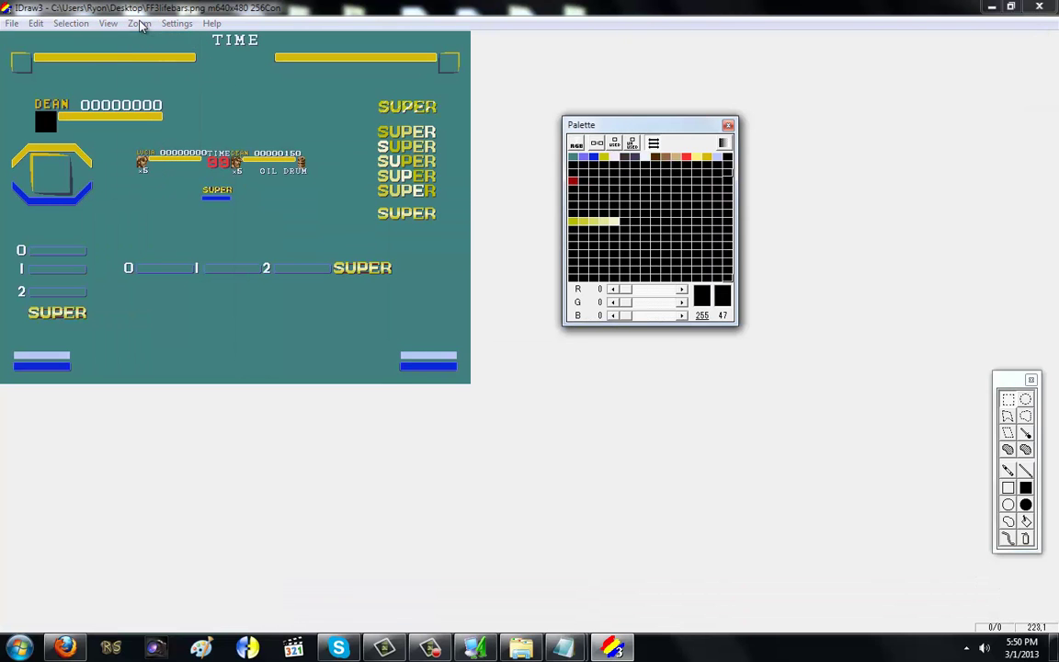
click(140, 24)
click(149, 59)
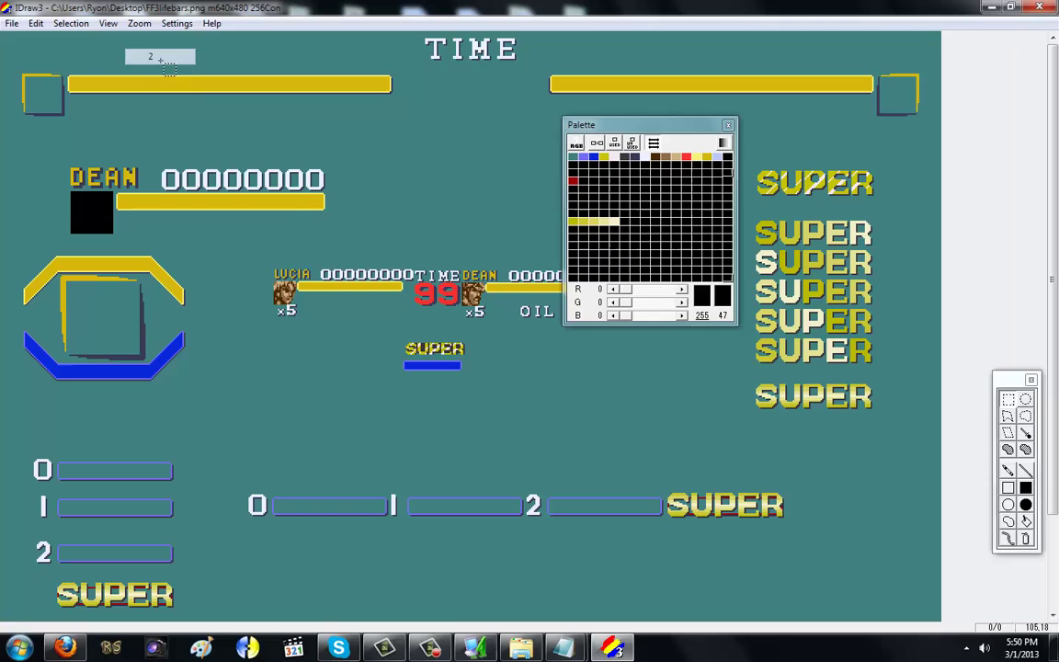
click(1012, 379)
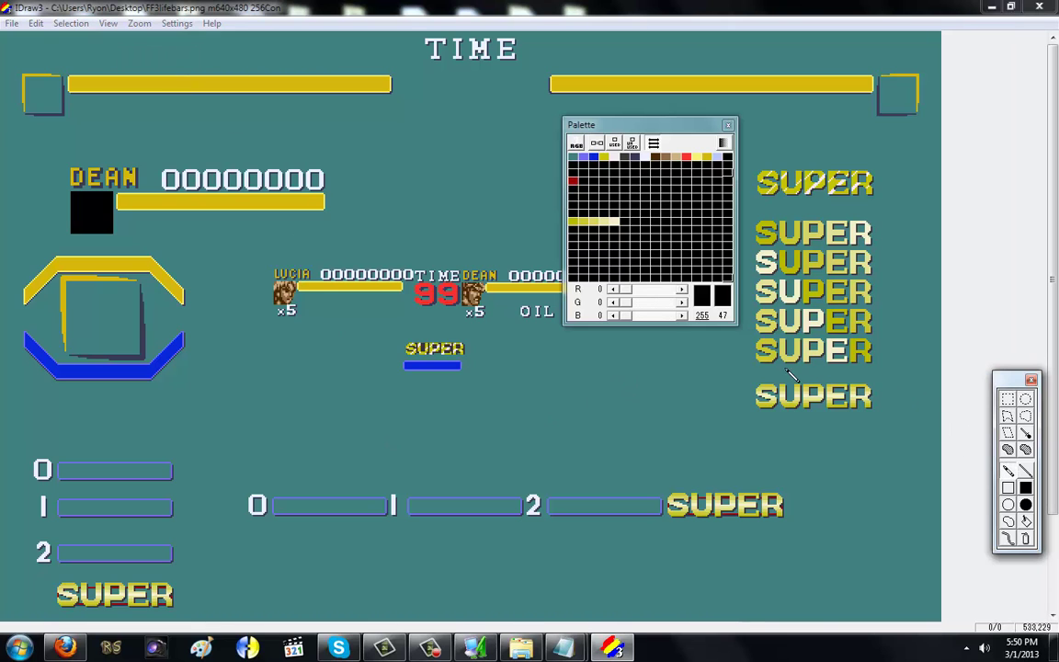
click(780, 334)
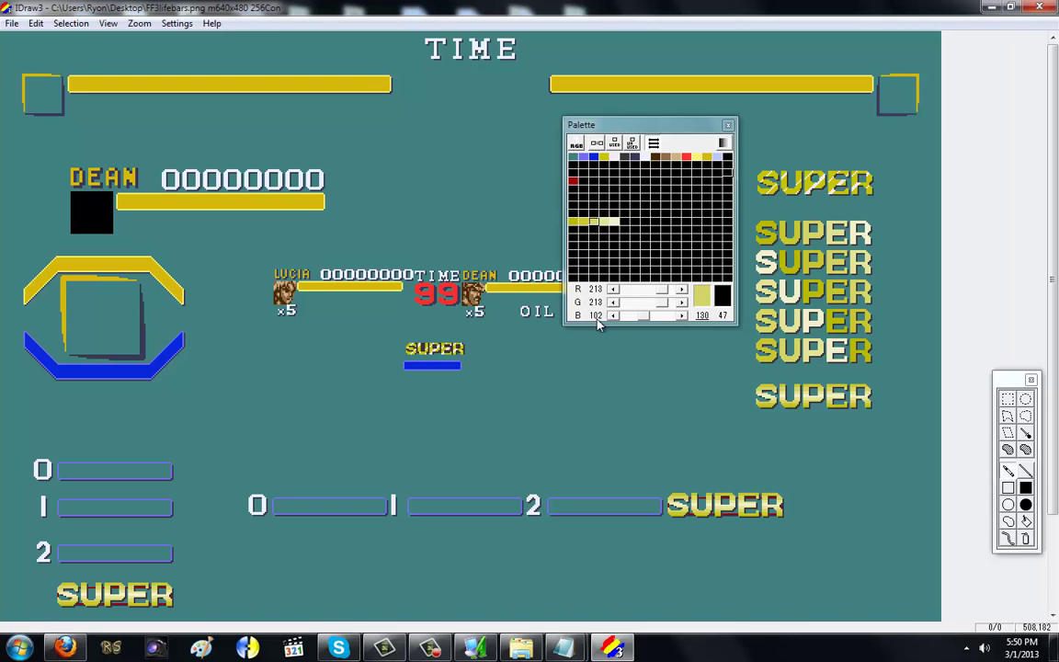
Return to system.def, set menu.item.active.font to 7,0,1,213,213,102, and save the file.
mouse_move(564, 648)
click(520, 562)
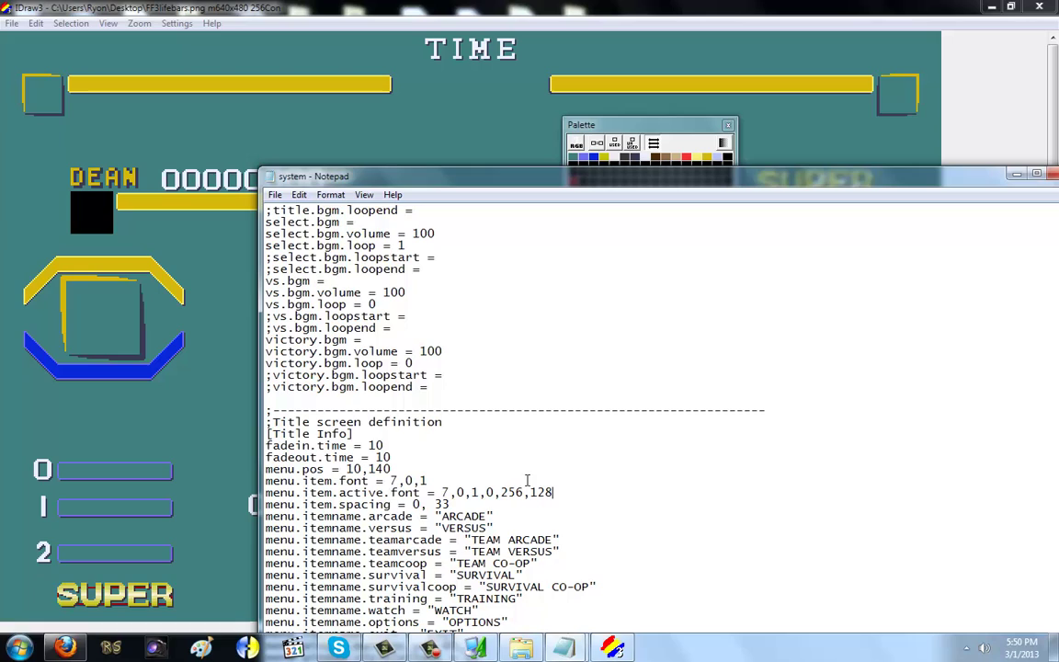
click(496, 491)
key(BackSpace)
text(213)
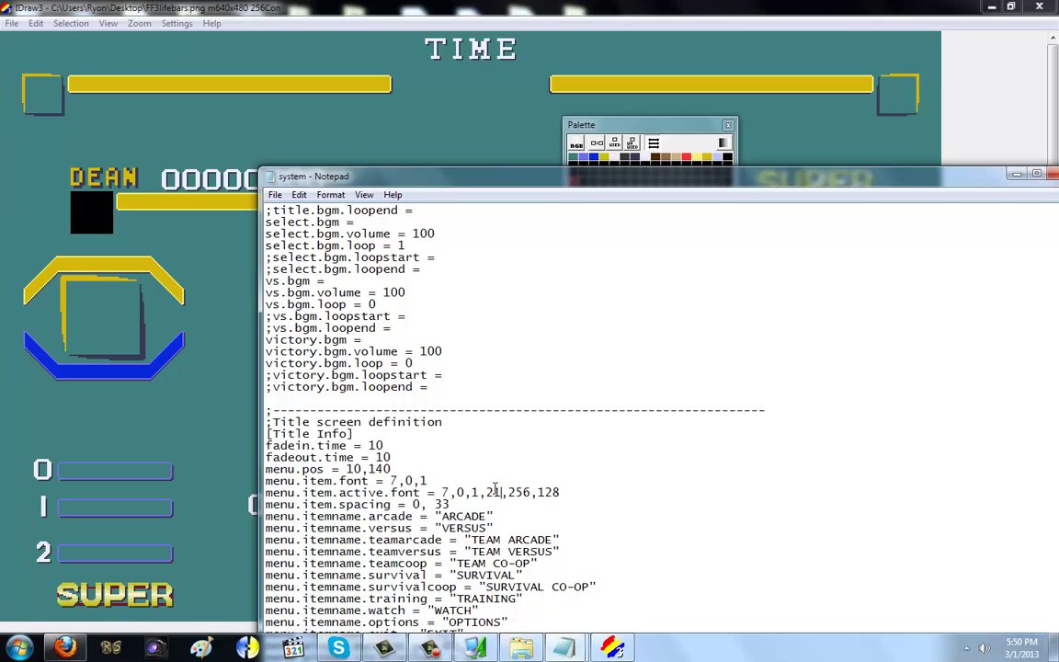
key(Right)
key(Right)
key(Right)
key(Right)
key(BackSpace)
key(BackSpace)
text(13)
key(Right)
text(02)
click(275, 194)
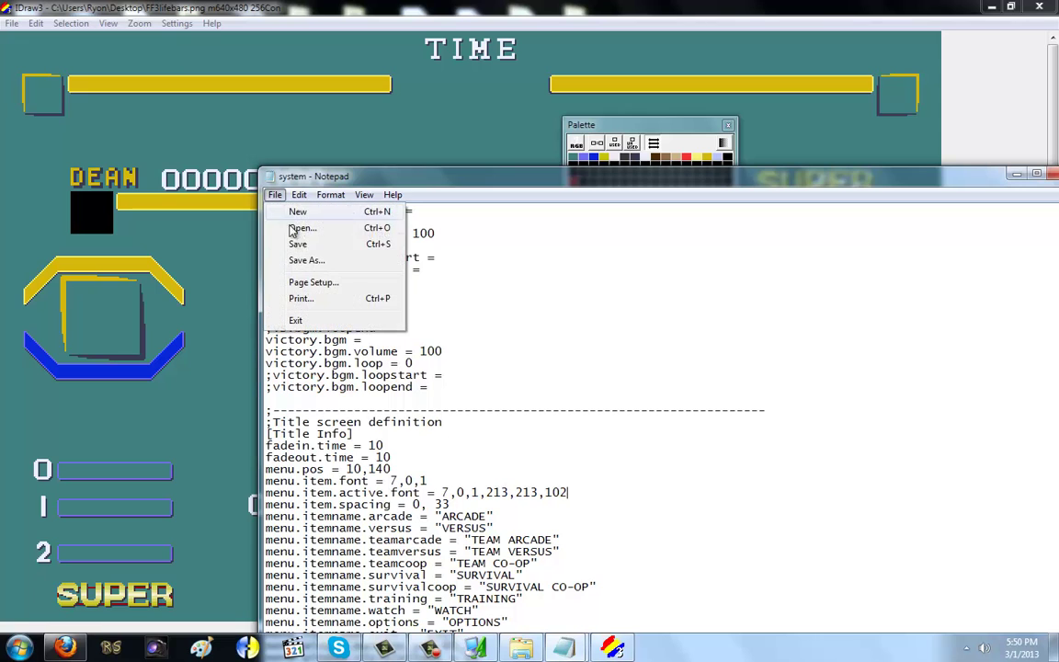
click(297, 245)
Launch M.U.G.E.N, maximize its window to examine the active item's color through the title menu, and quit the game.
click(520, 649)
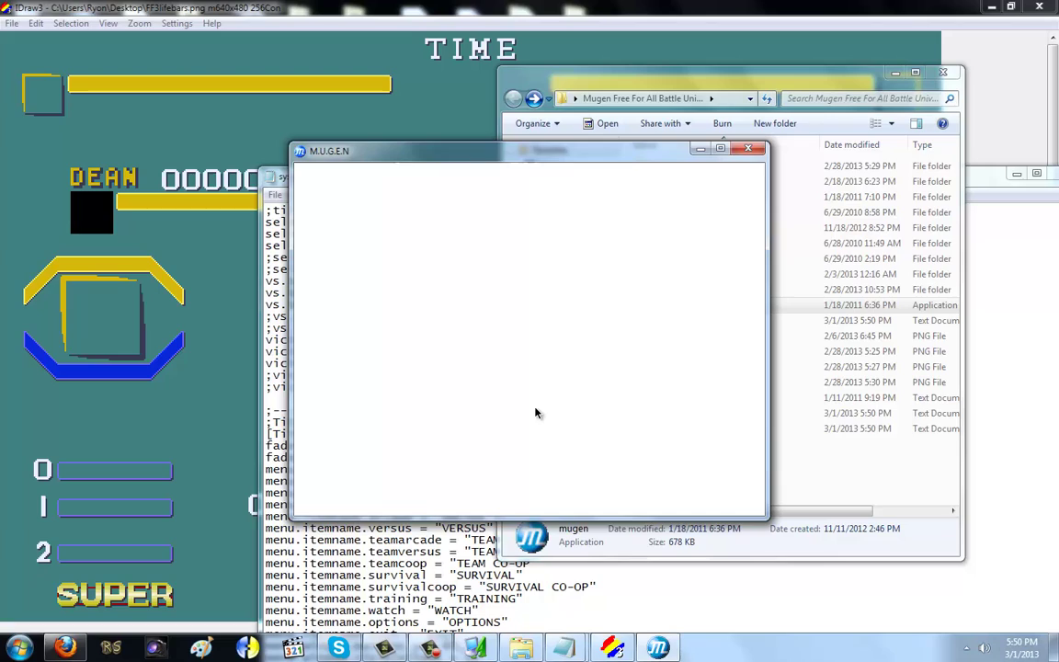
key(Down)
key(Down)
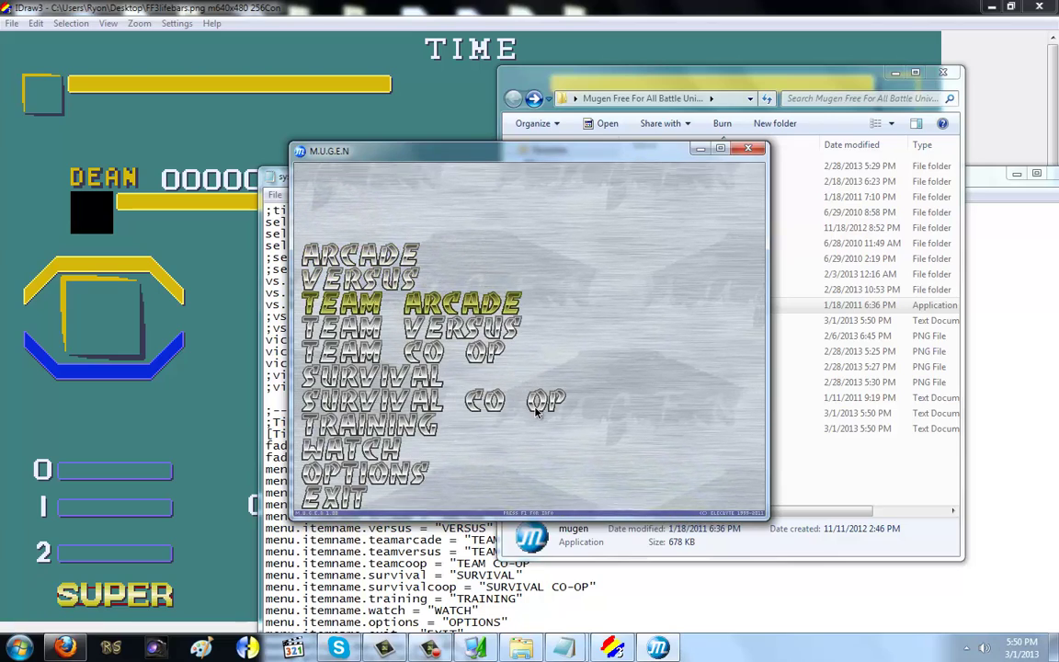
click(722, 149)
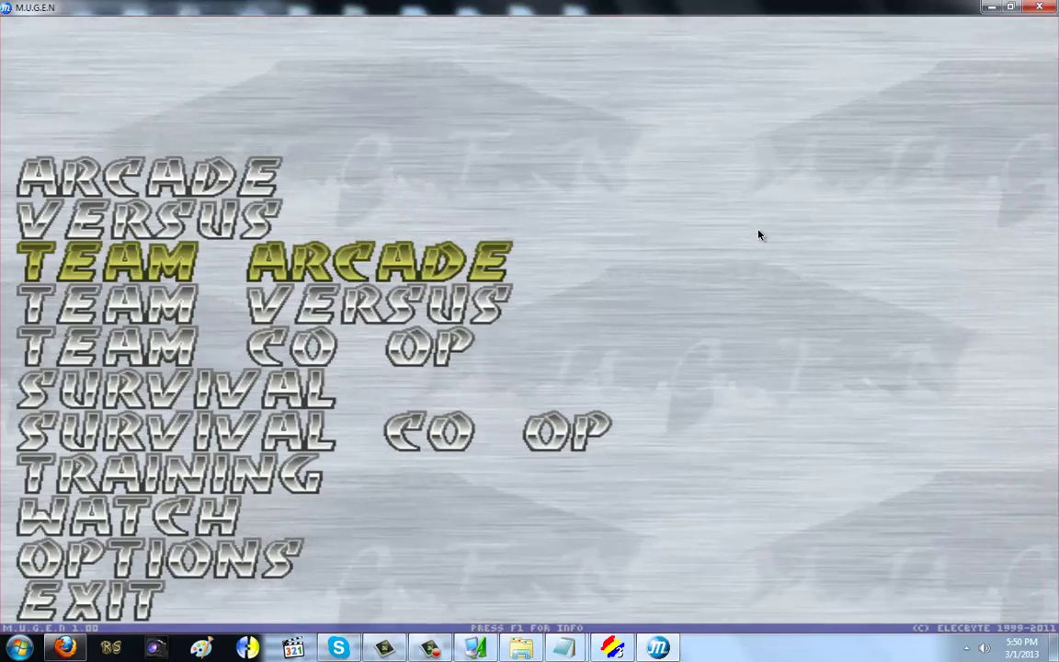
key(Down)
key(Down)
key(Down)
key(Up)
key(Up)
key(Up)
key(Up)
key(Up)
key(Up)
key(Up)
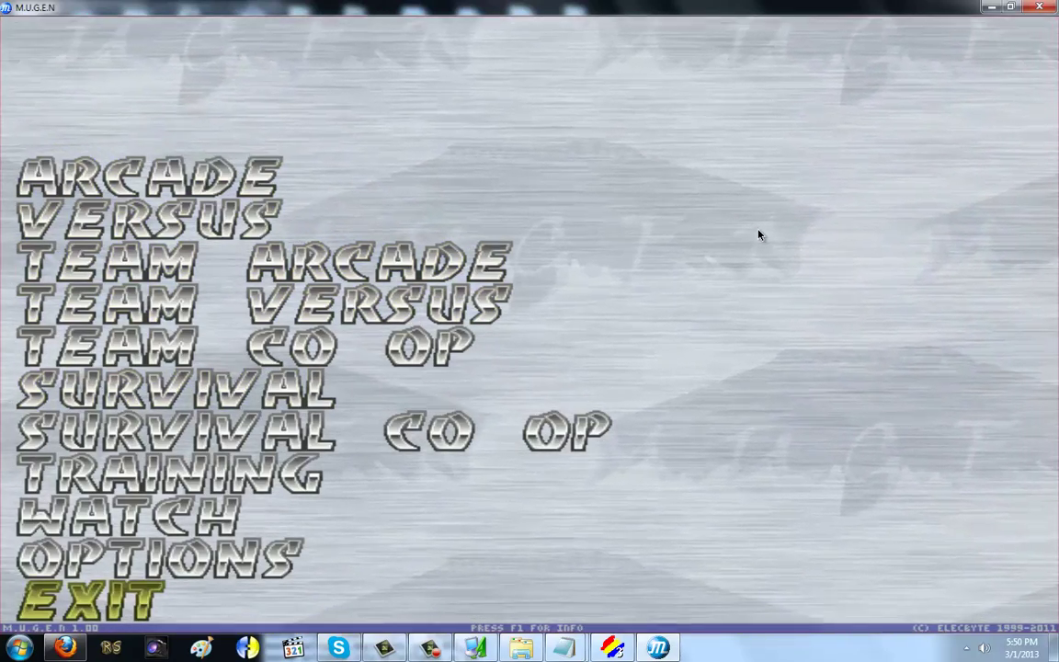
key(Down)
key(Return)
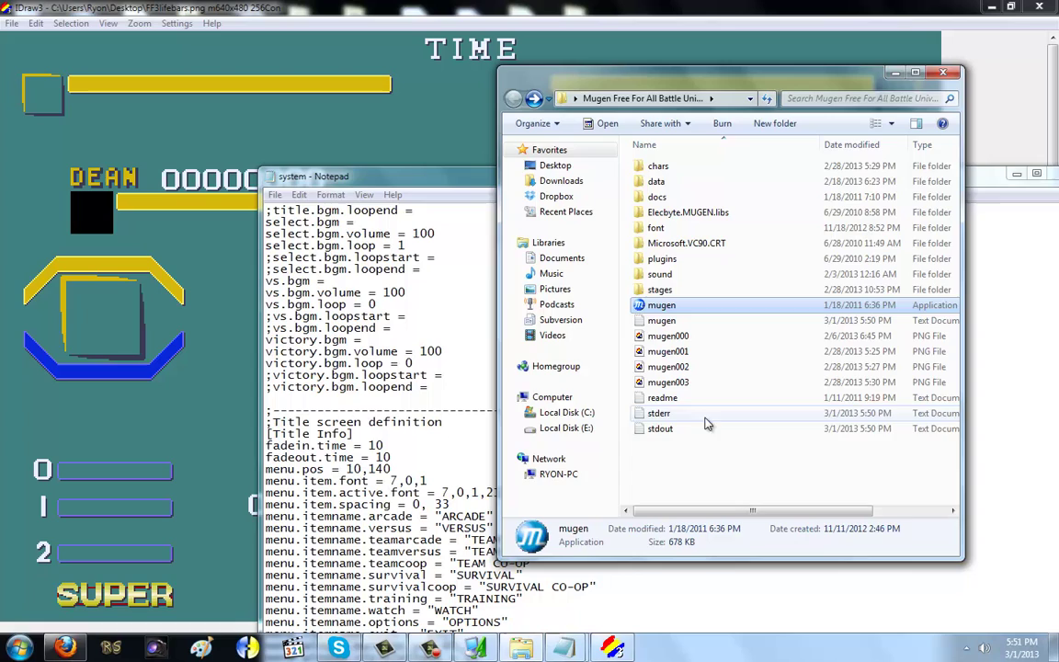
Restore menu.item.active.font to 7,0,1,0,256,128 in system.def and save the file.
click(532, 565)
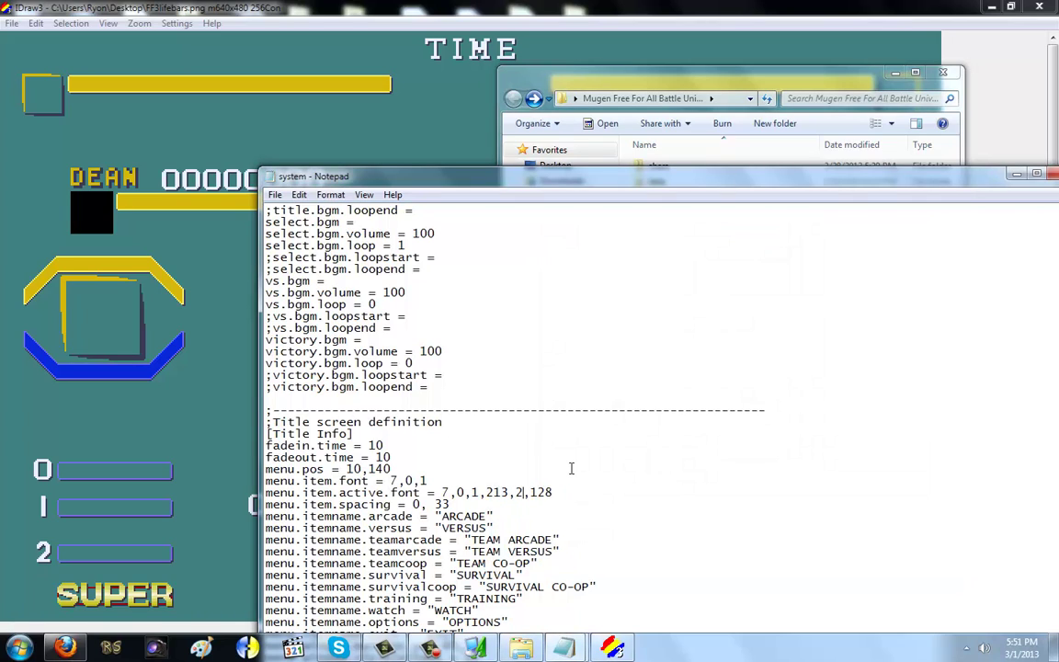
key(Left)
key(Left)
key(Left)
key(BackSpace)
key(BackSpace)
click(274, 194)
click(296, 244)
Launch M.U.G.E.N again, enter Arcade mode to view the character select screen, and quit the game.
click(616, 110)
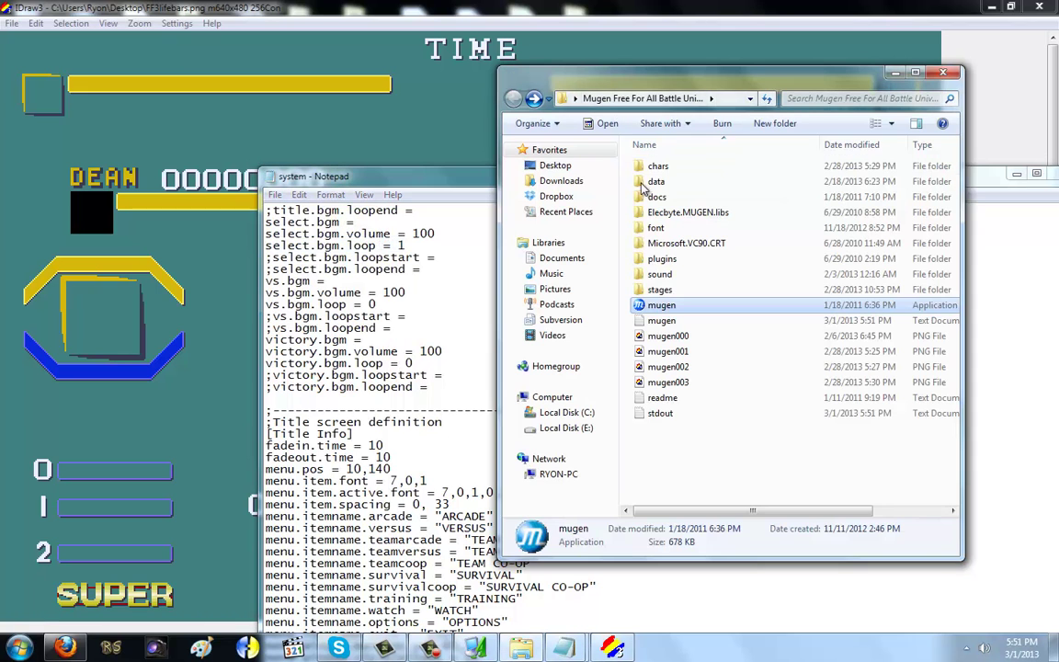
double_click(661, 304)
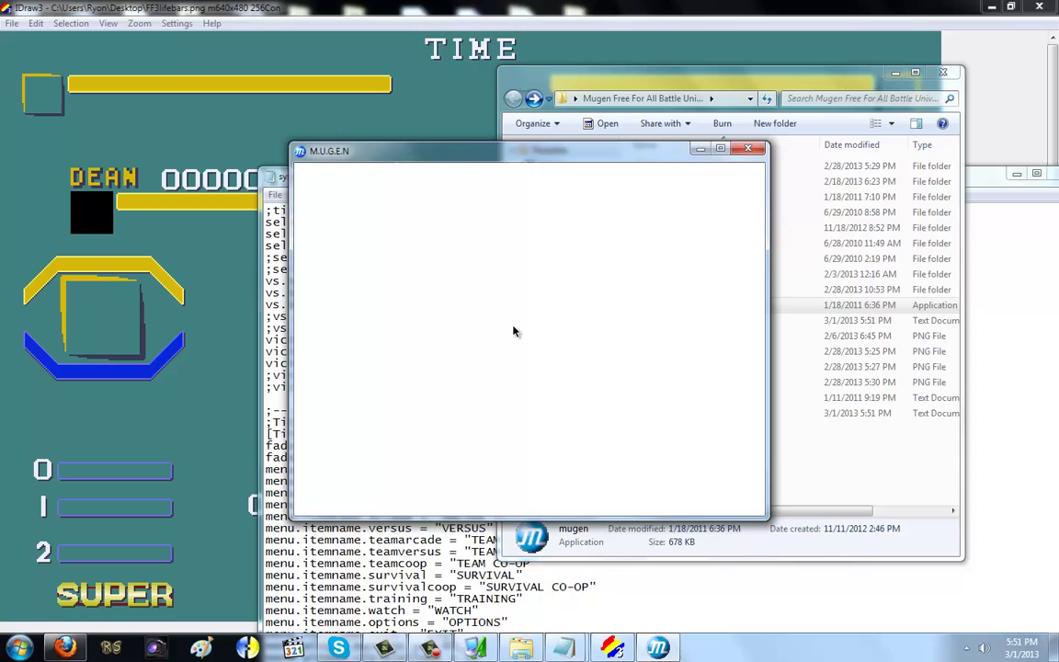
key(Return)
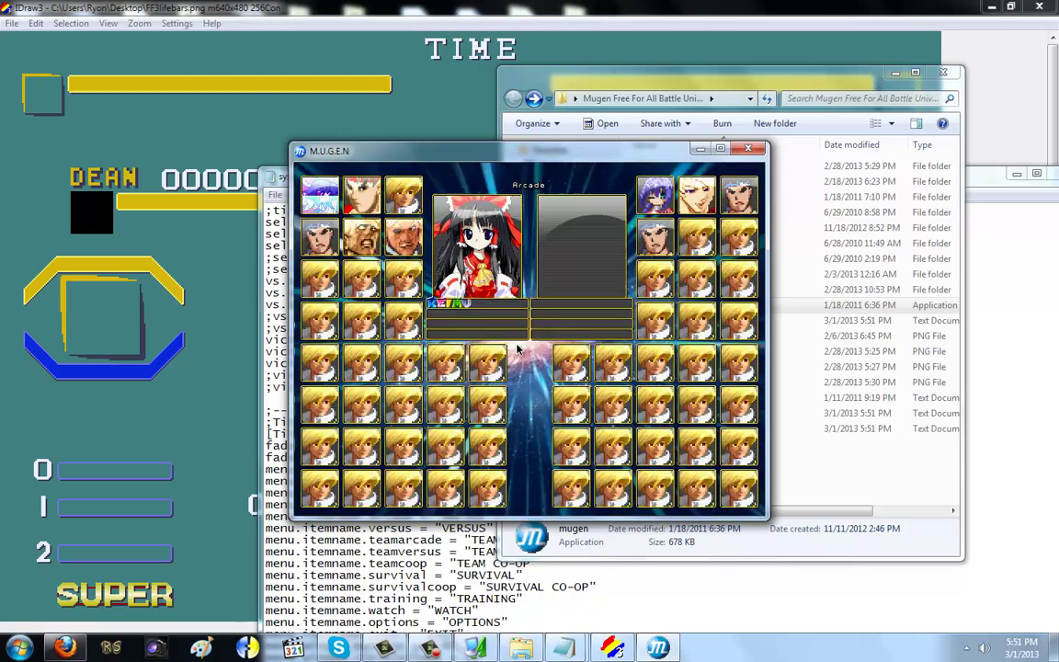
key(Escape)
key(Escape)
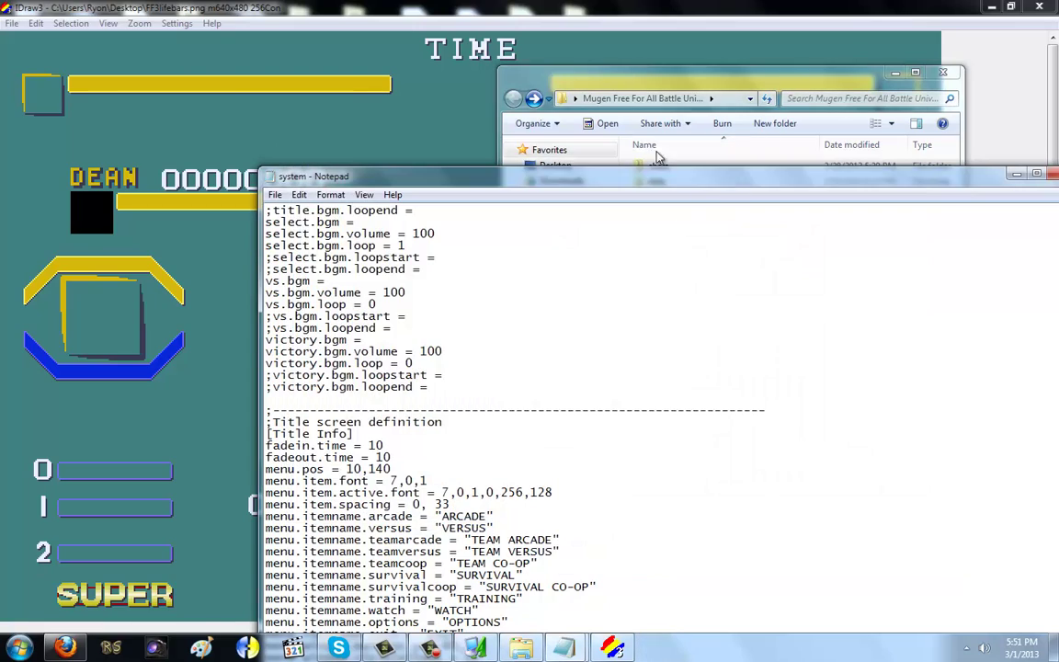
Move the system.def window fully into view and save the file.
drag(658, 173, 497, 87)
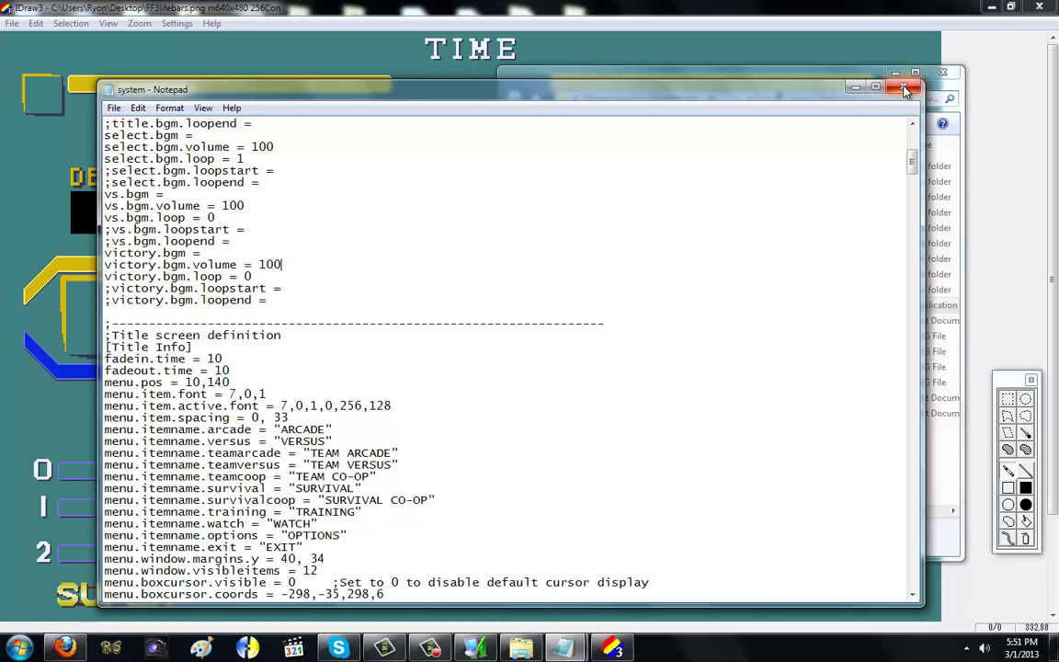
click(114, 108)
click(131, 156)
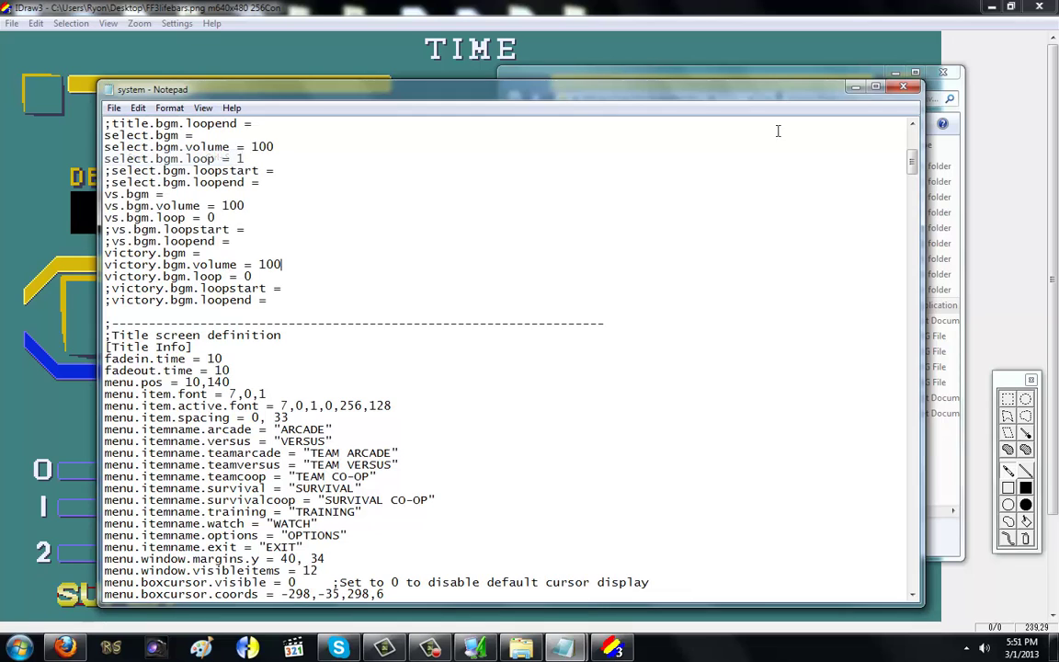
click(429, 649)
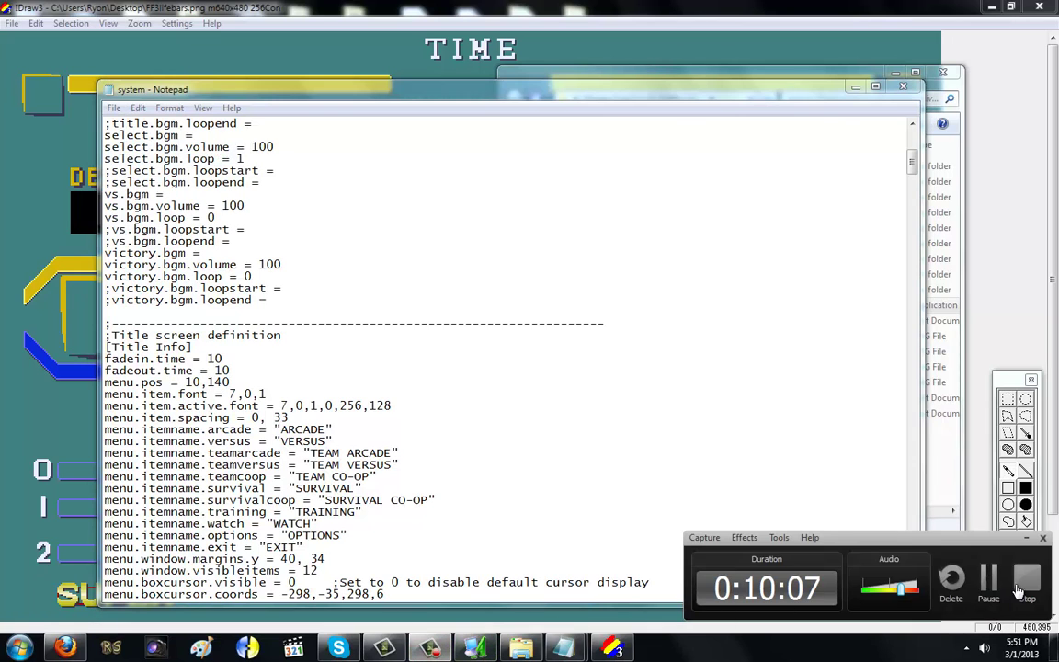